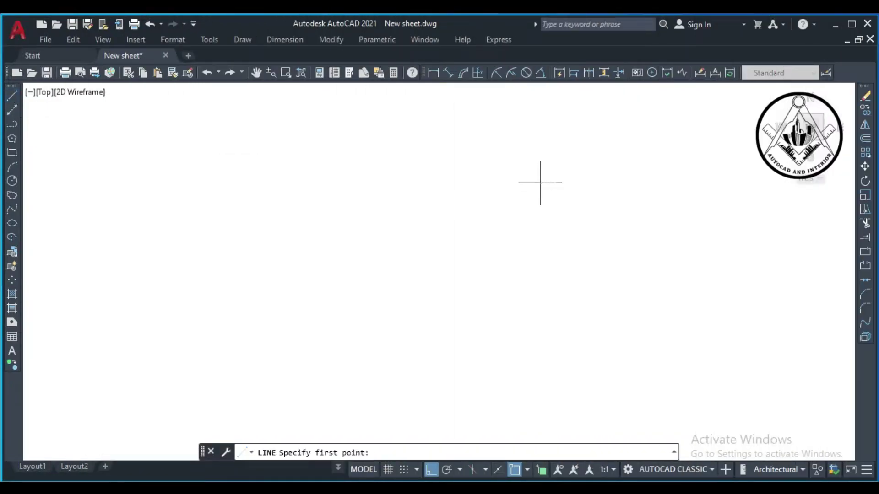
Draw the first post's vertical line 8' tall.
{"action": "left_click", "coordinate": [541, 182]}
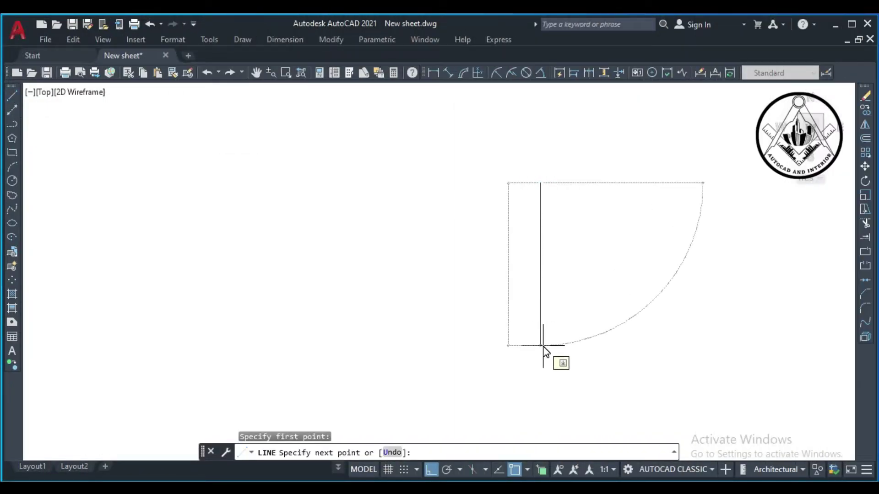
{"action": "type", "text": "8'"}
{"action": "key", "text": "Return"}
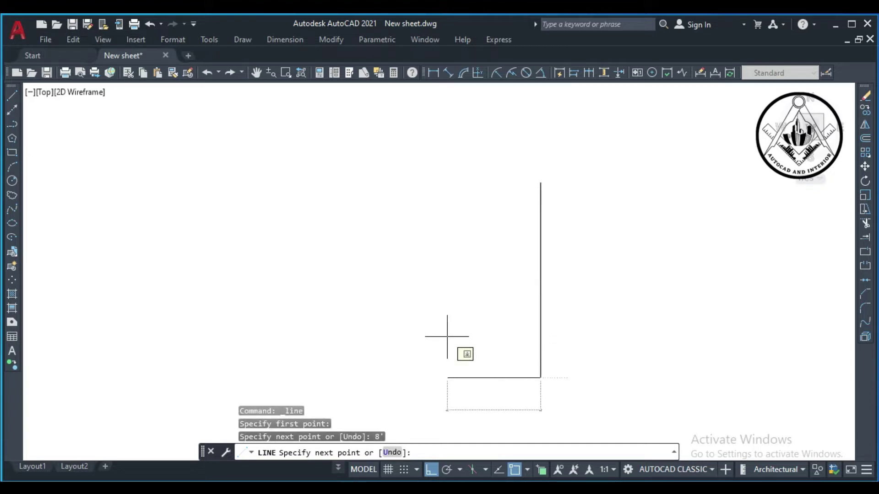
{"action": "key", "text": "Escape"}
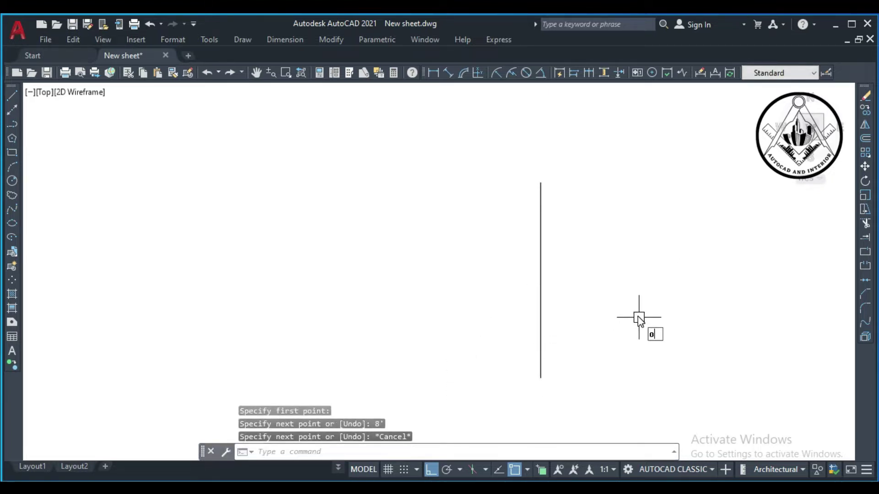
{"action": "type", "text": "o"}
{"action": "key", "text": "Return"}
Offset the vertical line 2' to the left.
{"action": "type", "text": "2'"}
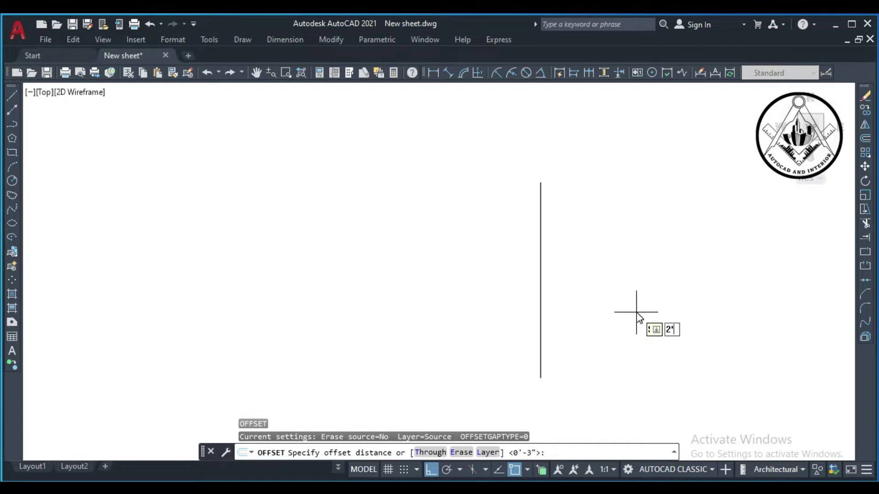
{"action": "key", "text": "Return"}
{"action": "left_click", "coordinate": [541, 319]}
{"action": "left_click", "coordinate": [491, 319]}
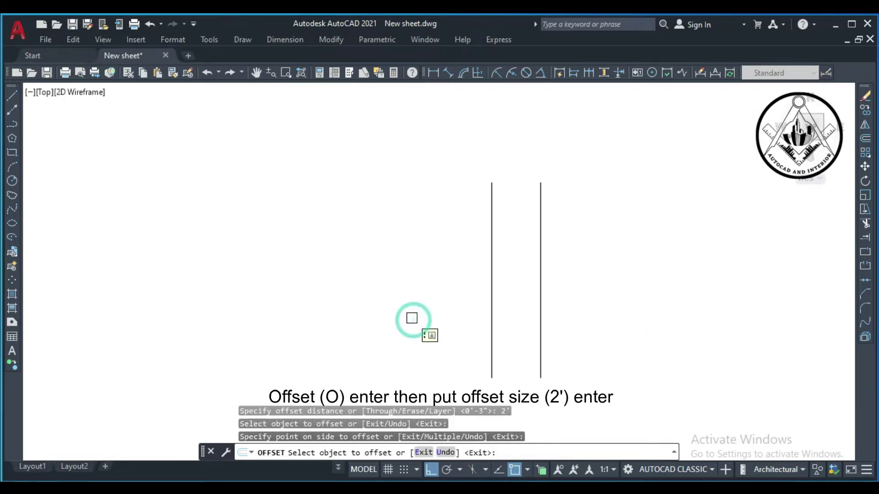
{"action": "key", "text": "Escape"}
Offset the new line a further 3' to the left.
{"action": "key", "text": "Return"}
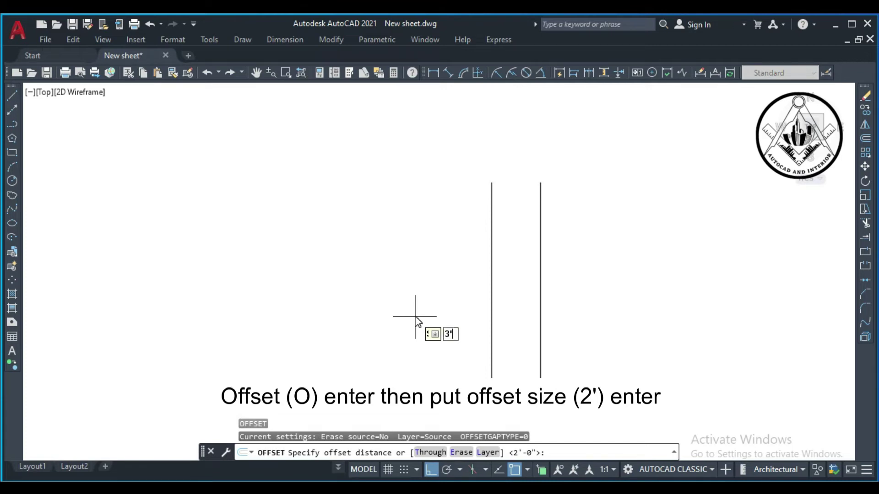
{"action": "key", "text": "Return"}
{"action": "left_click", "coordinate": [491, 316]}
{"action": "left_click", "coordinate": [339, 310]}
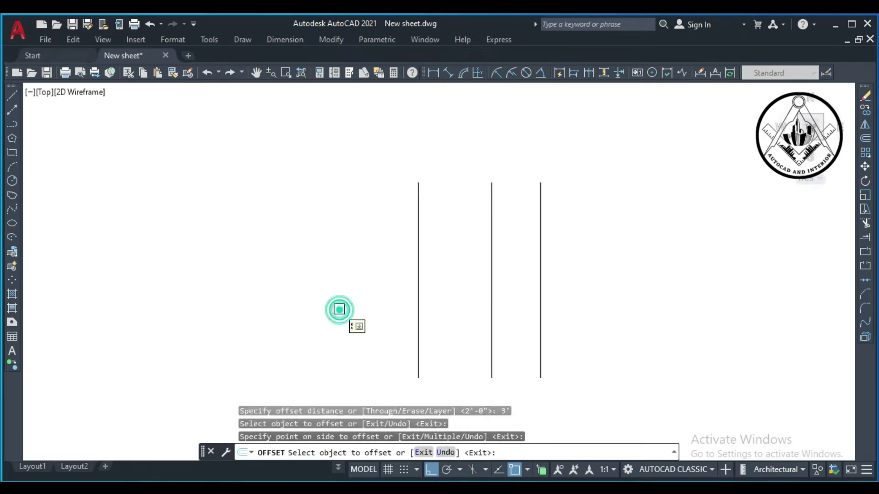
{"action": "key", "text": "Escape"}
Add a fourth vertical line 2' further left.
{"action": "key", "text": "Return"}
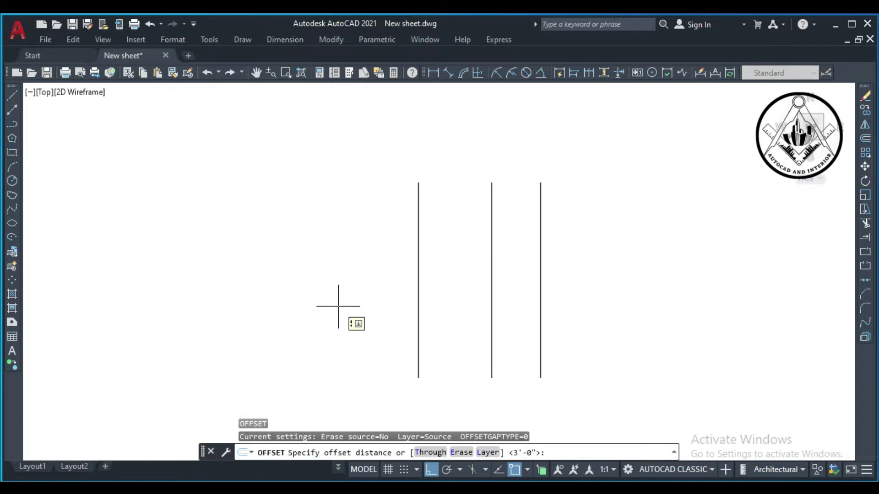
{"action": "type", "text": "2'"}
{"action": "key", "text": "Return"}
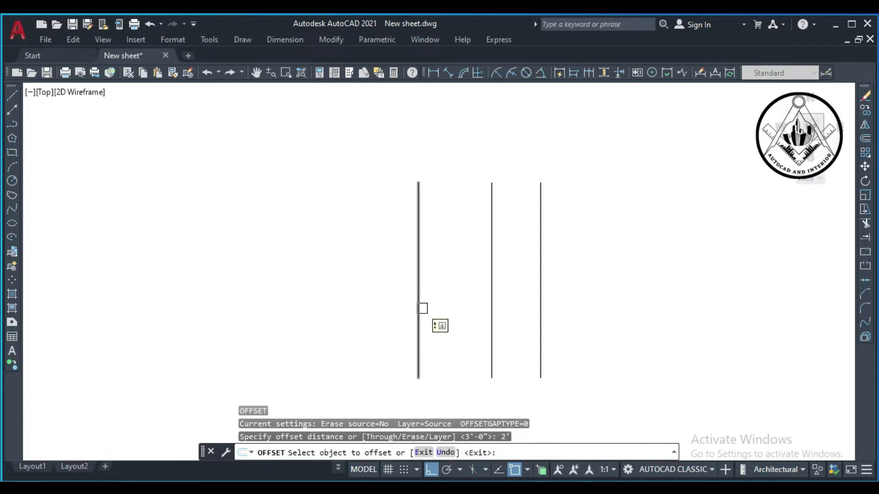
{"action": "left_click", "coordinate": [419, 307]}
{"action": "left_click", "coordinate": [329, 303]}
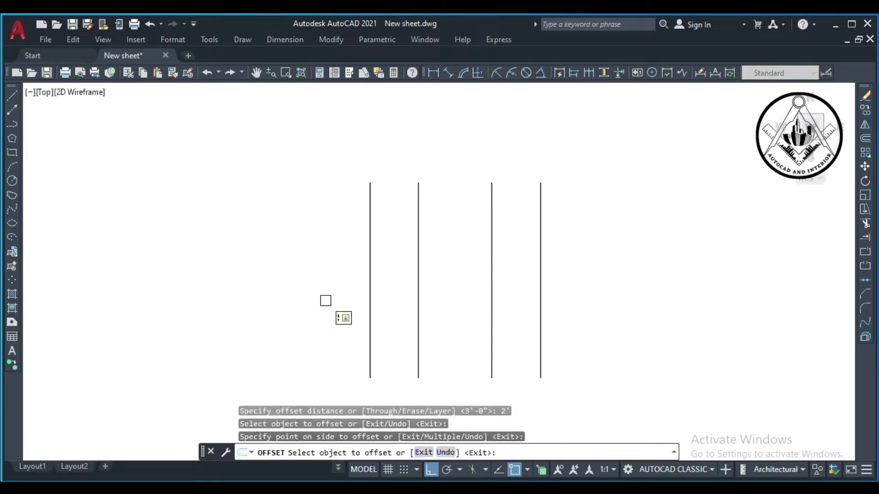
{"action": "key", "text": "Escape"}
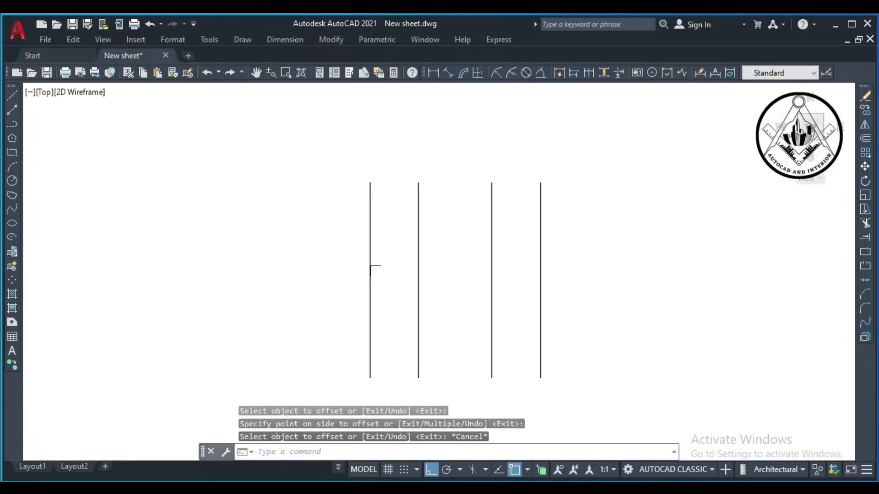
{"action": "type", "text": "o"}
Offset each of the four vertical lines 2" to give the posts thickness.
{"action": "key", "text": "Return"}
{"action": "type", "text": "2"}
{"action": "key", "text": "Return"}
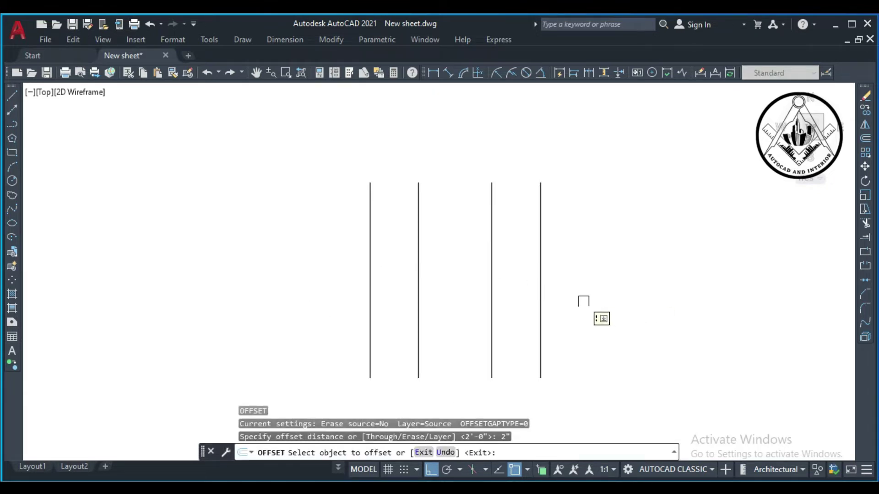
{"action": "left_click", "coordinate": [539, 302]}
{"action": "left_click", "coordinate": [627, 311]}
{"action": "left_click", "coordinate": [369, 301]}
{"action": "left_click", "coordinate": [323, 302]}
{"action": "left_click", "coordinate": [492, 320]}
{"action": "left_click", "coordinate": [455, 314]}
{"action": "left_click", "coordinate": [418, 315]}
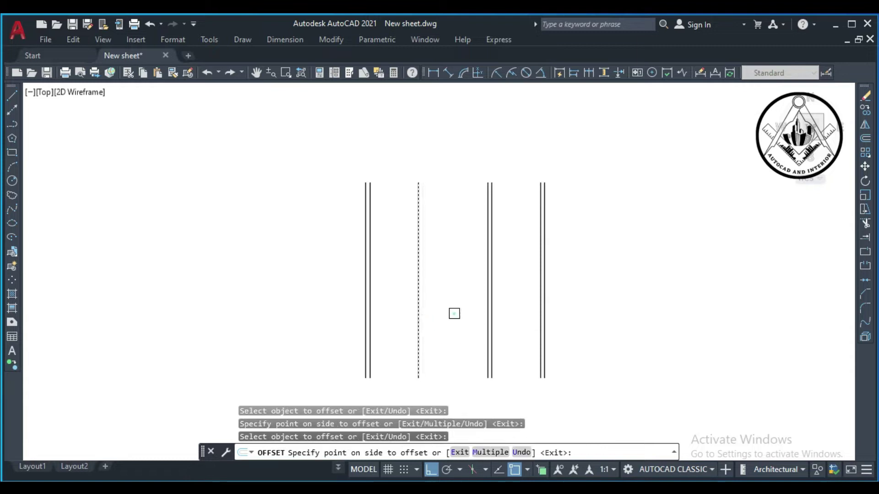
{"action": "left_click", "coordinate": [454, 313]}
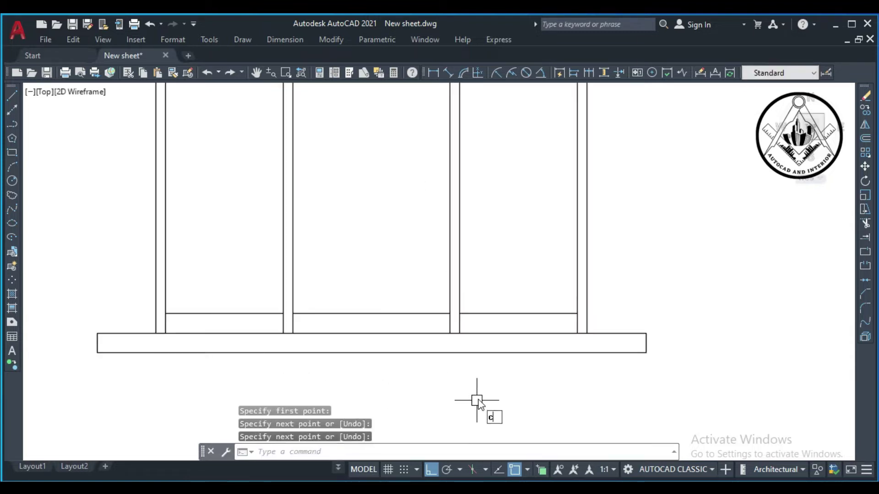
Copy the slab's left end line to two points along the base, forming three sections.
{"action": "type", "text": "o"}
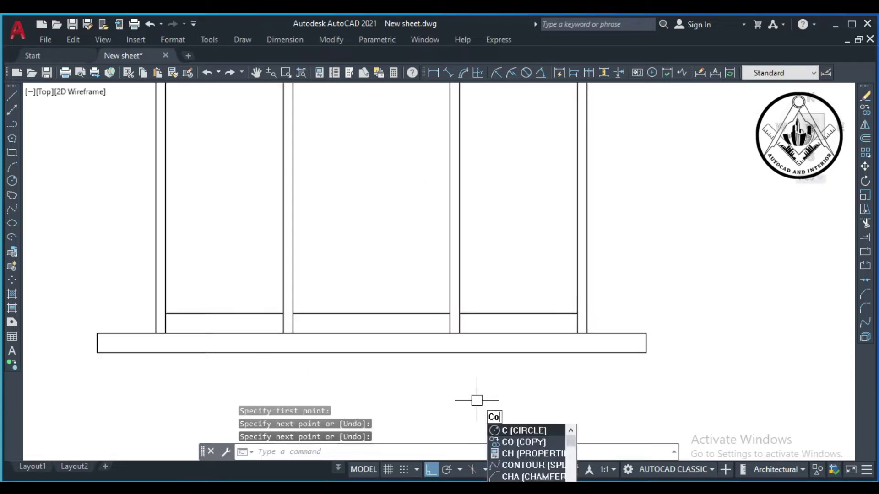
{"action": "key", "text": "Return"}
{"action": "left_click", "coordinate": [97, 344]}
{"action": "key", "text": "Return"}
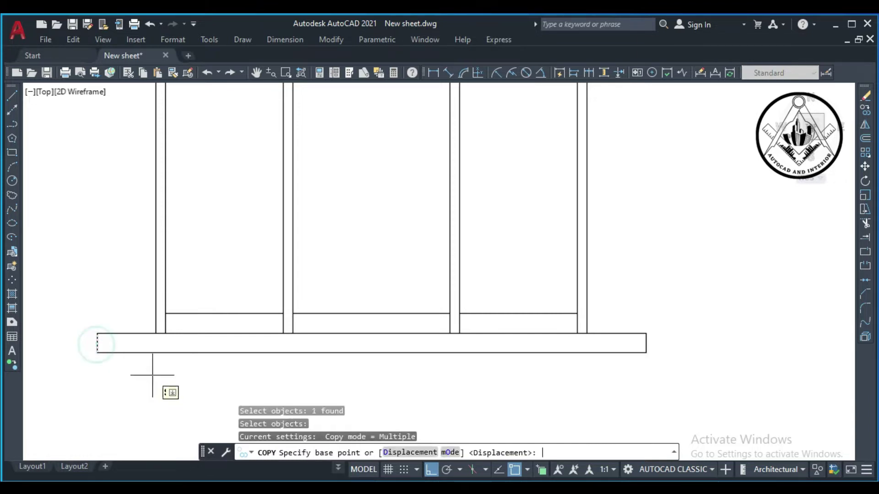
{"action": "left_click", "coordinate": [152, 374]}
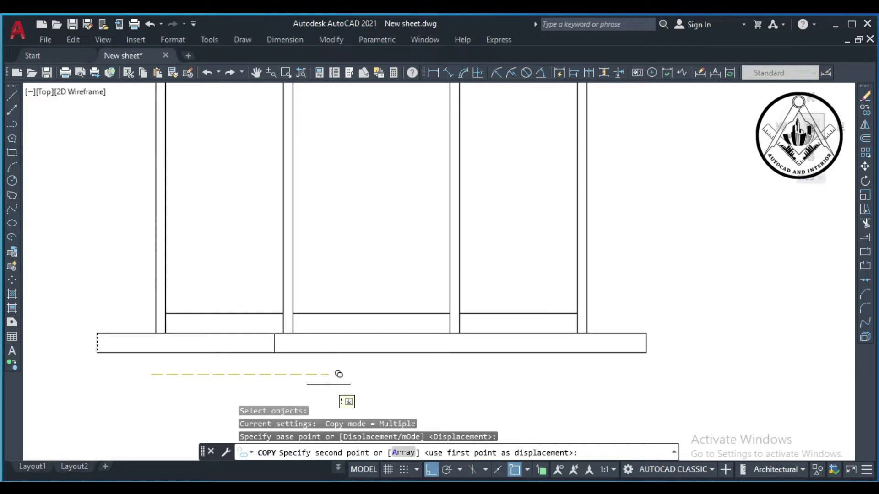
{"action": "left_click", "coordinate": [329, 384]}
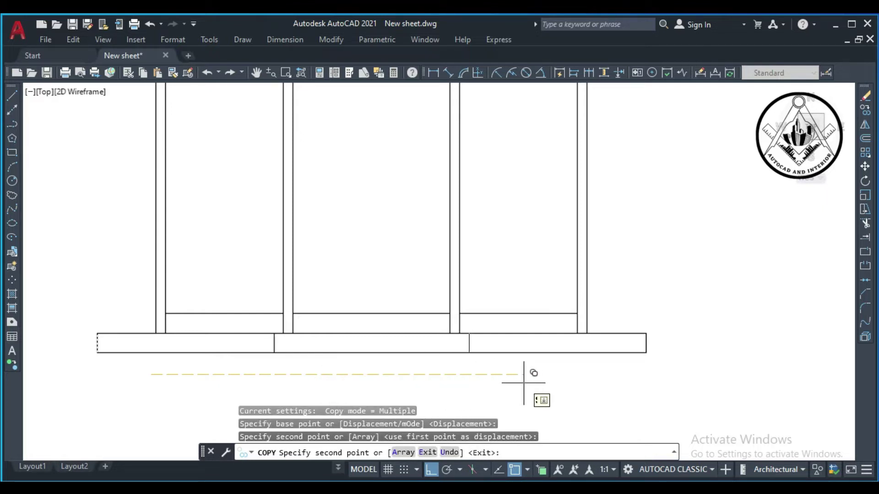
{"action": "left_click", "coordinate": [524, 383]}
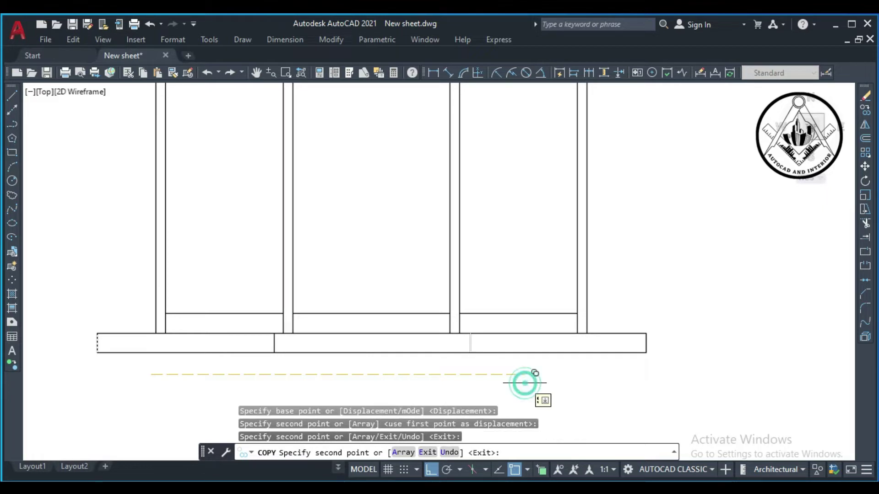
{"action": "key", "text": "Escape"}
{"action": "scroll", "coordinate": [593, 373], "scroll_direction": "down", "scroll_amount": 2}
{"action": "scroll", "coordinate": [535, 297], "scroll_direction": "up", "scroll_amount": 2}
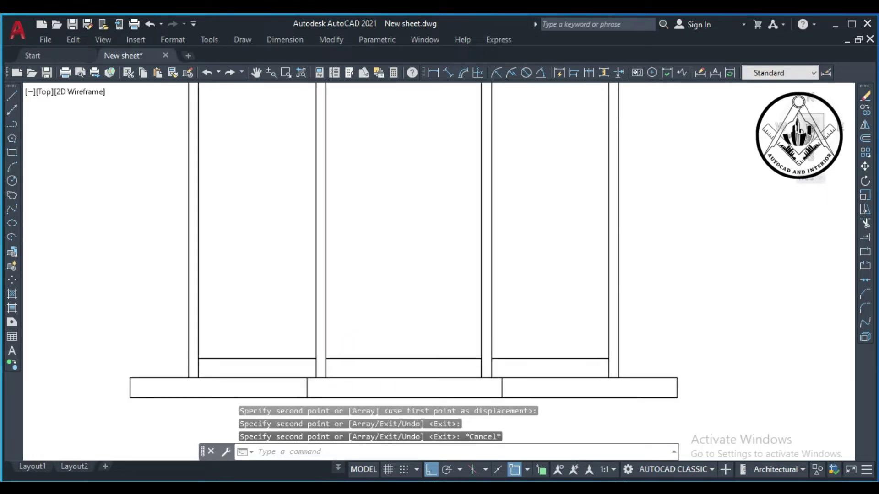
{"action": "type", "text": "0"}
Offset the left and middle bays' bottom lines 2'-6" upward as rails.
{"action": "key", "text": "Return"}
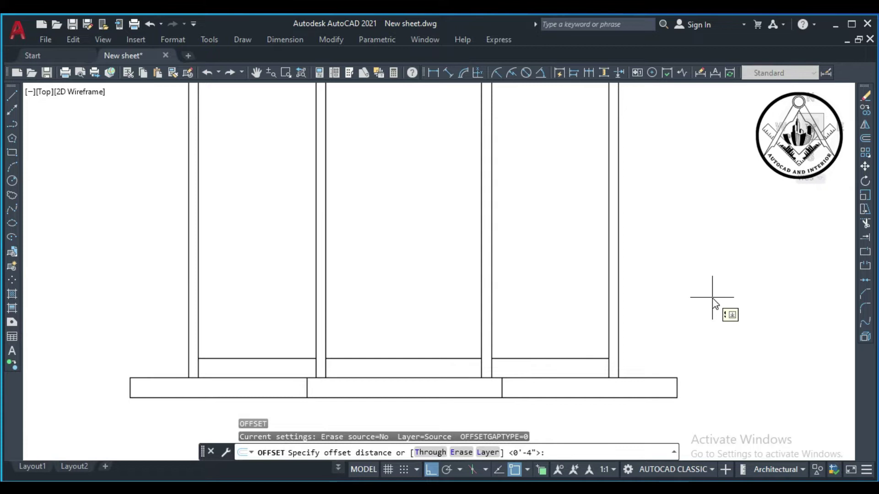
{"action": "type", "text": "2'"}
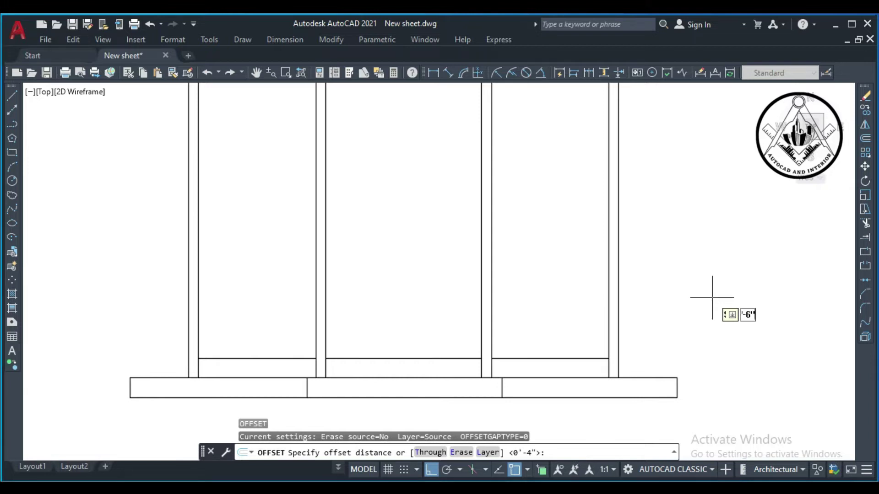
{"action": "key", "text": "Return"}
{"action": "left_click", "coordinate": [283, 359]}
{"action": "left_click", "coordinate": [255, 275]}
{"action": "left_click", "coordinate": [403, 358]}
{"action": "left_click", "coordinate": [411, 276]}
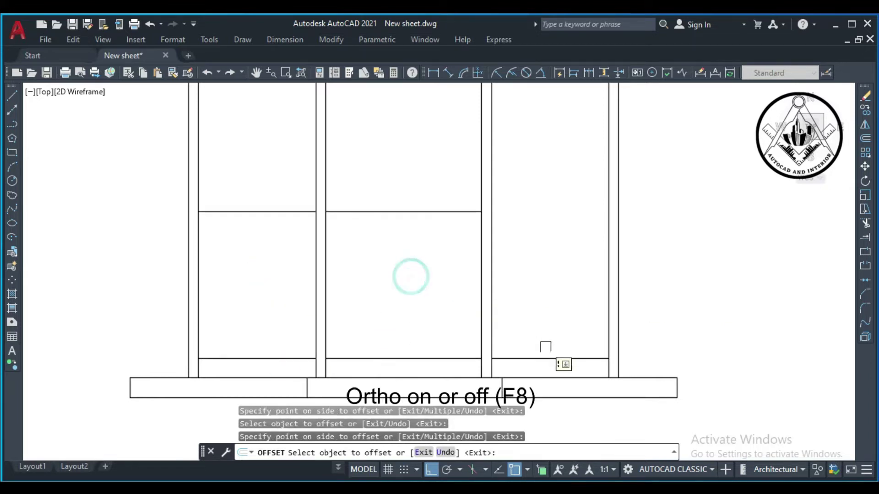
Add the right bay's 2'-6" rail above its bottom line.
{"action": "left_click", "coordinate": [546, 358]}
{"action": "left_click", "coordinate": [559, 278]}
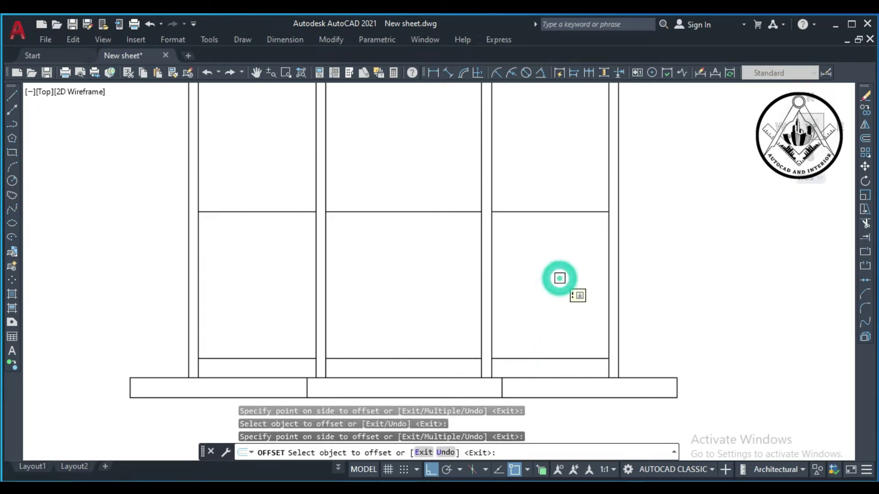
{"action": "scroll", "coordinate": [558, 279], "scroll_direction": "down", "scroll_amount": 2}
{"action": "scroll", "coordinate": [559, 279], "scroll_direction": "down", "scroll_amount": 3}
{"action": "scroll", "coordinate": [556, 275], "scroll_direction": "up", "scroll_amount": 2}
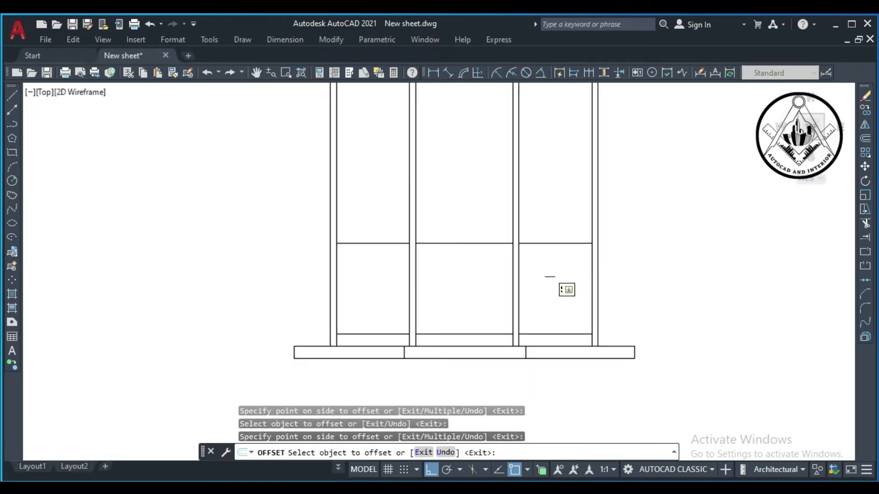
{"action": "key", "text": "Escape"}
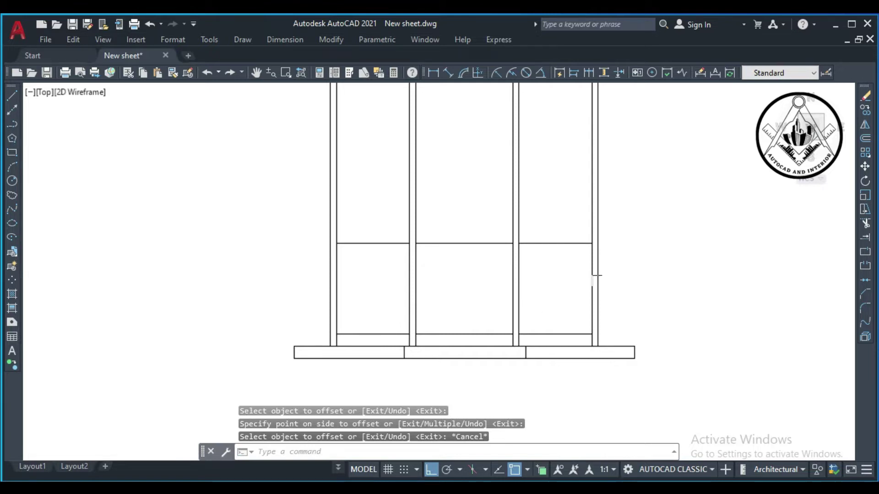
{"action": "scroll", "coordinate": [498, 218], "scroll_direction": "up", "scroll_amount": 2}
{"action": "scroll", "coordinate": [500, 220], "scroll_direction": "down", "scroll_amount": 2}
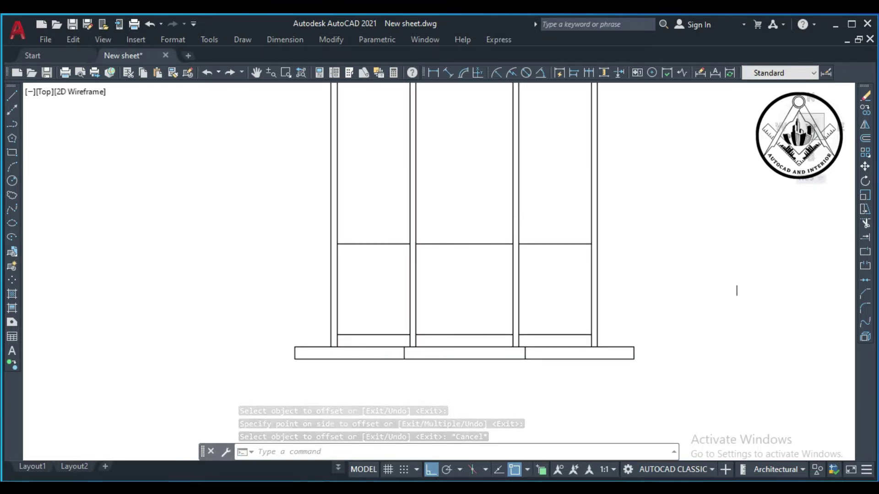
{"action": "type", "text": "o"}
{"action": "key", "text": "Return"}
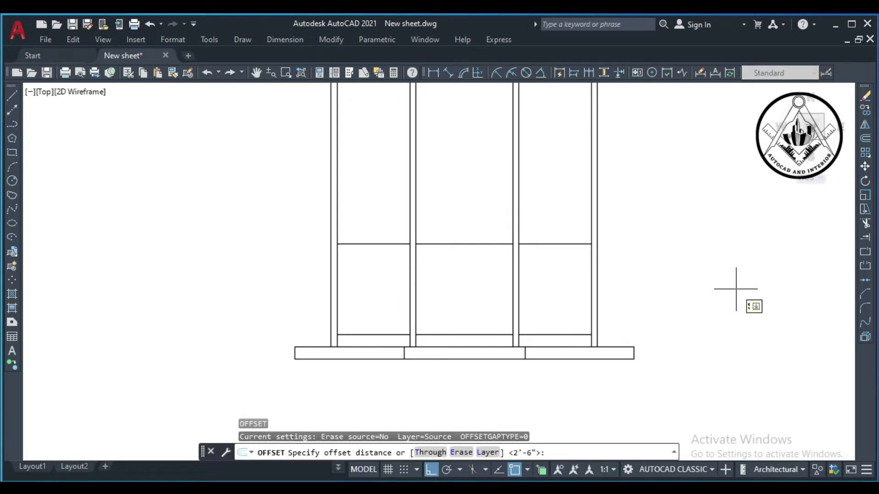
{"action": "type", "text": "2\""}
Copy the bottom lines of all three bays 2" upward.
{"action": "key", "text": "Return"}
{"action": "scroll", "coordinate": [541, 308], "scroll_direction": "up", "scroll_amount": 2}
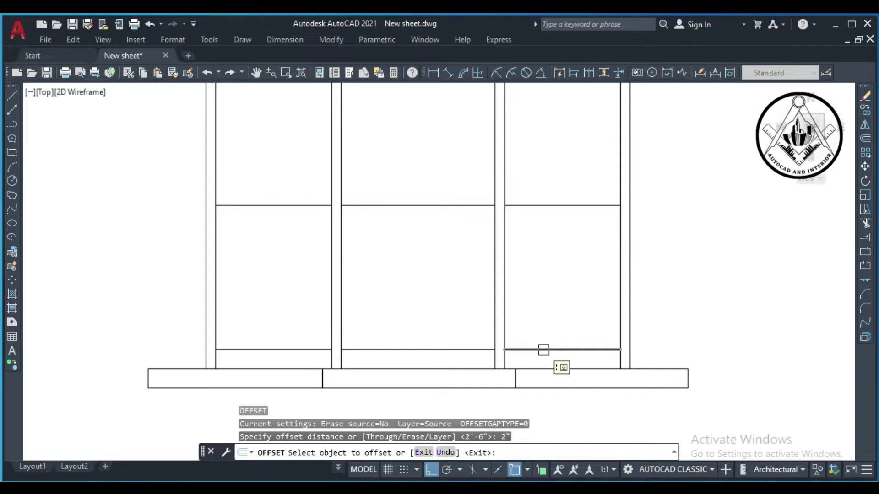
{"action": "left_click", "coordinate": [544, 350]}
{"action": "left_click", "coordinate": [548, 316]}
{"action": "left_click", "coordinate": [458, 349]}
{"action": "left_click", "coordinate": [459, 303]}
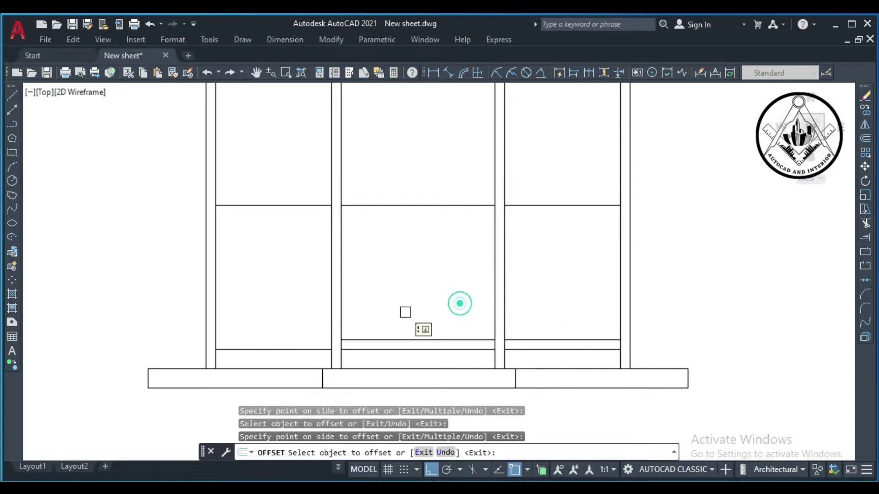
{"action": "left_click", "coordinate": [301, 349]}
{"action": "left_click", "coordinate": [300, 317]}
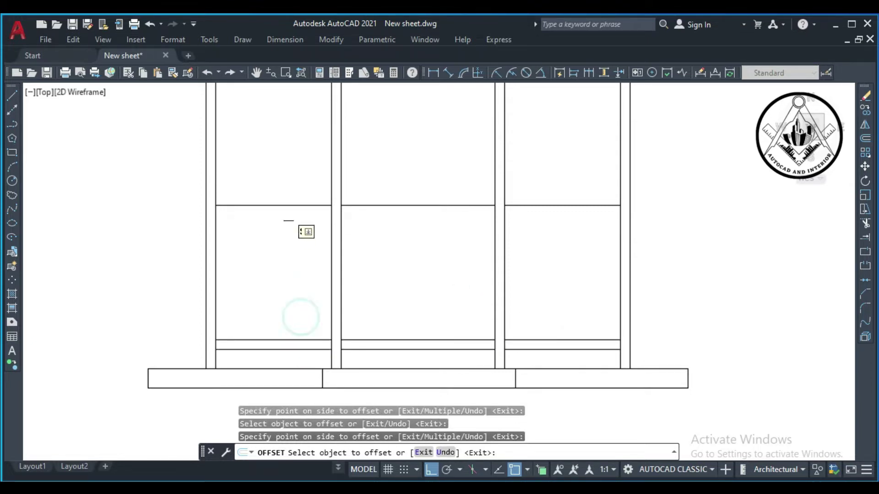
Give the bays' rail lines a parallel twin 2" above for thickness.
{"action": "left_click", "coordinate": [291, 205]}
{"action": "left_click", "coordinate": [293, 185]}
{"action": "left_click", "coordinate": [379, 206]}
{"action": "left_click", "coordinate": [398, 180]}
{"action": "left_click", "coordinate": [555, 205]}
{"action": "left_click", "coordinate": [563, 185]}
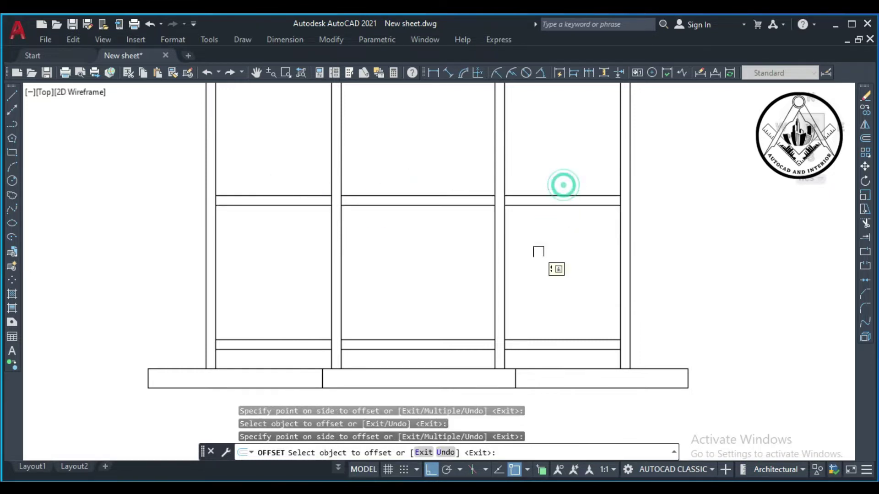
{"action": "scroll", "coordinate": [538, 303], "scroll_direction": "down", "scroll_amount": 3}
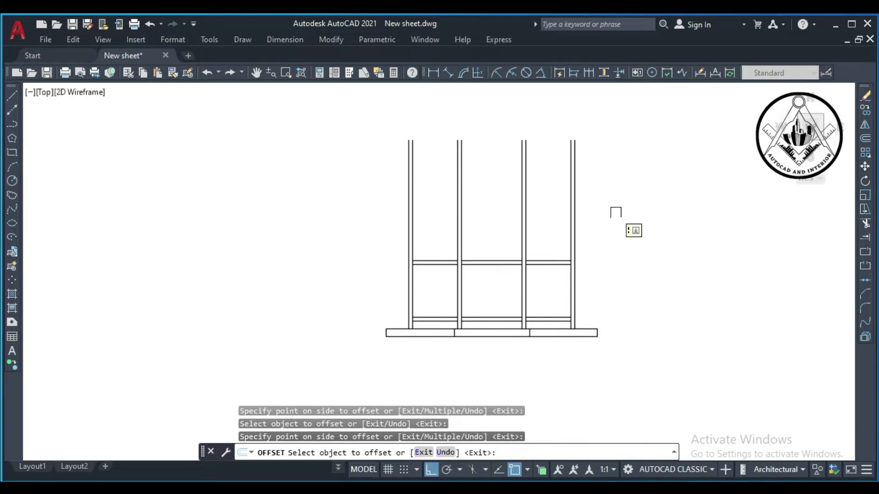
{"action": "scroll", "coordinate": [606, 240], "scroll_direction": "up", "scroll_amount": 2}
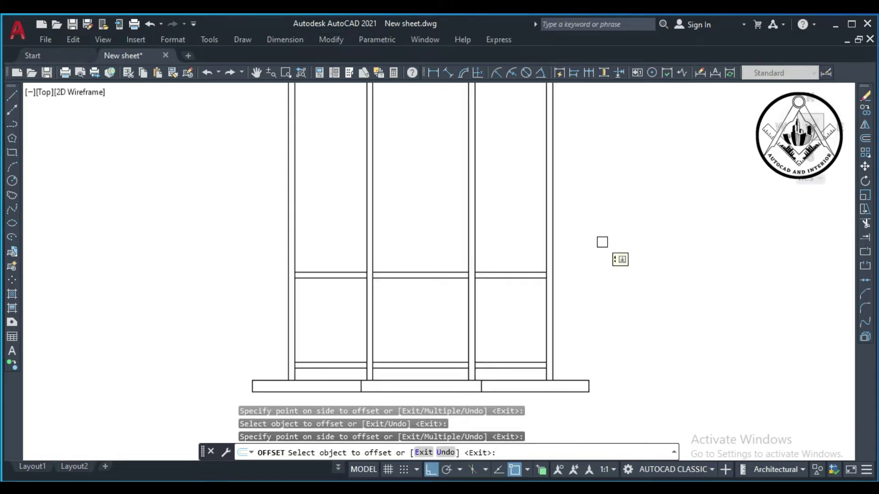
{"action": "key", "text": "Escape"}
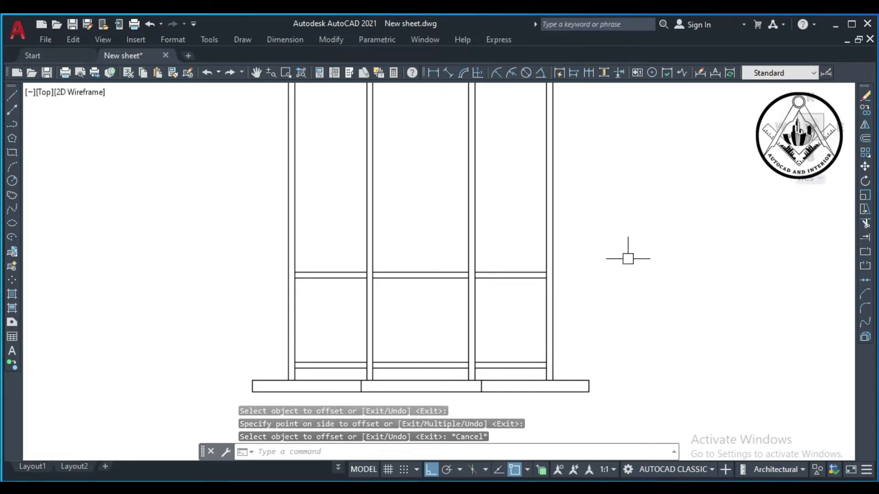
{"action": "scroll", "coordinate": [313, 284], "scroll_direction": "down", "scroll_amount": 1}
{"action": "scroll", "coordinate": [305, 298], "scroll_direction": "up", "scroll_amount": 1}
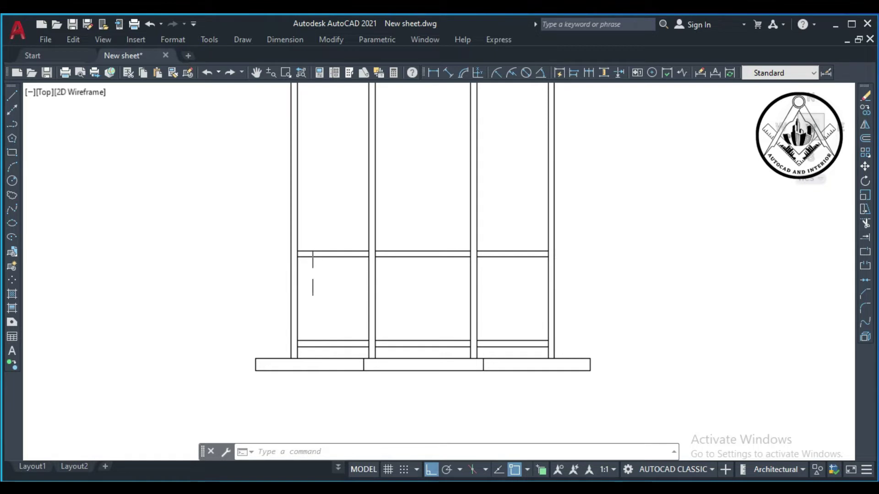
{"action": "type", "text": "o"}
Offset the left post 4" into the left bay, then copy that line 1" right.
{"action": "key", "text": "Return"}
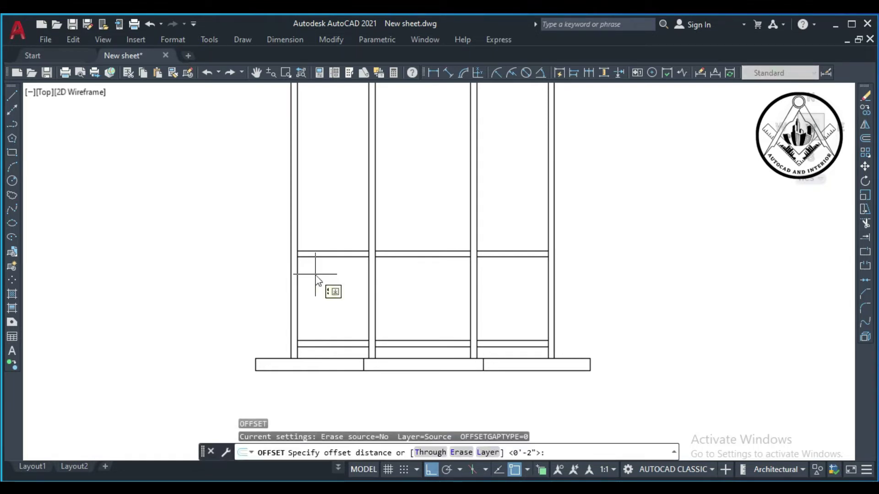
{"action": "type", "text": "4\""}
{"action": "key", "text": "Return"}
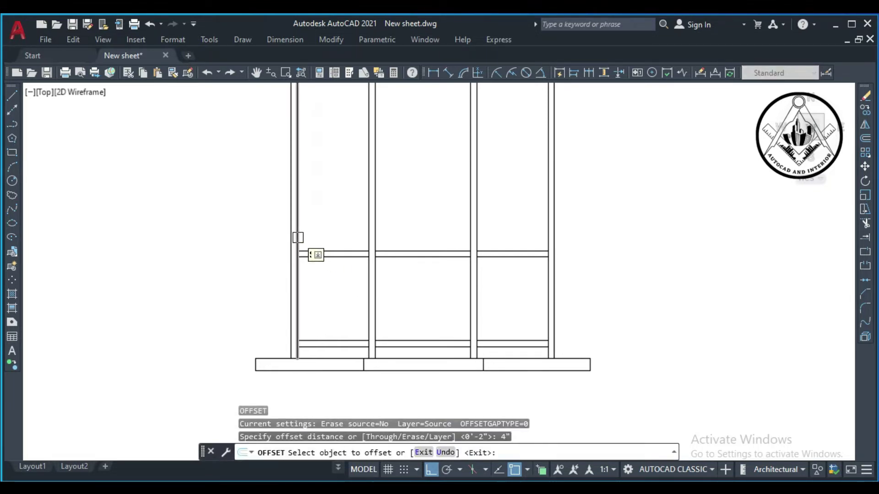
{"action": "left_click", "coordinate": [297, 236]}
{"action": "left_click", "coordinate": [329, 233]}
{"action": "key", "text": "Escape"}
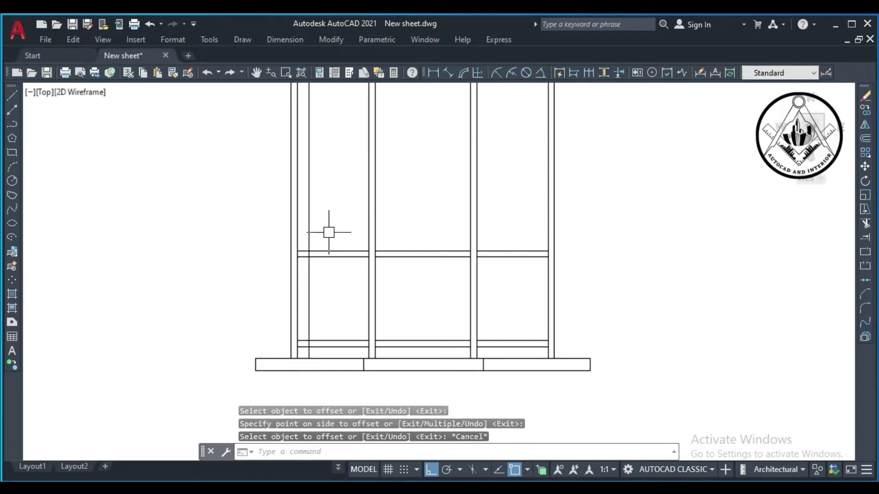
{"action": "type", "text": "o"}
{"action": "key", "text": "Return"}
{"action": "type", "text": "1"}
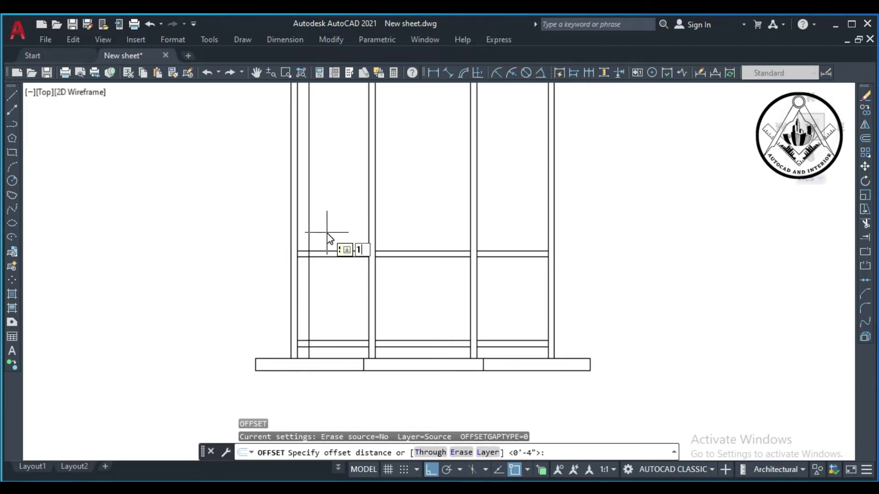
{"action": "key", "text": "Return"}
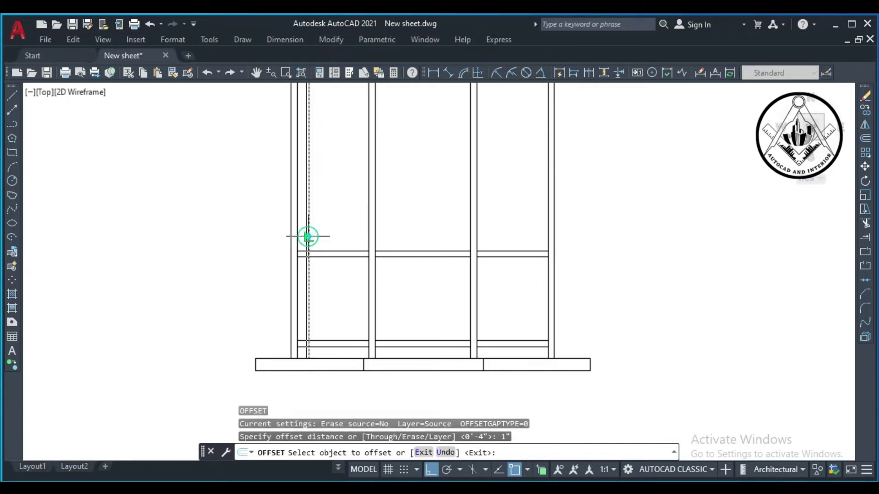
{"action": "left_click", "coordinate": [308, 236]}
{"action": "key", "text": "Escape"}
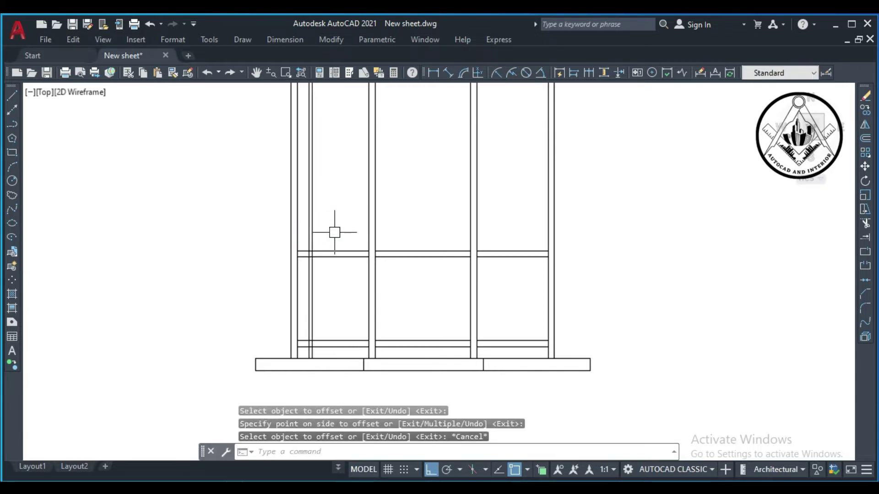
{"action": "type", "text": "o"}
Attempt an 8" offset of the newest vertical line, then cancel it.
{"action": "key", "text": "Return"}
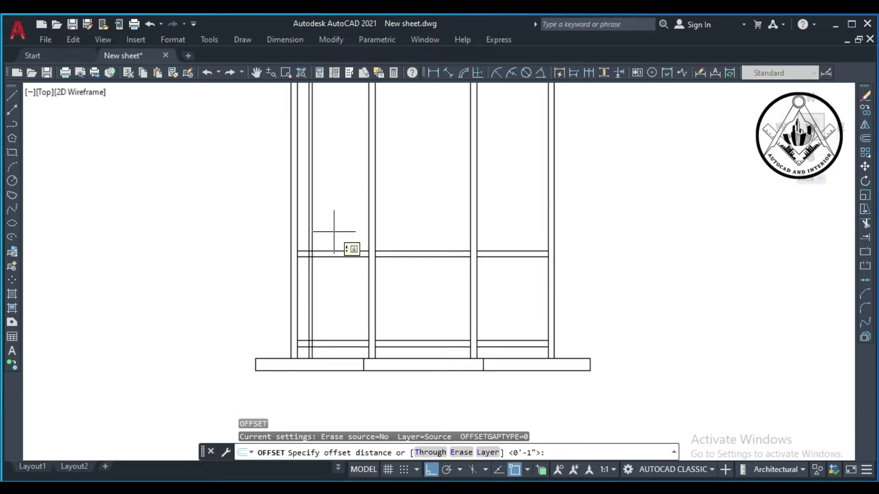
{"action": "type", "text": "8'"}
{"action": "key", "text": "Return"}
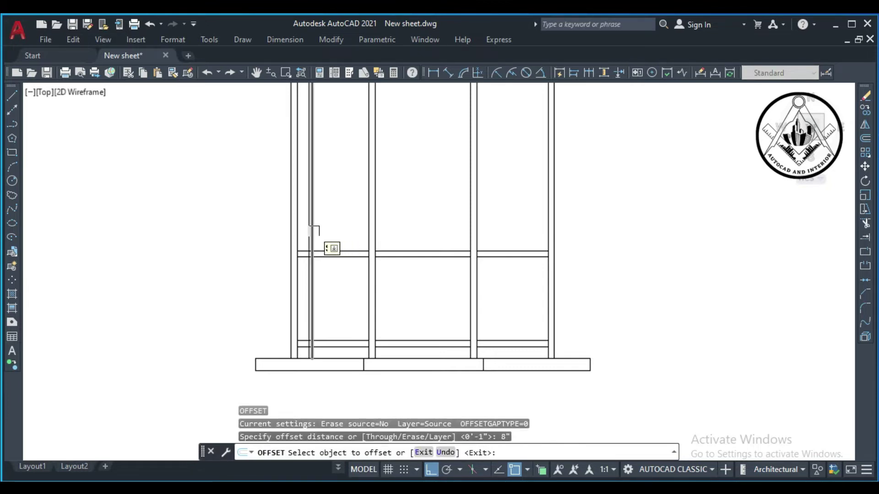
{"action": "left_click", "coordinate": [314, 231]}
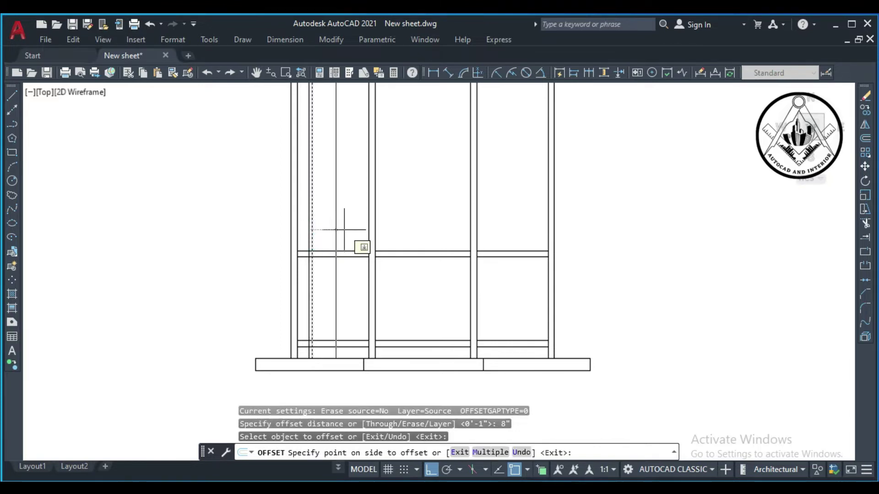
{"action": "key", "text": "Escape"}
{"action": "scroll", "coordinate": [332, 231], "scroll_direction": "up", "scroll_amount": 1}
{"action": "scroll", "coordinate": [331, 231], "scroll_direction": "down", "scroll_amount": 1}
Copy a baluster line 4" to the right inside the left bay.
{"action": "key", "text": "Return"}
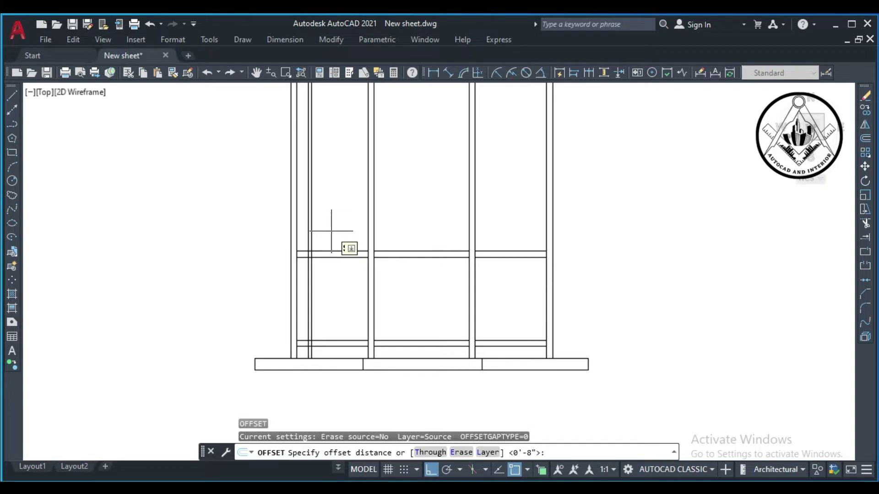
{"action": "type", "text": "4\""}
{"action": "key", "text": "Return"}
{"action": "scroll", "coordinate": [316, 238], "scroll_direction": "up", "scroll_amount": 2}
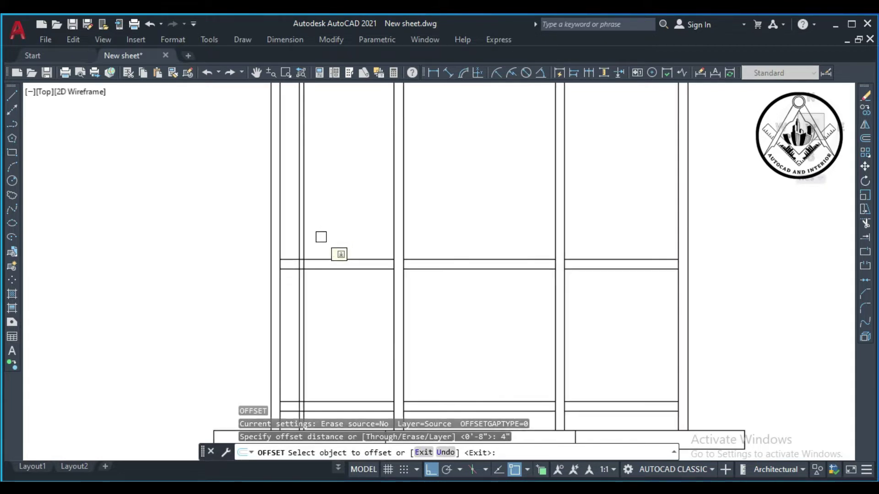
{"action": "left_click", "coordinate": [305, 241]}
{"action": "left_click", "coordinate": [339, 239]}
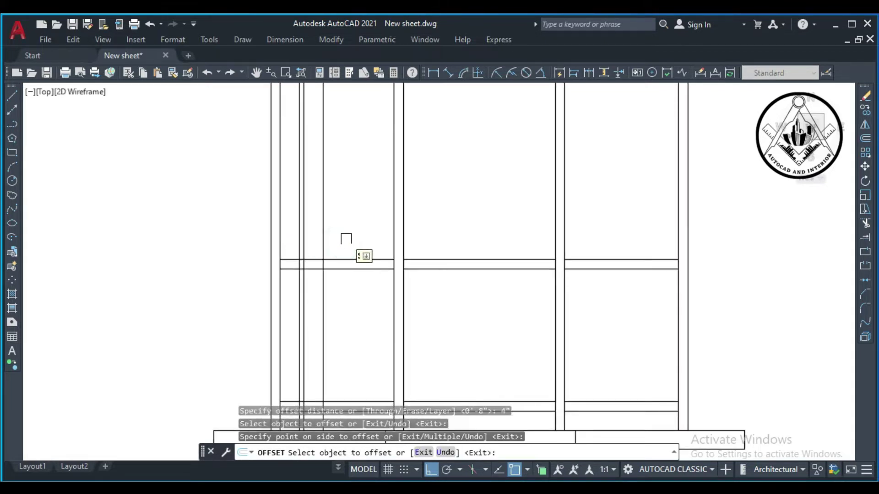
{"action": "key", "text": "Escape"}
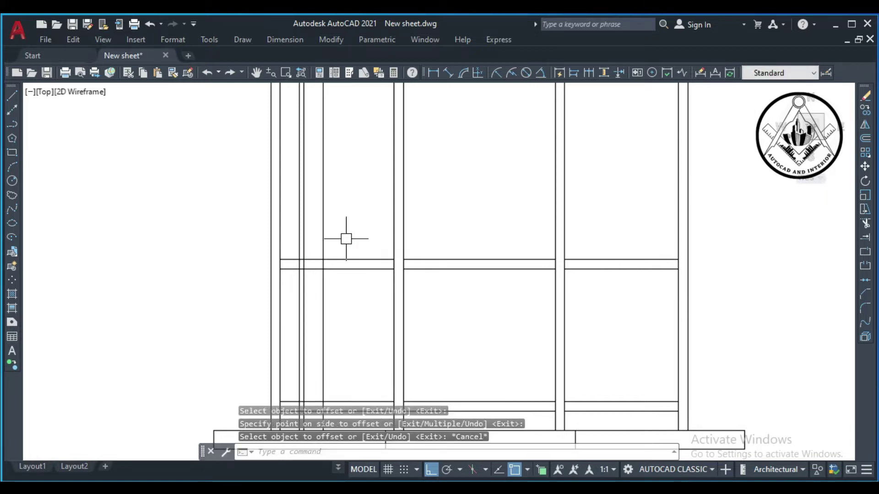
{"action": "type", "text": "o"}
{"action": "key", "text": "Return"}
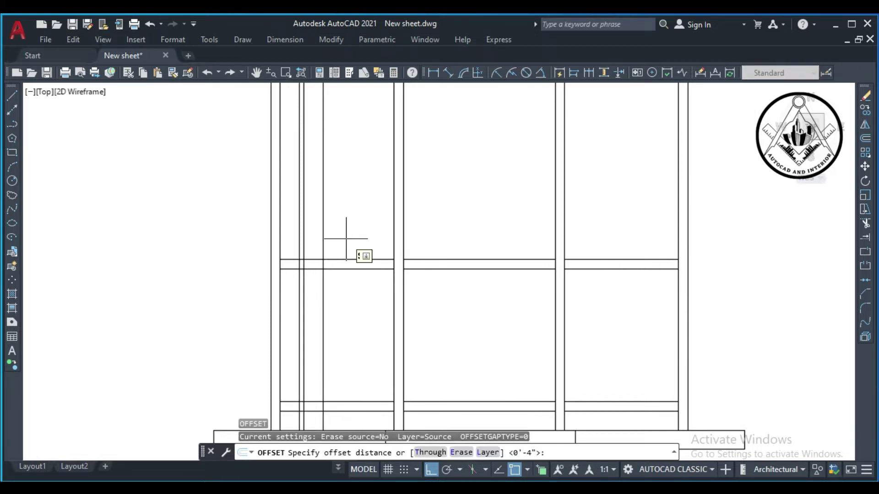
{"action": "type", "text": "1\""}
{"action": "key", "text": "Return"}
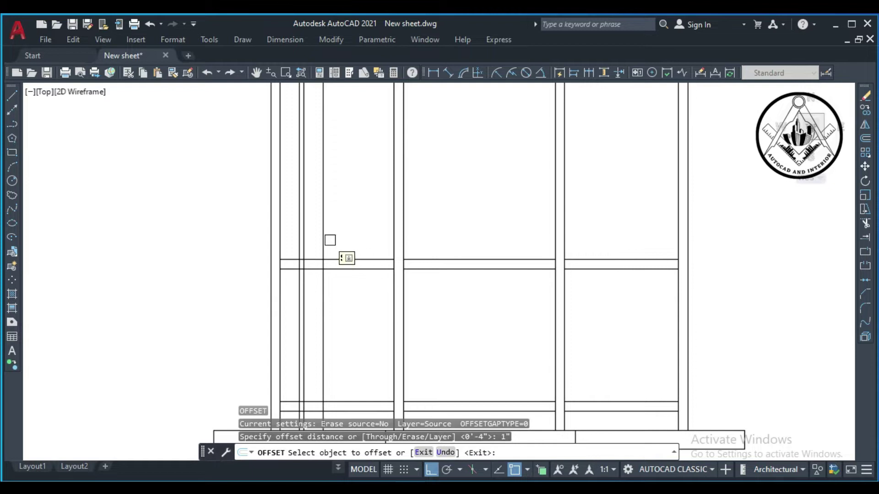
Copy the vertical line 1" right to complete the balusters in both side bays.
{"action": "left_click", "coordinate": [323, 240]}
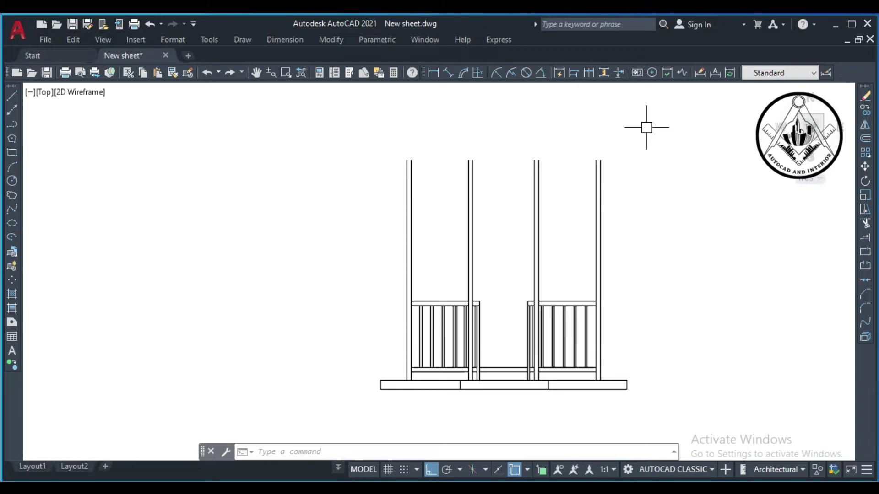
{"action": "scroll", "coordinate": [563, 197], "scroll_direction": "down", "scroll_amount": 2}
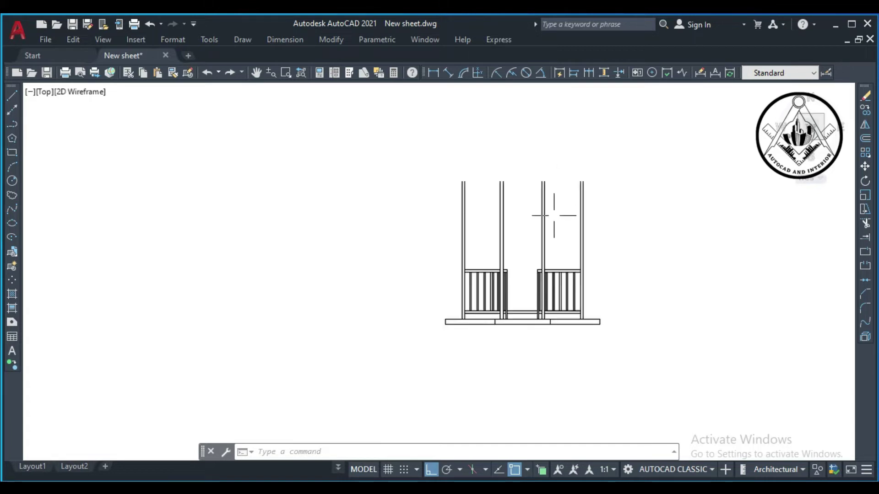
{"action": "scroll", "coordinate": [559, 161], "scroll_direction": "up", "scroll_amount": 2}
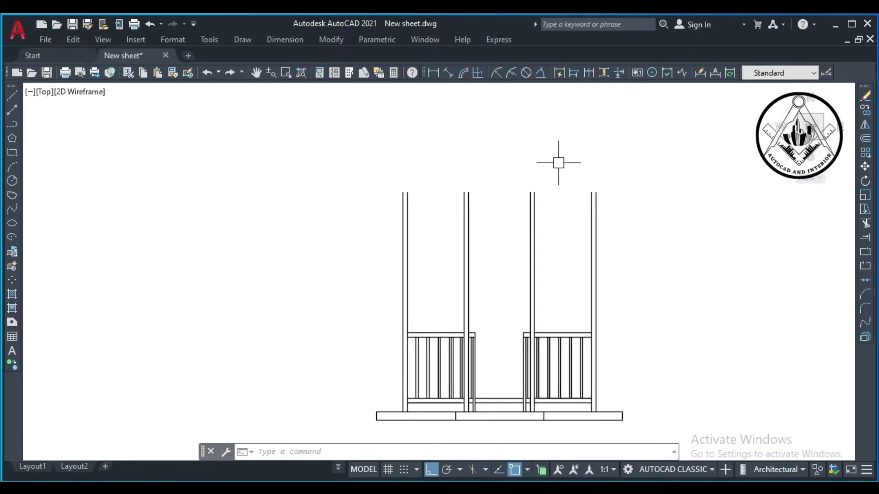
{"action": "scroll", "coordinate": [558, 163], "scroll_direction": "up", "scroll_amount": 2}
{"action": "scroll", "coordinate": [558, 162], "scroll_direction": "down", "scroll_amount": 2}
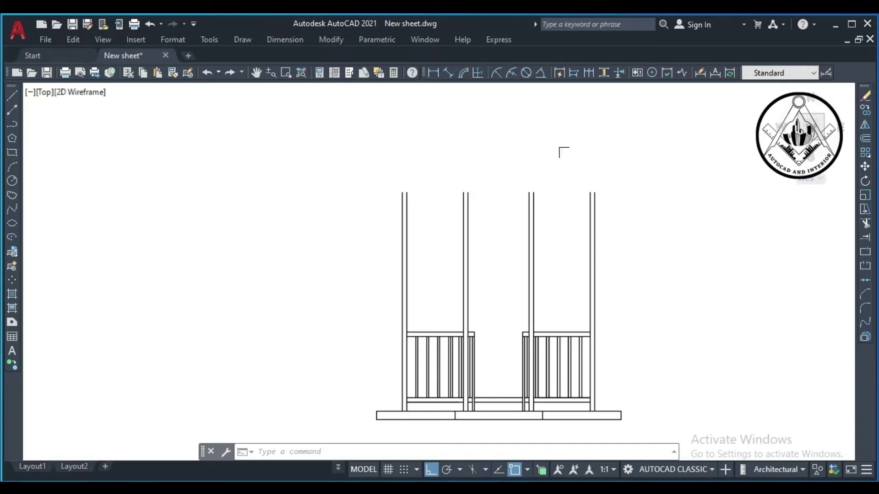
{"action": "type", "text": "o"}
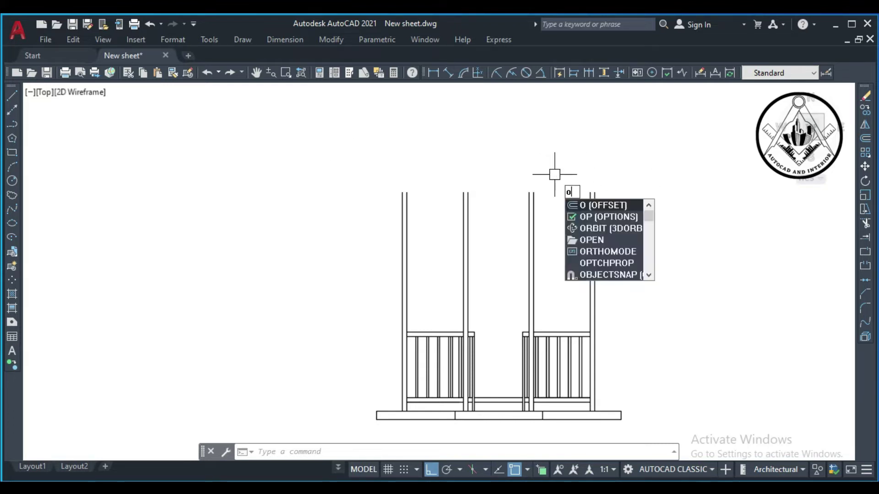
{"action": "key", "text": "Return"}
Draw a horizontal line from the left post's top corner to the right post's top corner.
{"action": "key", "text": "Escape"}
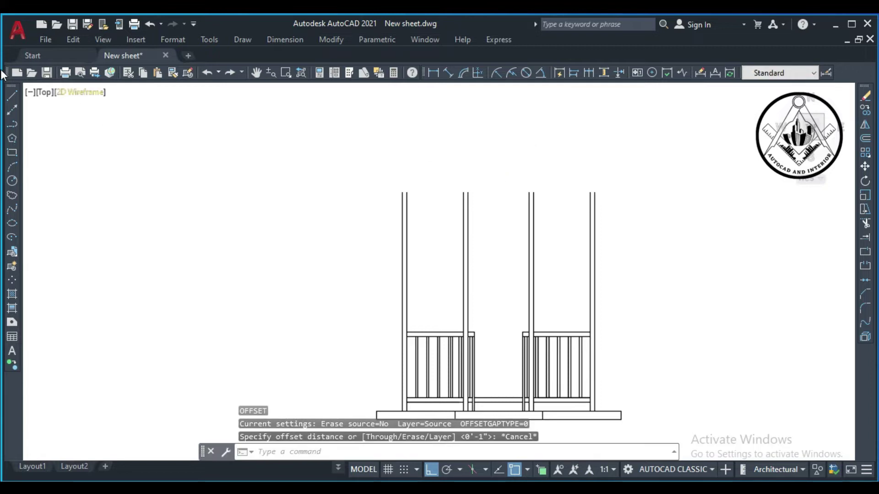
{"action": "left_click", "coordinate": [12, 93]}
{"action": "scroll", "coordinate": [394, 185], "scroll_direction": "up", "scroll_amount": 2}
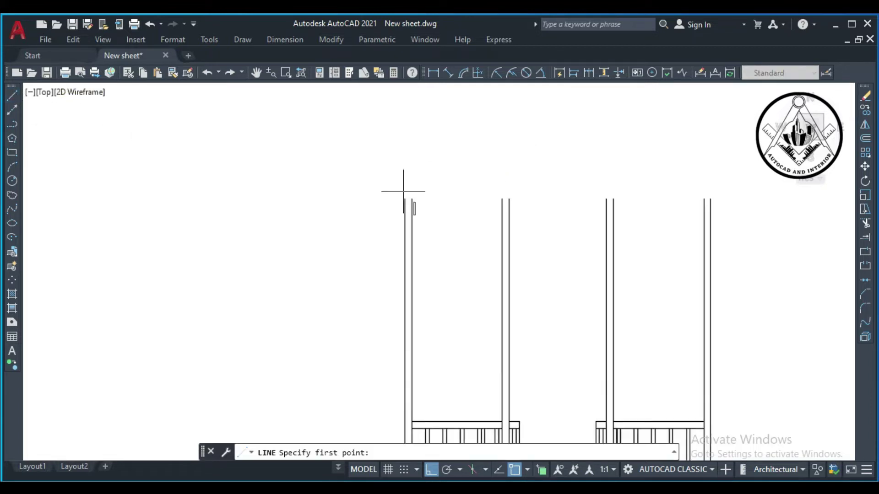
{"action": "left_click", "coordinate": [404, 199]}
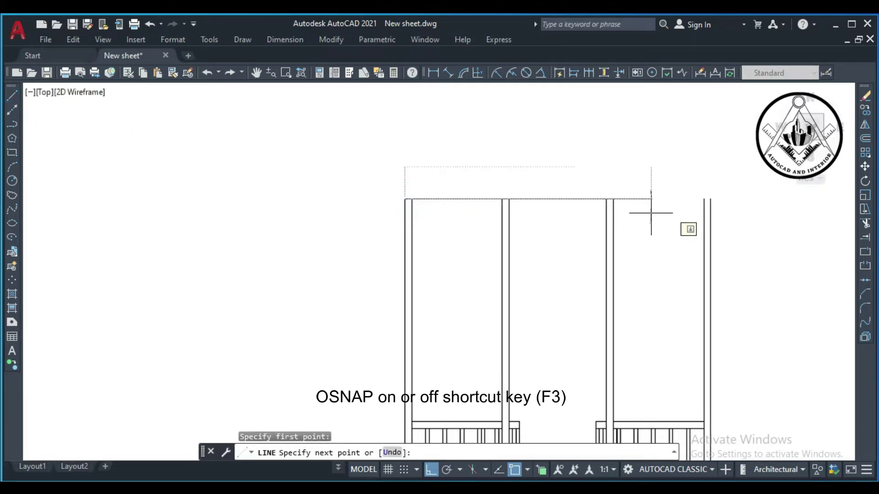
{"action": "left_click", "coordinate": [710, 199]}
{"action": "key", "text": "Return"}
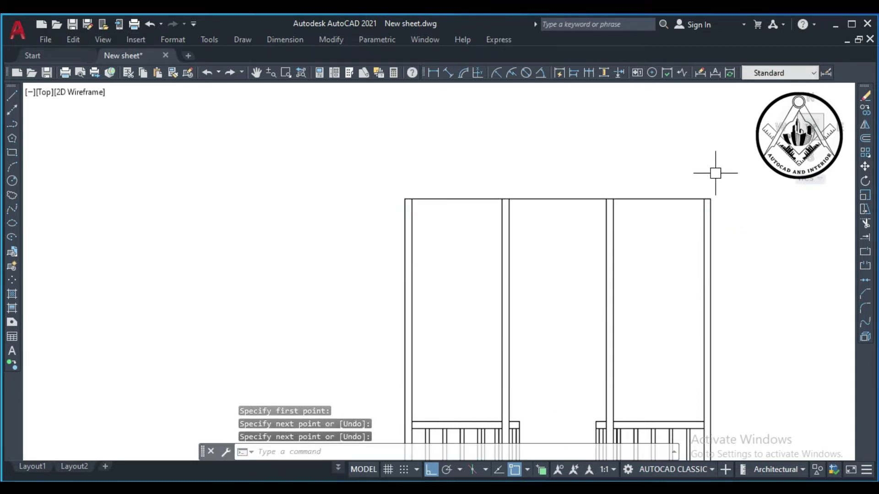
{"action": "type", "text": "o"}
{"action": "key", "text": "Return"}
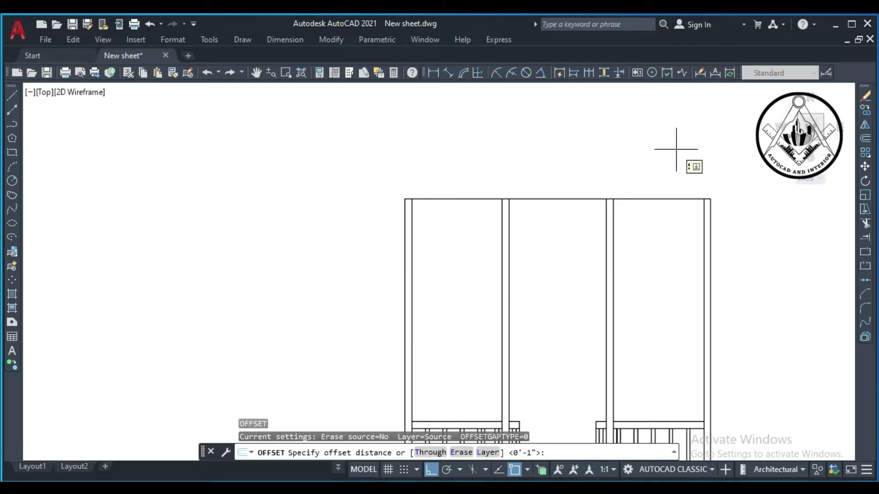
{"action": "type", "text": "2"}
{"action": "key", "text": "Return"}
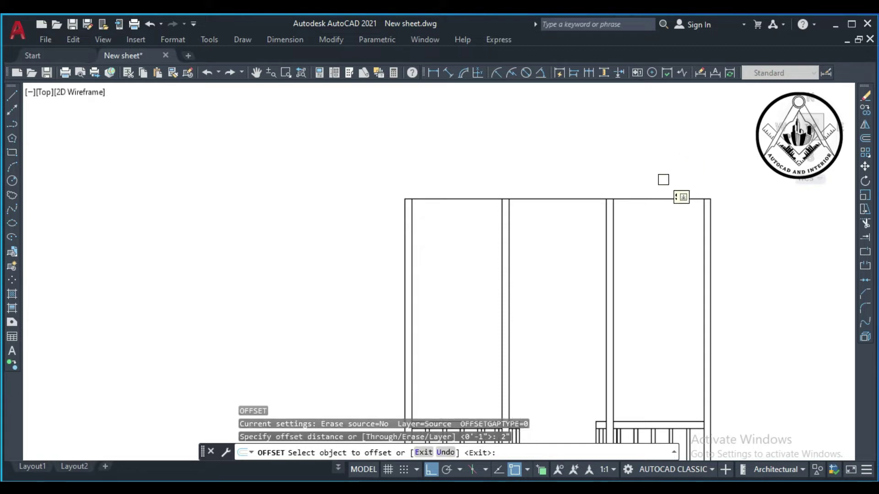
{"action": "left_click", "coordinate": [649, 198]}
{"action": "left_click", "coordinate": [653, 219]}
{"action": "scroll", "coordinate": [637, 173], "scroll_direction": "down", "scroll_amount": 4}
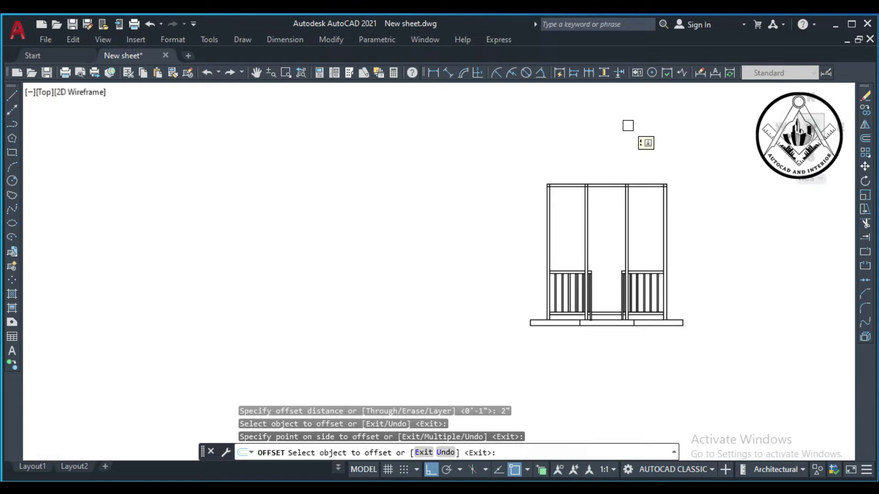
{"action": "scroll", "coordinate": [627, 125], "scroll_direction": "up", "scroll_amount": 2}
{"action": "key", "text": "Escape"}
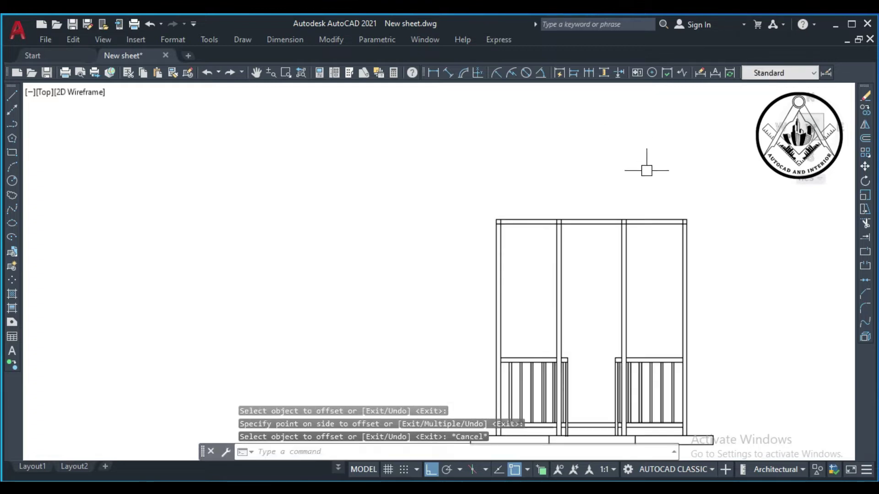
{"action": "scroll", "coordinate": [652, 173], "scroll_direction": "up", "scroll_amount": 2}
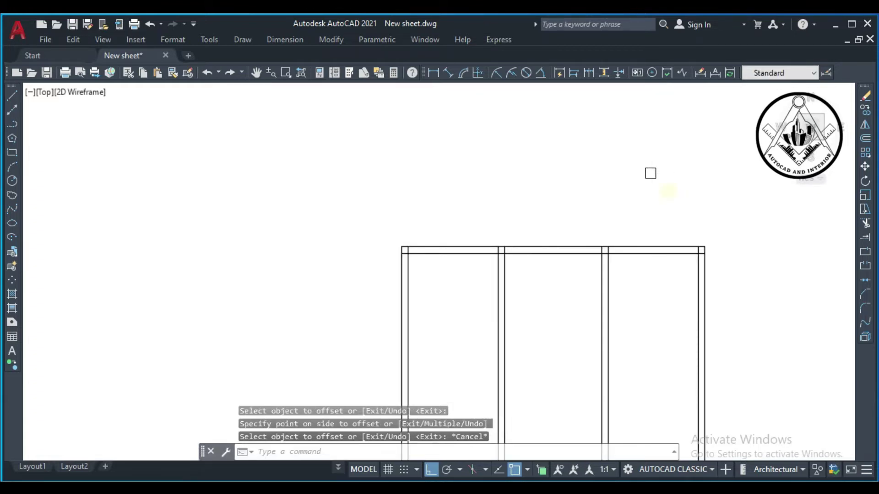
{"action": "type", "text": "tr"}
{"action": "key", "text": "Return"}
{"action": "scroll", "coordinate": [691, 252], "scroll_direction": "up", "scroll_amount": 5}
{"action": "left_click", "coordinate": [719, 242]}
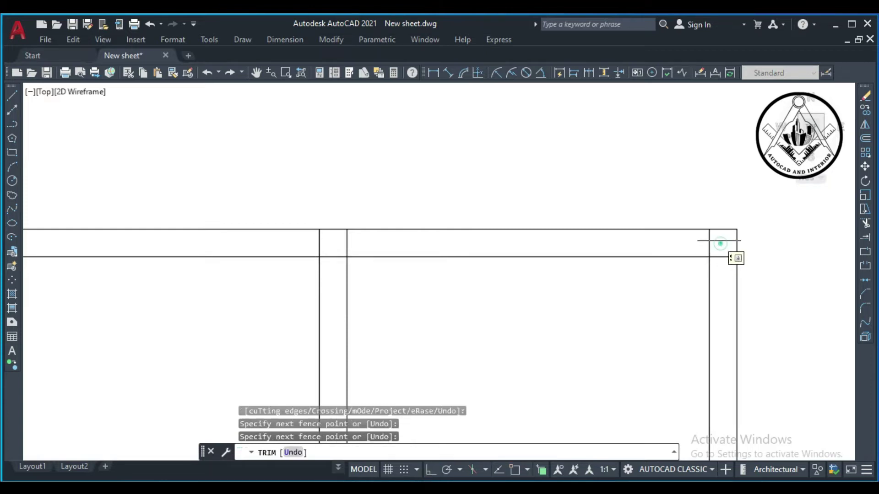
{"action": "scroll", "coordinate": [660, 240], "scroll_direction": "down", "scroll_amount": 2}
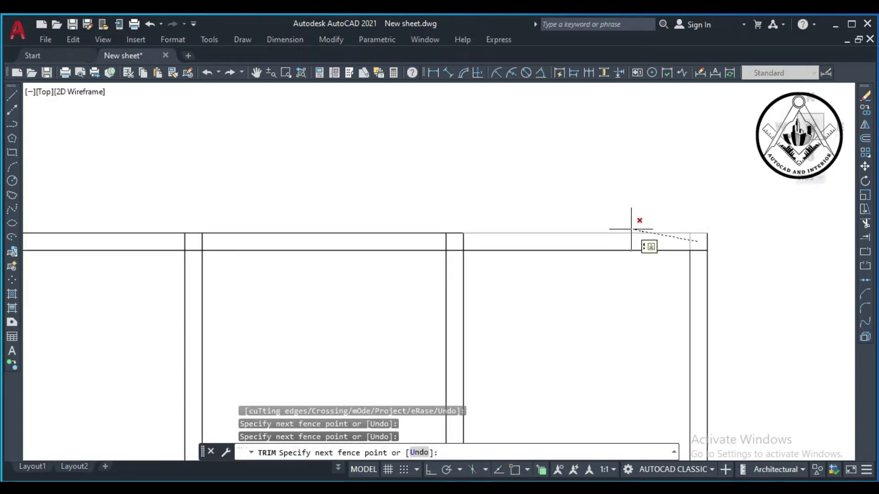
{"action": "key", "text": "Escape"}
{"action": "scroll", "coordinate": [682, 206], "scroll_direction": "down", "scroll_amount": 2}
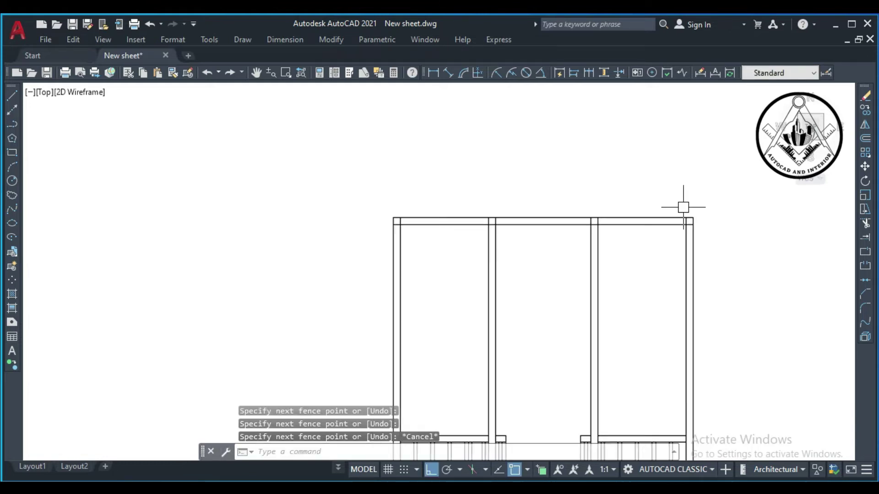
{"action": "scroll", "coordinate": [612, 279], "scroll_direction": "up", "scroll_amount": 2}
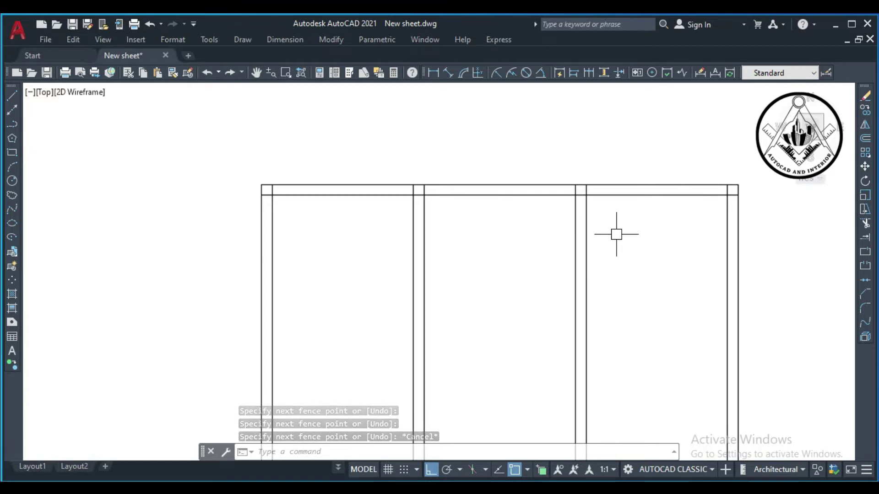
Offset the top beam line 4" downward.
{"action": "scroll", "coordinate": [616, 240], "scroll_direction": "down", "scroll_amount": 3}
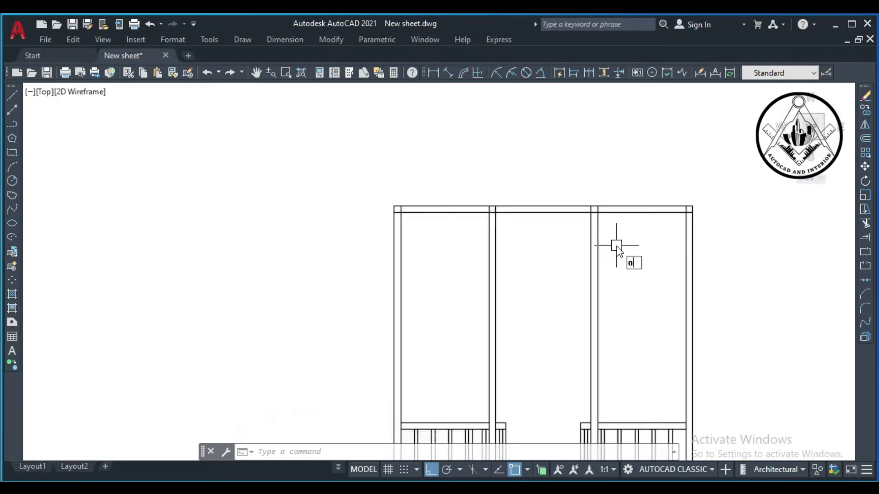
{"action": "key", "text": "Return"}
{"action": "type", "text": "4"}
{"action": "key", "text": "Return"}
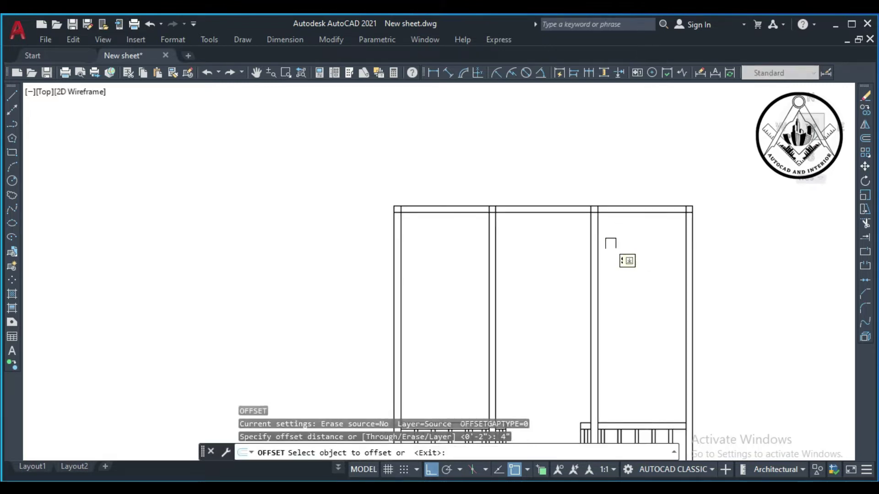
{"action": "scroll", "coordinate": [553, 222], "scroll_direction": "up", "scroll_amount": 2}
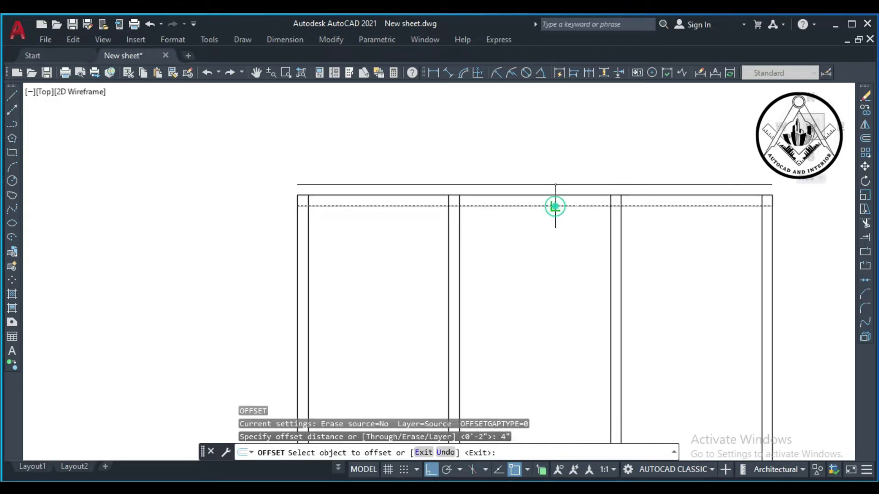
{"action": "left_click", "coordinate": [555, 206]}
{"action": "left_click", "coordinate": [555, 255]}
{"action": "scroll", "coordinate": [553, 255], "scroll_direction": "down", "scroll_amount": 2}
{"action": "scroll", "coordinate": [551, 279], "scroll_direction": "up", "scroll_amount": 2}
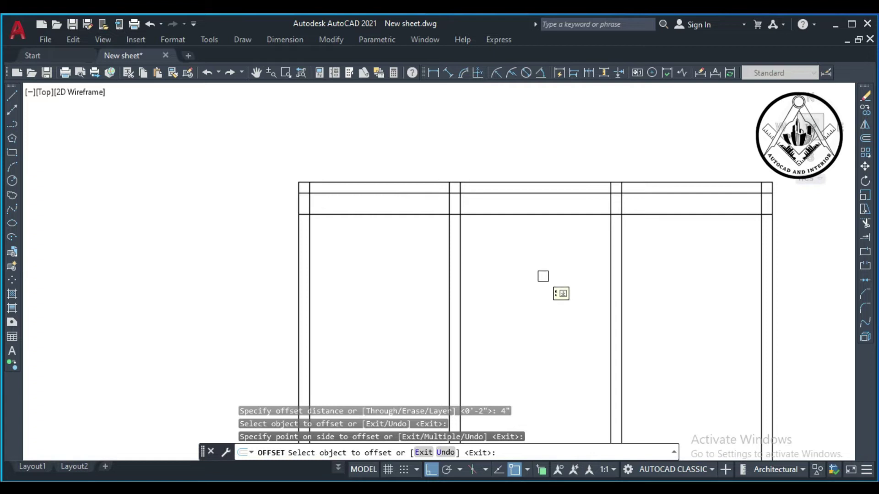
{"action": "key", "text": "Escape"}
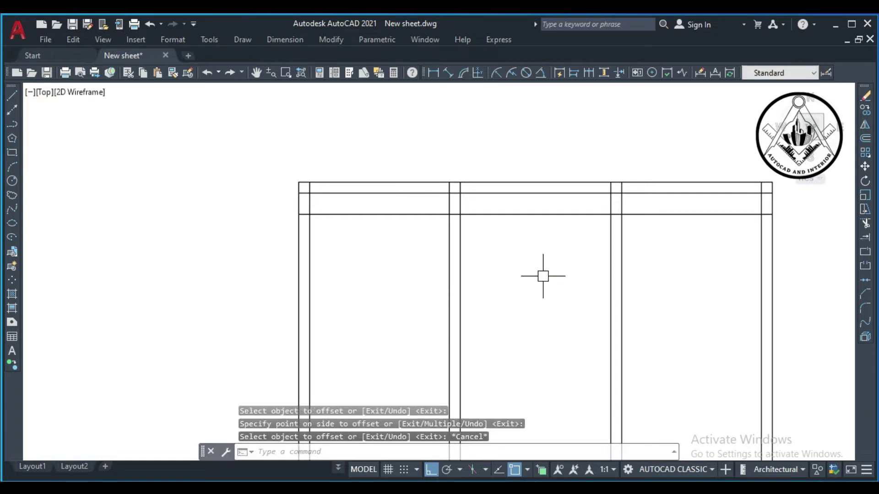
{"action": "scroll", "coordinate": [551, 253], "scroll_direction": "down", "scroll_amount": 2}
{"action": "scroll", "coordinate": [428, 269], "scroll_direction": "up", "scroll_amount": 2}
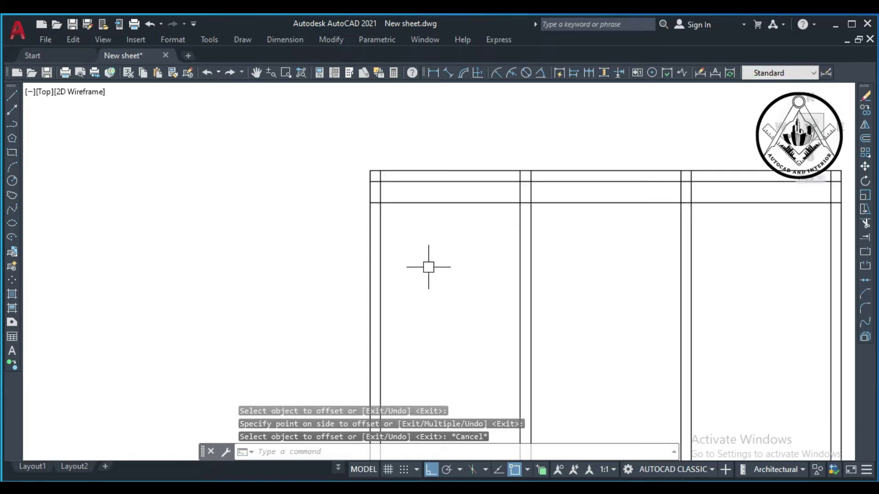
Offset the lower beam line 1'-2" further down as a new rail.
{"action": "key", "text": "space"}
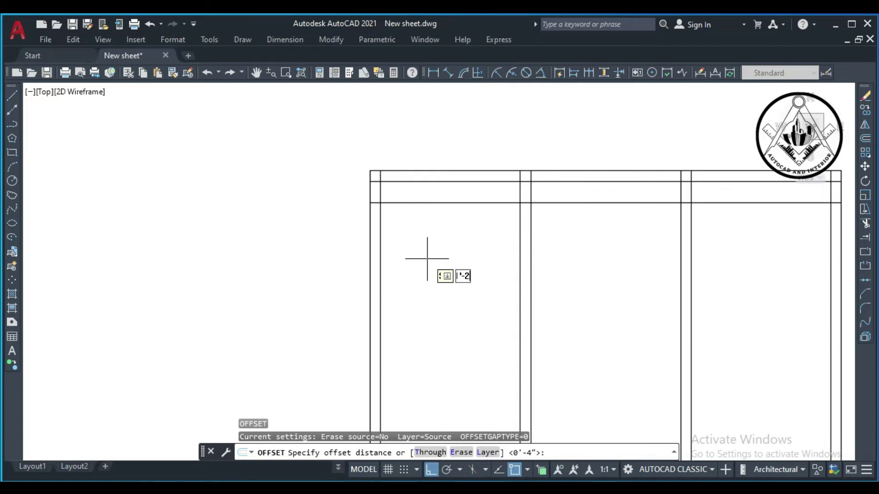
{"action": "key", "text": "Return"}
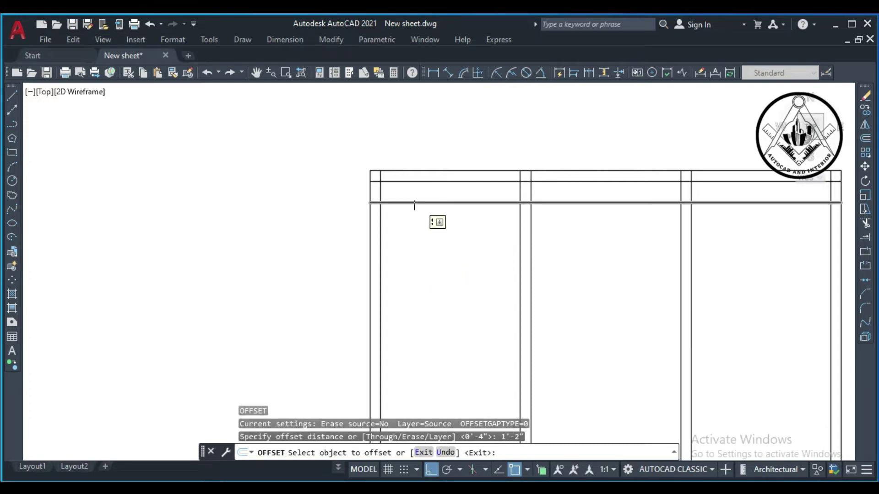
{"action": "left_click", "coordinate": [417, 203]}
{"action": "left_click", "coordinate": [426, 266]}
{"action": "scroll", "coordinate": [438, 252], "scroll_direction": "down", "scroll_amount": 2}
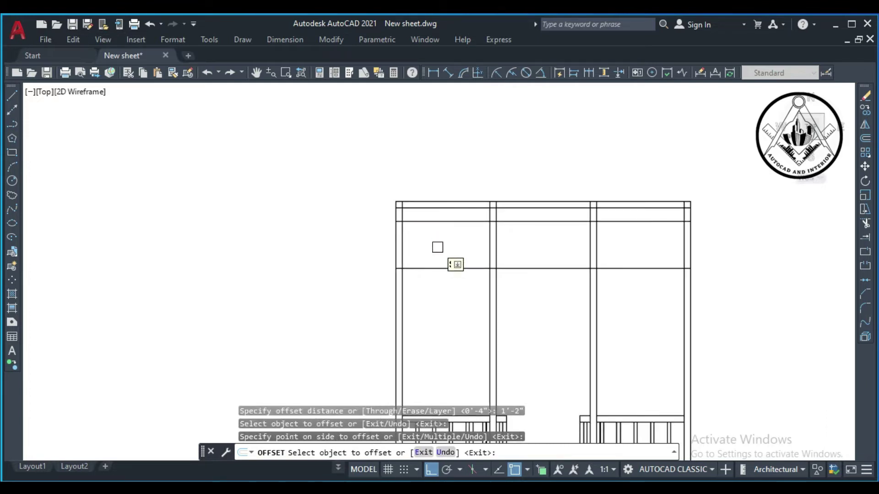
{"action": "scroll", "coordinate": [427, 244], "scroll_direction": "up", "scroll_amount": 2}
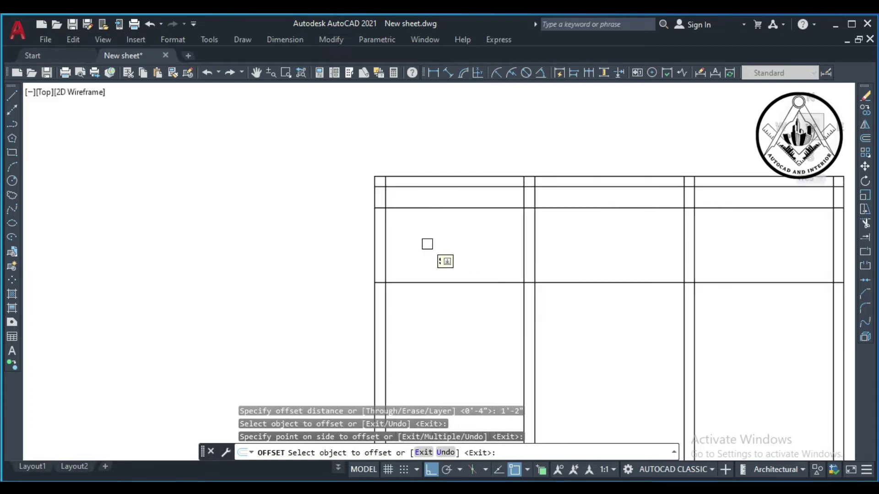
{"action": "key", "text": "Escape"}
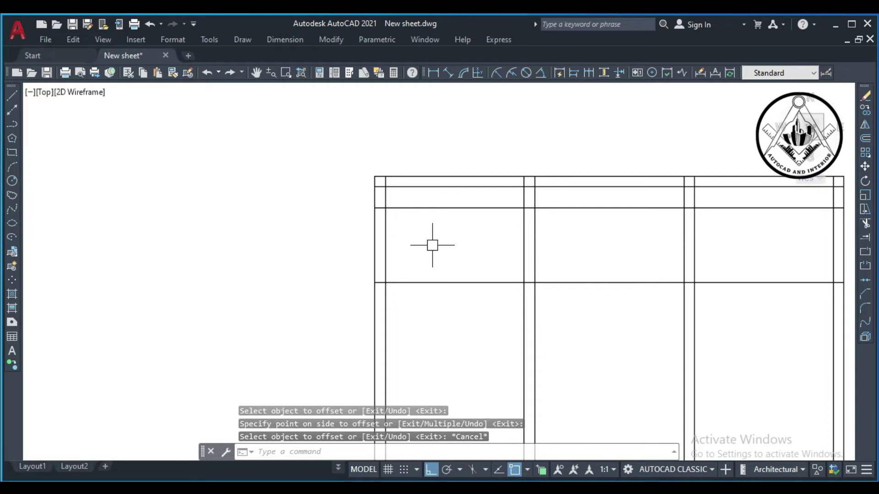
{"action": "scroll", "coordinate": [419, 278], "scroll_direction": "up", "scroll_amount": 2}
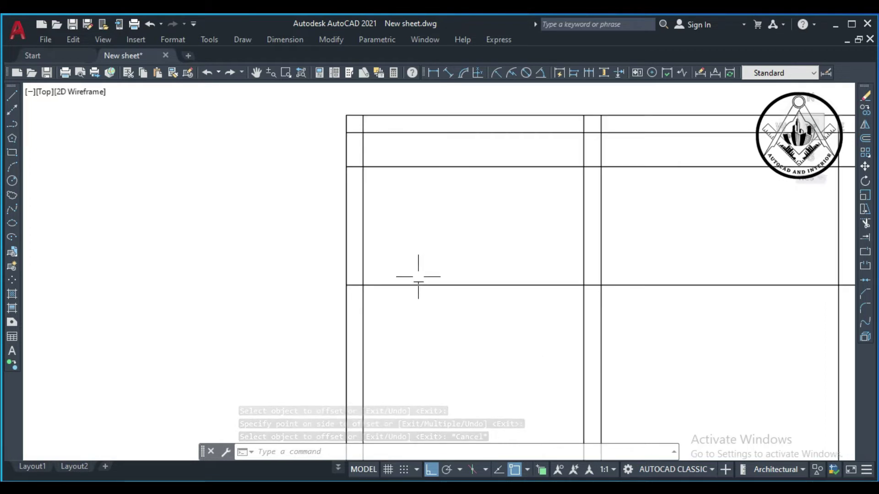
Trim the lower rail where it crosses the left, middle, next and right posts.
{"action": "type", "text": "tr"}
{"action": "key", "text": "Return"}
{"action": "key", "text": "Return"}
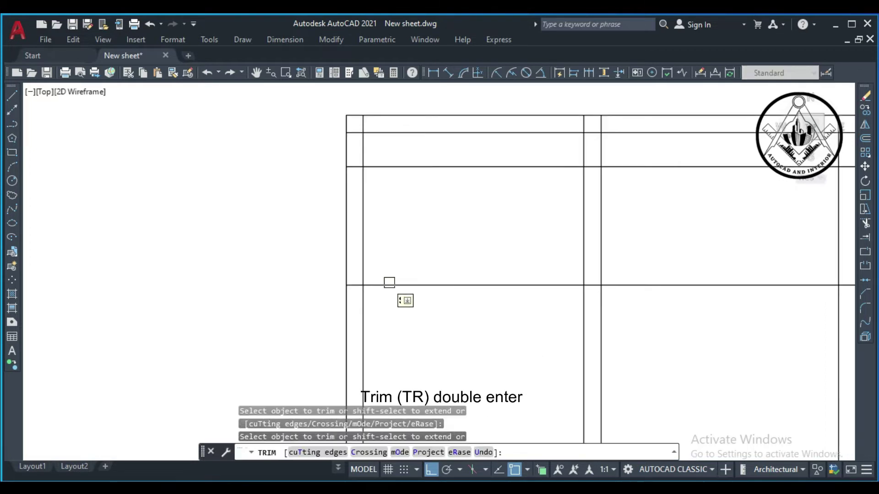
{"action": "left_click", "coordinate": [354, 287]}
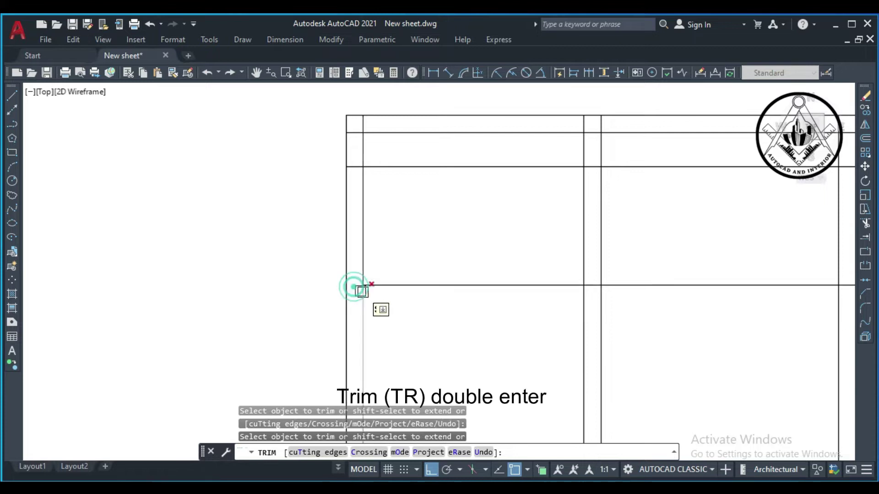
{"action": "left_click", "coordinate": [591, 285]}
{"action": "scroll", "coordinate": [552, 280], "scroll_direction": "down", "scroll_amount": 2}
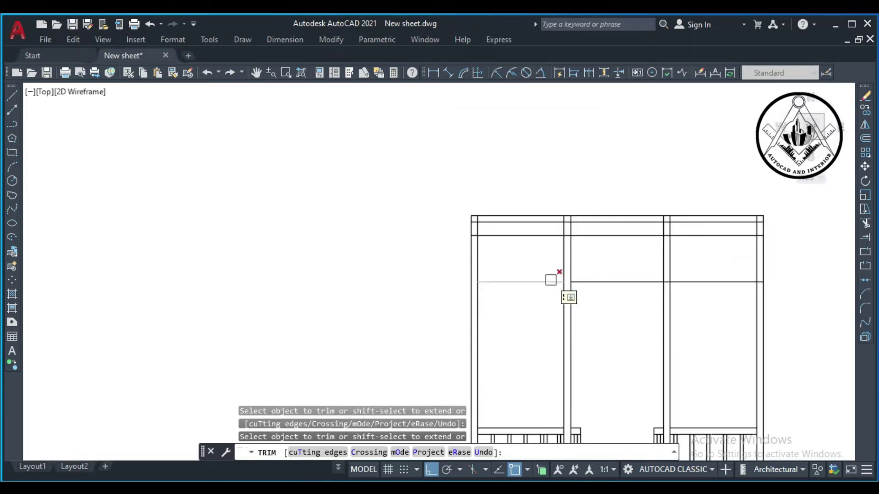
{"action": "scroll", "coordinate": [659, 280], "scroll_direction": "up", "scroll_amount": 3}
{"action": "left_click", "coordinate": [635, 271]}
{"action": "scroll", "coordinate": [635, 271], "scroll_direction": "down", "scroll_amount": 2}
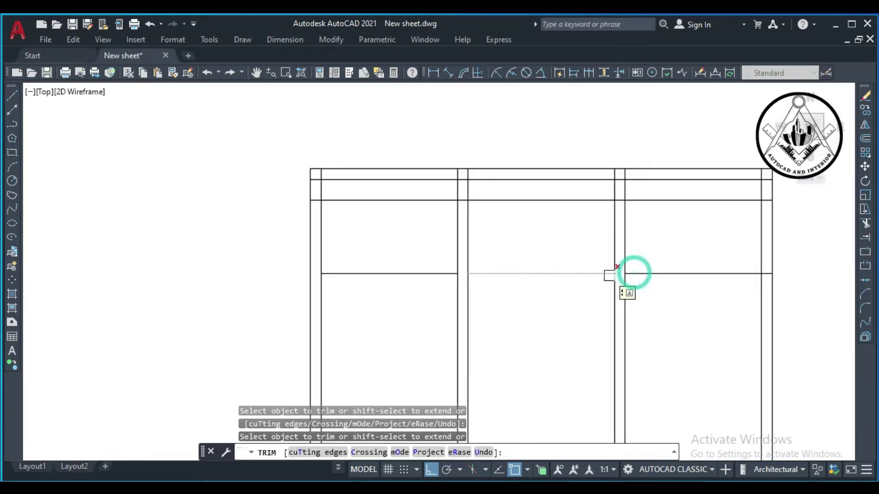
{"action": "scroll", "coordinate": [760, 278], "scroll_direction": "up", "scroll_amount": 3}
{"action": "left_click", "coordinate": [786, 264]}
{"action": "scroll", "coordinate": [786, 264], "scroll_direction": "down", "scroll_amount": 2}
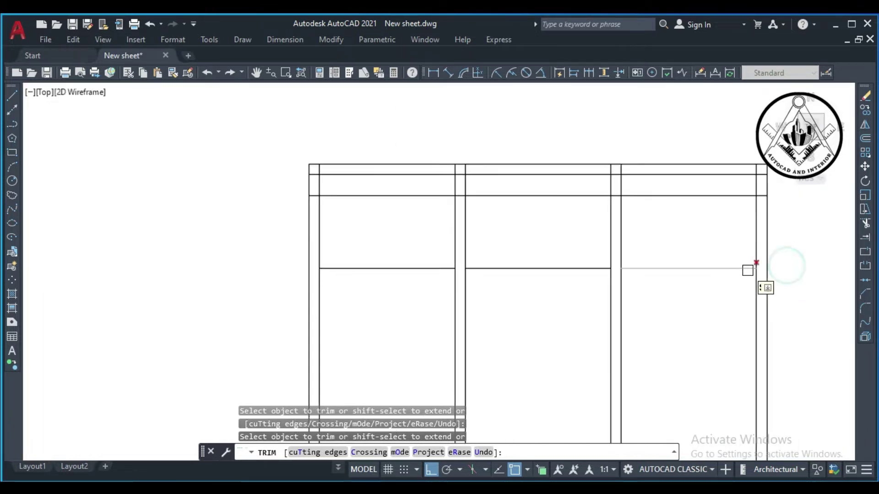
{"action": "scroll", "coordinate": [730, 269], "scroll_direction": "down", "scroll_amount": 1}
{"action": "scroll", "coordinate": [503, 283], "scroll_direction": "up", "scroll_amount": 2}
{"action": "key", "text": "Escape"}
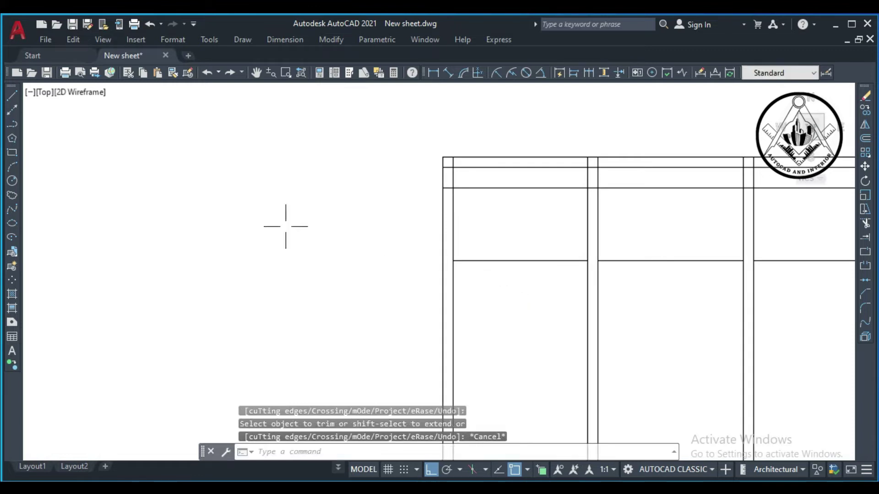
Draw a 5-inch vertical stub on the rail beside the left post.
{"action": "left_click", "coordinate": [12, 94]}
{"action": "scroll", "coordinate": [453, 247], "scroll_direction": "up", "scroll_amount": 2}
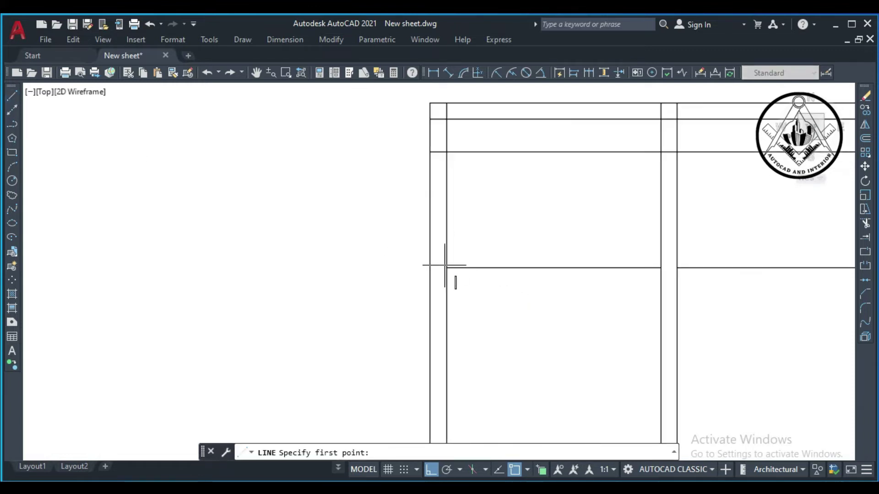
{"action": "left_click", "coordinate": [446, 268]}
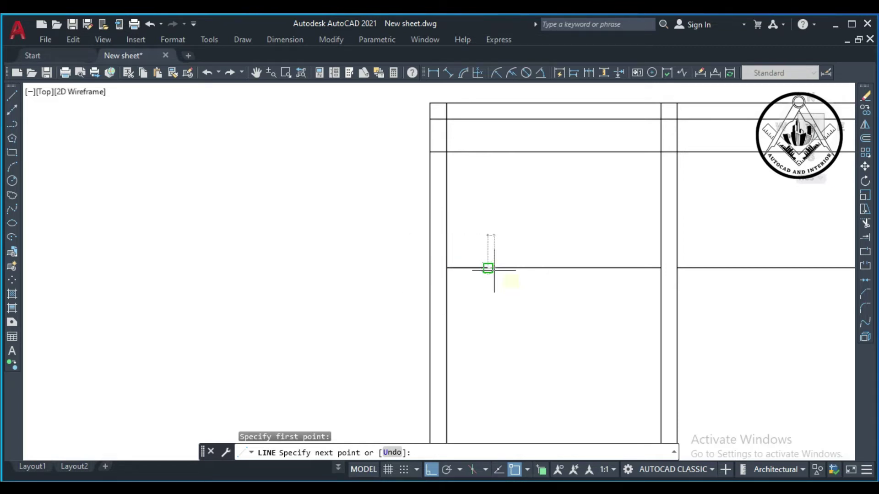
{"action": "key", "text": "Return"}
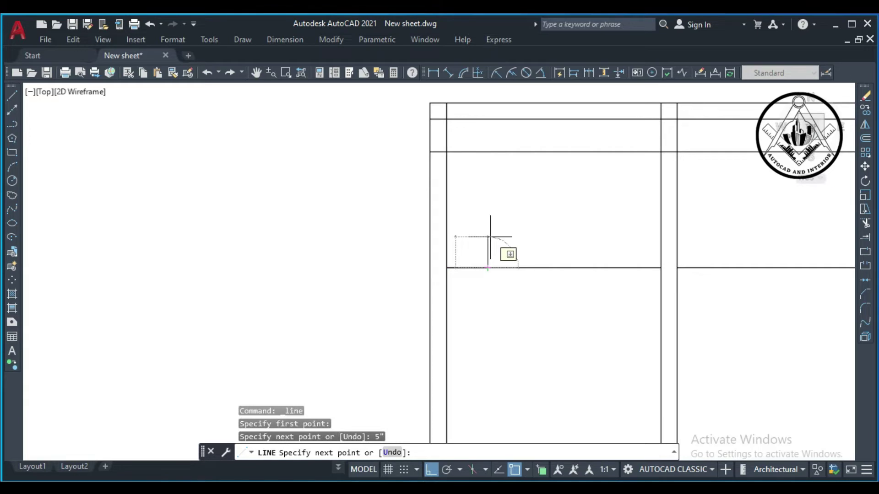
{"action": "left_click", "coordinate": [488, 237]}
{"action": "key", "text": "Escape"}
{"action": "type", "text": "C"}
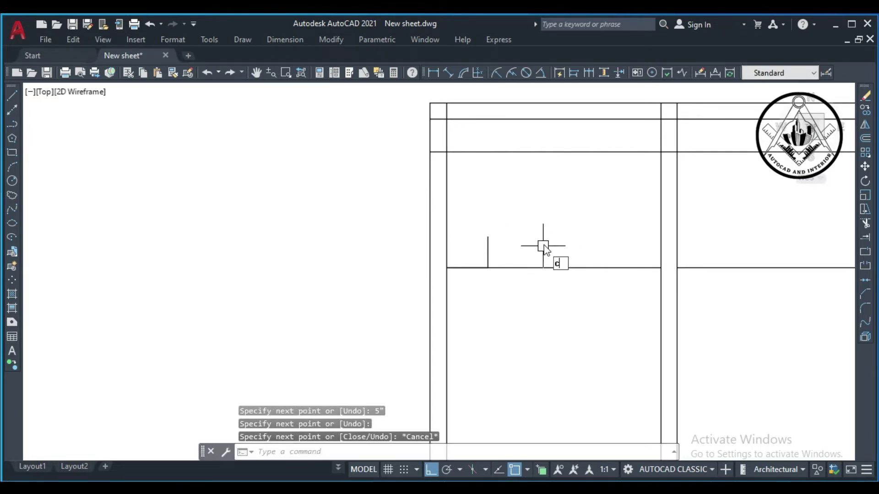
Select the short stub and rail line for copying, then cancel the operation.
{"action": "type", "text": "o"}
{"action": "key", "text": "Return"}
{"action": "left_click", "coordinate": [488, 254]}
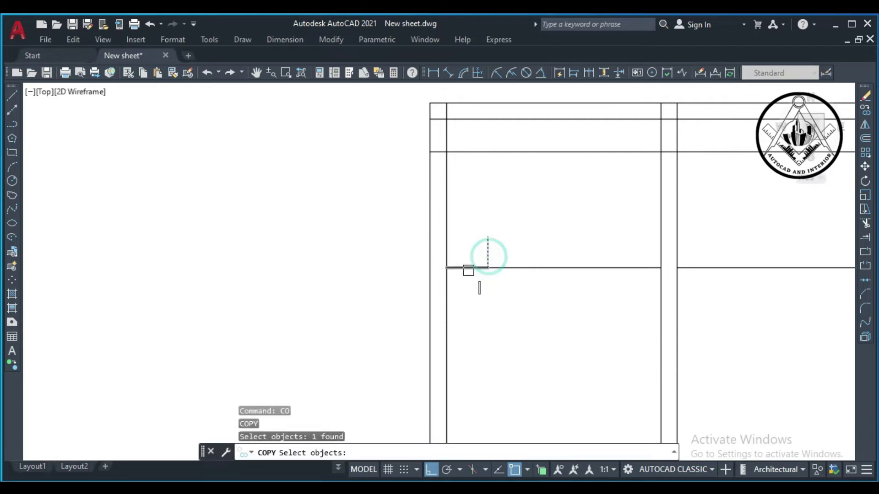
{"action": "left_click", "coordinate": [467, 269]}
{"action": "key", "text": "Return"}
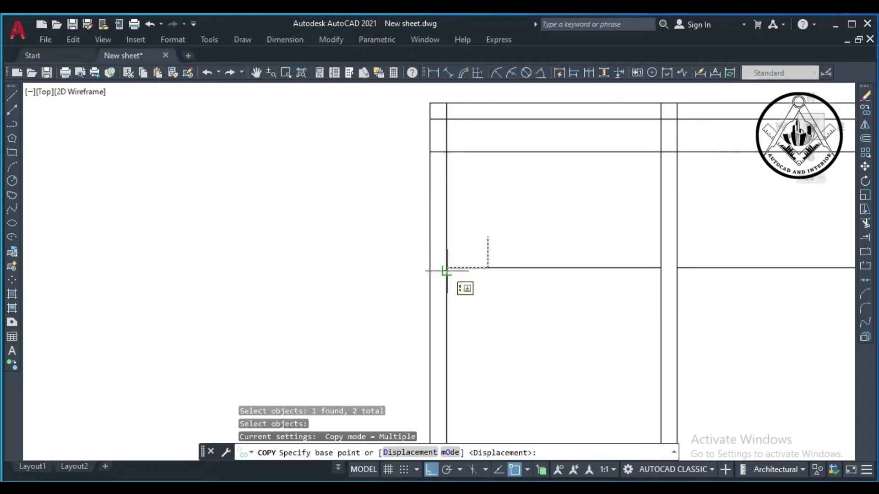
{"action": "left_click", "coordinate": [446, 268]}
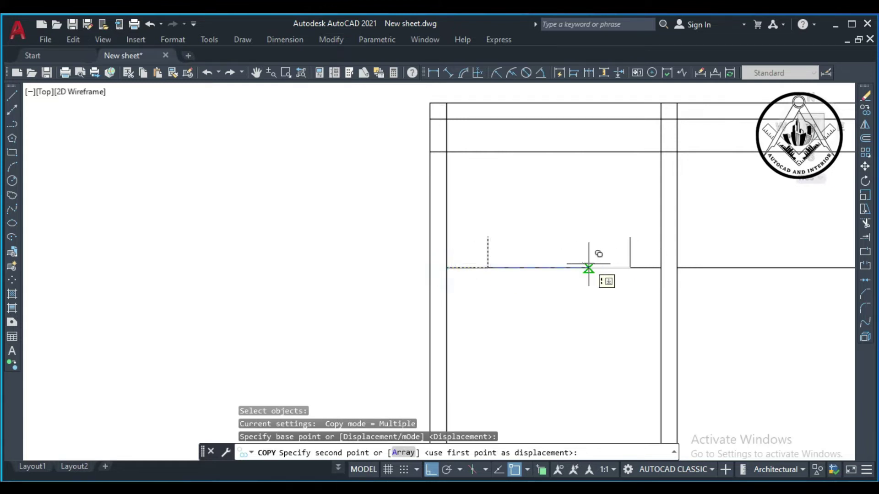
{"action": "key", "text": "Escape"}
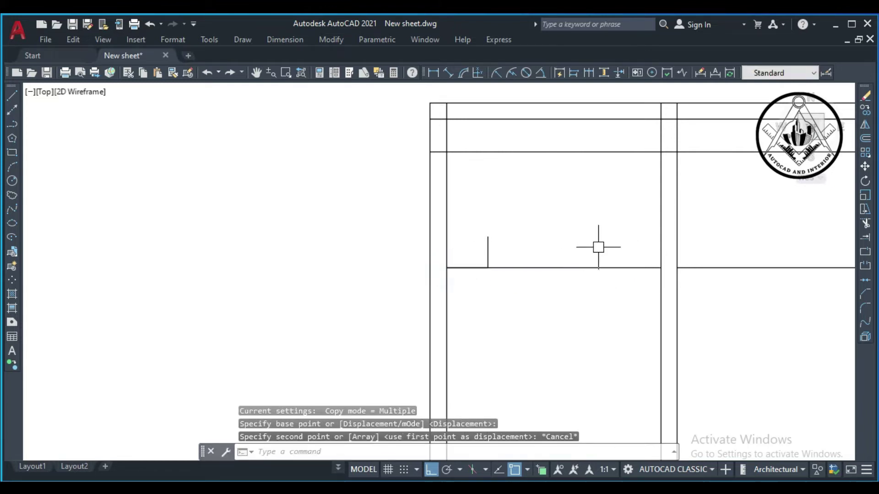
Draw a second 5-inch vertical post stub above the beam.
{"action": "left_click", "coordinate": [13, 97]}
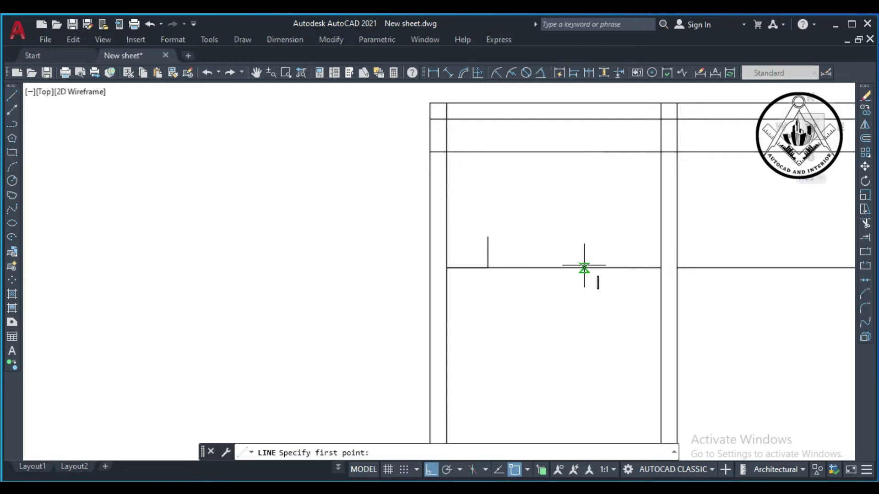
{"action": "scroll", "coordinate": [657, 270], "scroll_direction": "up", "scroll_amount": 2}
{"action": "left_click", "coordinate": [656, 270]}
{"action": "type", "text": "5'"}
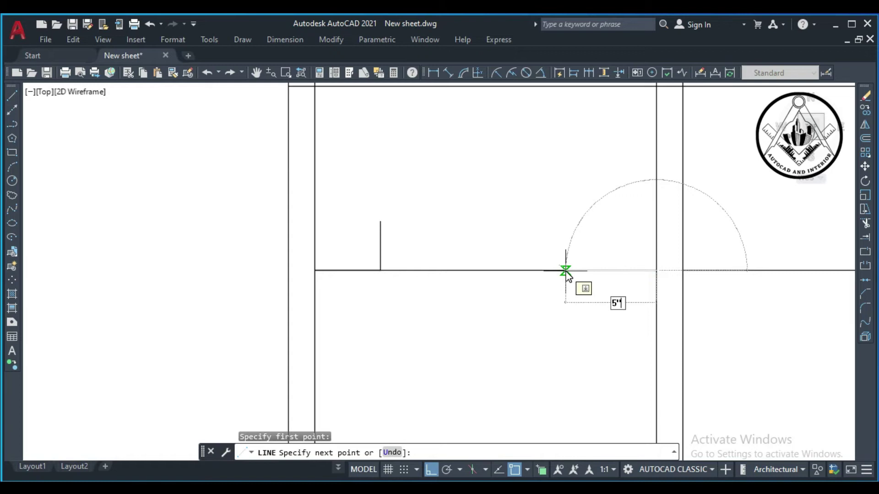
{"action": "key", "text": "Return"}
{"action": "left_click", "coordinate": [591, 220]}
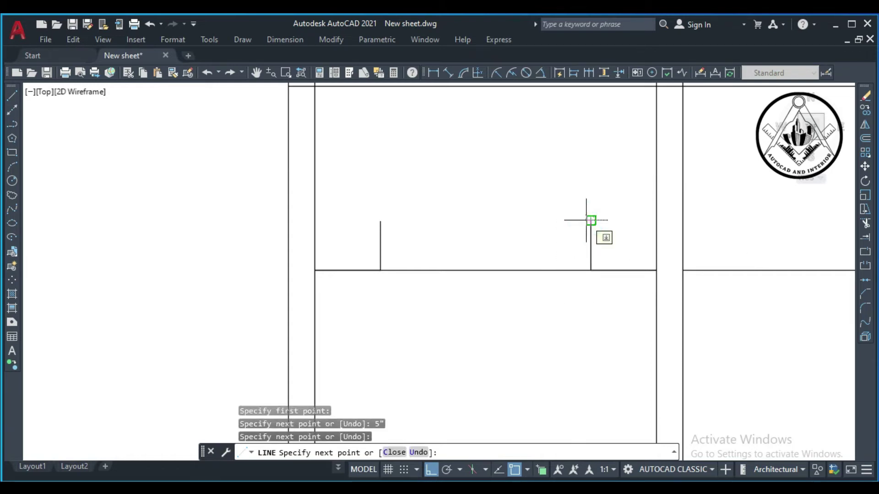
{"action": "key", "text": "Escape"}
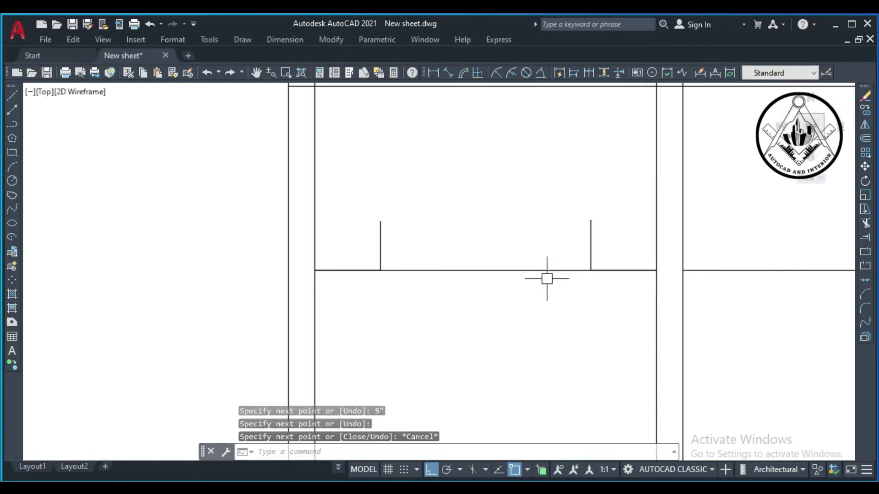
{"action": "scroll", "coordinate": [547, 278], "scroll_direction": "down", "scroll_amount": 2}
{"action": "scroll", "coordinate": [555, 220], "scroll_direction": "up", "scroll_amount": 2}
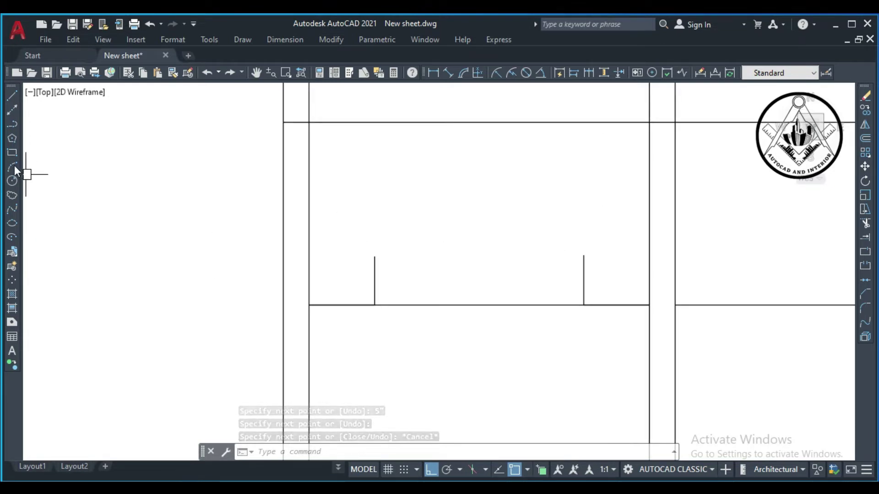
Draw a vertical centre guide from the beam midpoint up to the top rail.
{"action": "left_click", "coordinate": [13, 94]}
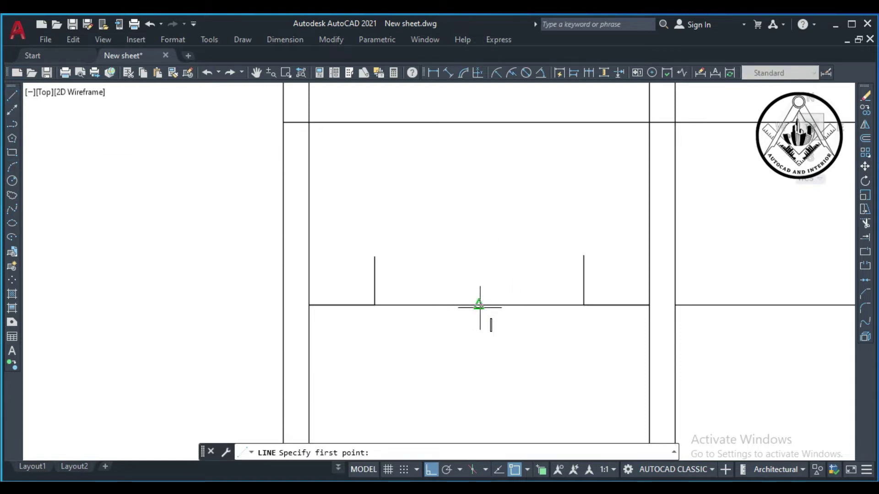
{"action": "left_click", "coordinate": [480, 307]}
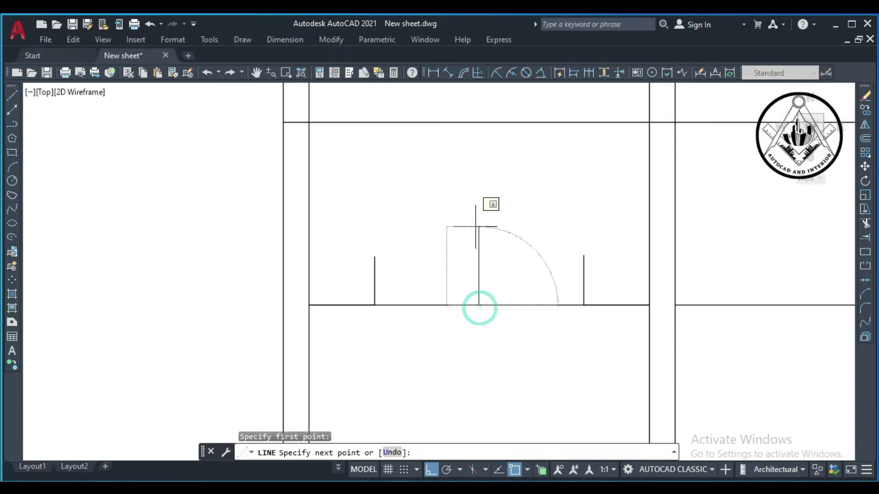
{"action": "left_click", "coordinate": [479, 122]}
{"action": "key", "text": "Return"}
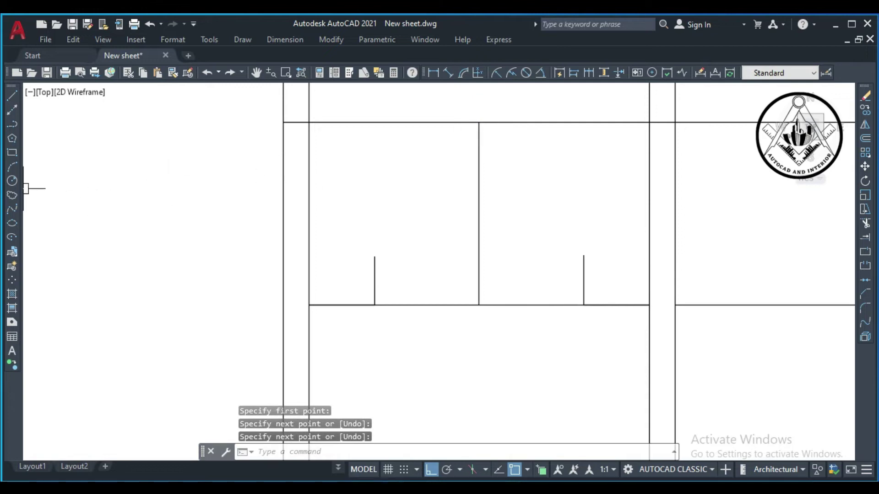
{"action": "left_click", "coordinate": [13, 167]}
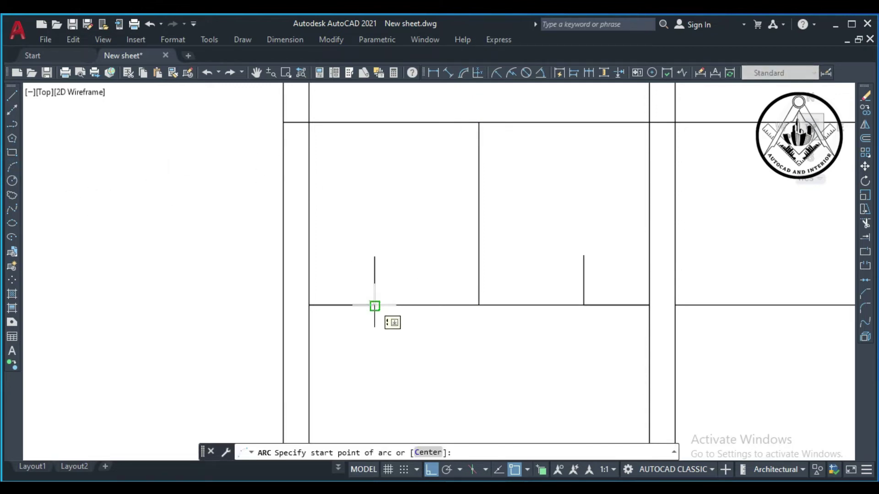
Draw a 3-point arc from the left stub top through the centre guide to the right stub.
{"action": "left_click", "coordinate": [375, 306]}
{"action": "scroll", "coordinate": [438, 264], "scroll_direction": "down", "scroll_amount": 3}
{"action": "scroll", "coordinate": [437, 241], "scroll_direction": "up", "scroll_amount": 2}
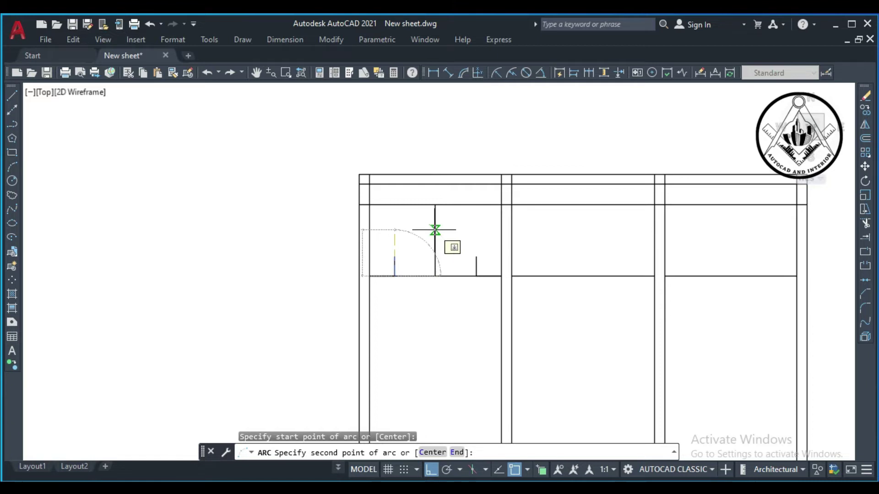
{"action": "left_click", "coordinate": [435, 230]}
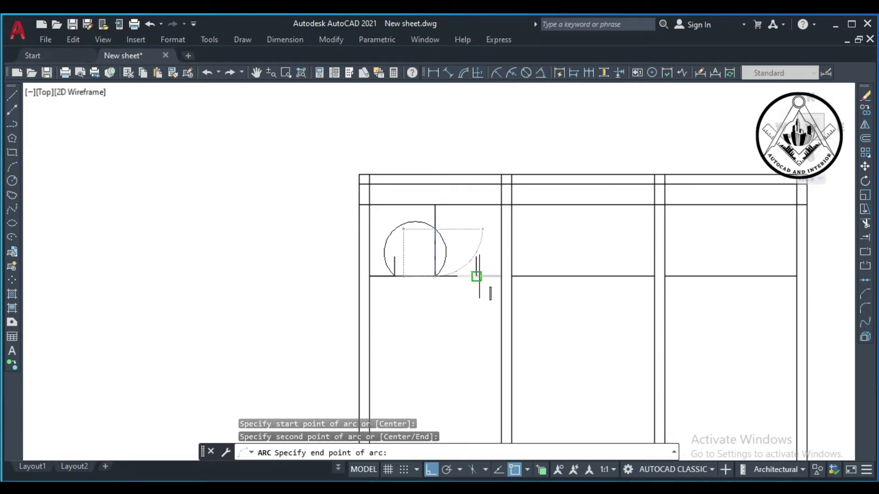
{"action": "scroll", "coordinate": [476, 276], "scroll_direction": "up", "scroll_amount": 2}
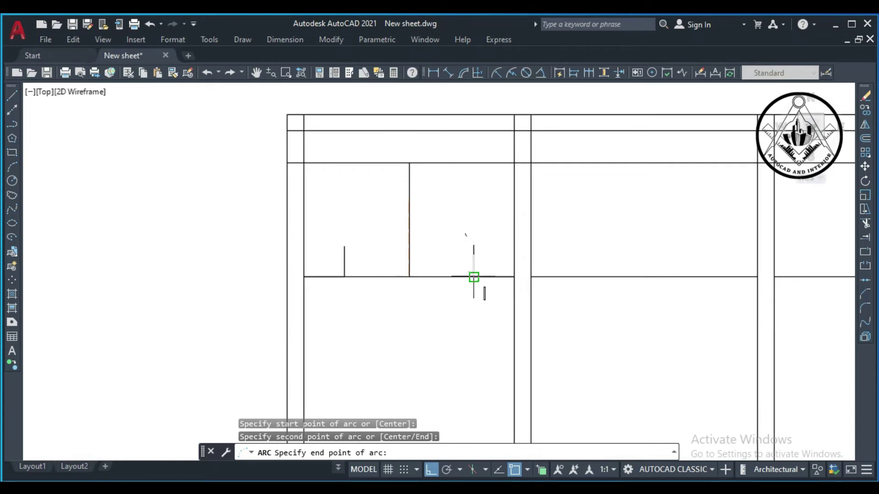
{"action": "left_click", "coordinate": [473, 277]}
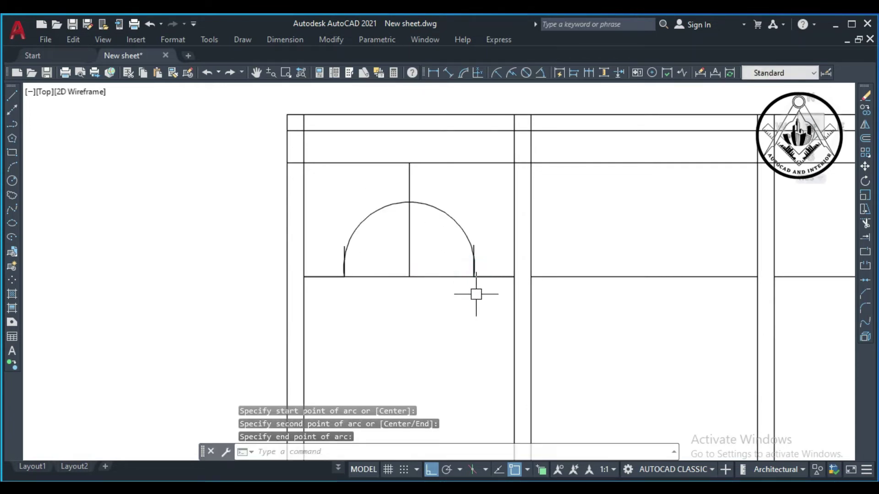
{"action": "scroll", "coordinate": [474, 294], "scroll_direction": "down", "scroll_amount": 2}
{"action": "key", "text": "Escape"}
{"action": "scroll", "coordinate": [465, 306], "scroll_direction": "up", "scroll_amount": 4}
{"action": "scroll", "coordinate": [477, 271], "scroll_direction": "up", "scroll_amount": 2}
Erase both post stubs and the centre guide, then trim the beam piece under the arch.
{"action": "left_click", "coordinate": [480, 187]}
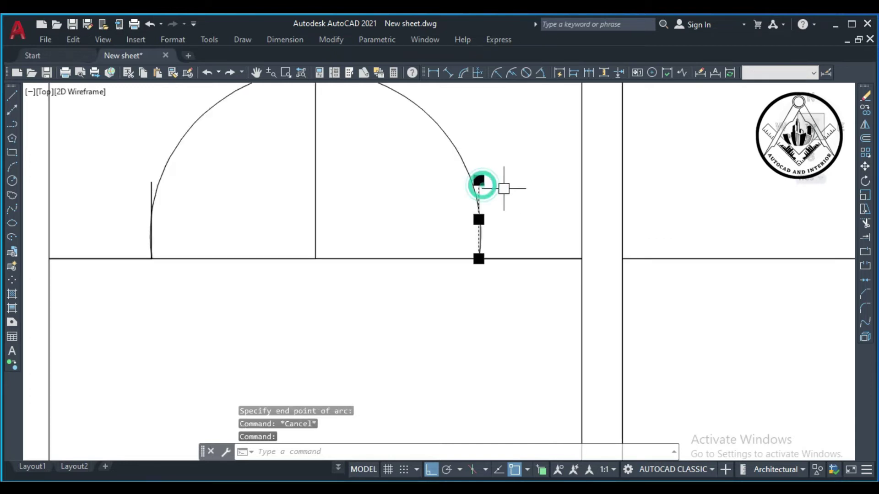
{"action": "scroll", "coordinate": [498, 188], "scroll_direction": "down", "scroll_amount": 4}
{"action": "scroll", "coordinate": [366, 189], "scroll_direction": "up", "scroll_amount": 5}
{"action": "left_click", "coordinate": [346, 204]}
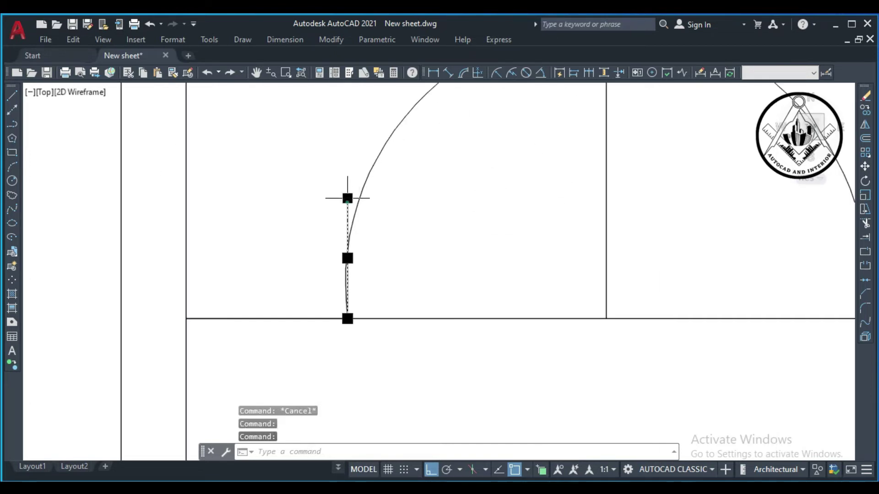
{"action": "scroll", "coordinate": [390, 243], "scroll_direction": "down", "scroll_amount": 3}
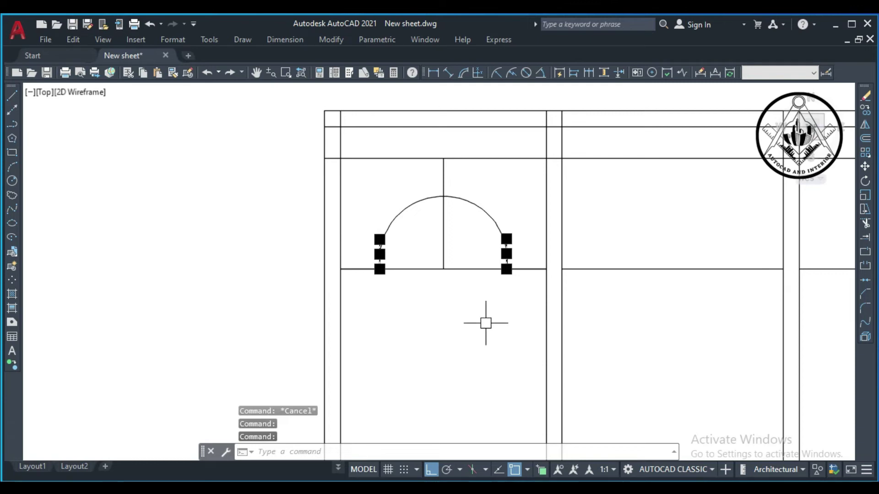
{"action": "key", "text": "Delete"}
{"action": "left_click", "coordinate": [443, 233]}
{"action": "key", "text": "Delete"}
{"action": "type", "text": "tr"}
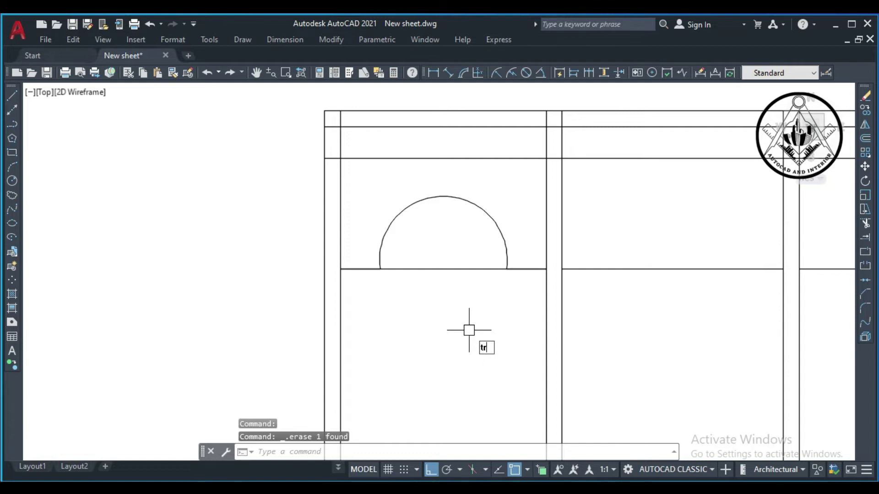
{"action": "key", "text": "Return"}
{"action": "left_click", "coordinate": [449, 269]}
End trimming and erase the leftover beam segment so both side arches match.
{"action": "scroll", "coordinate": [451, 293], "scroll_direction": "down", "scroll_amount": 4}
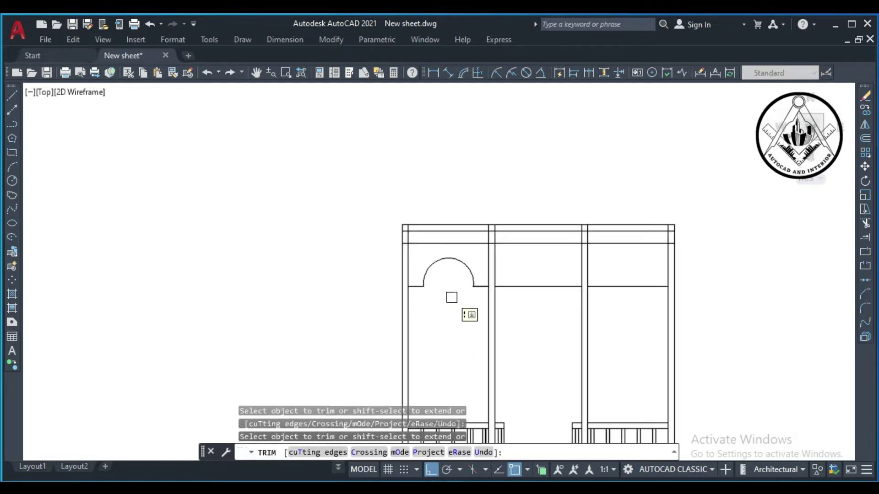
{"action": "key", "text": "Escape"}
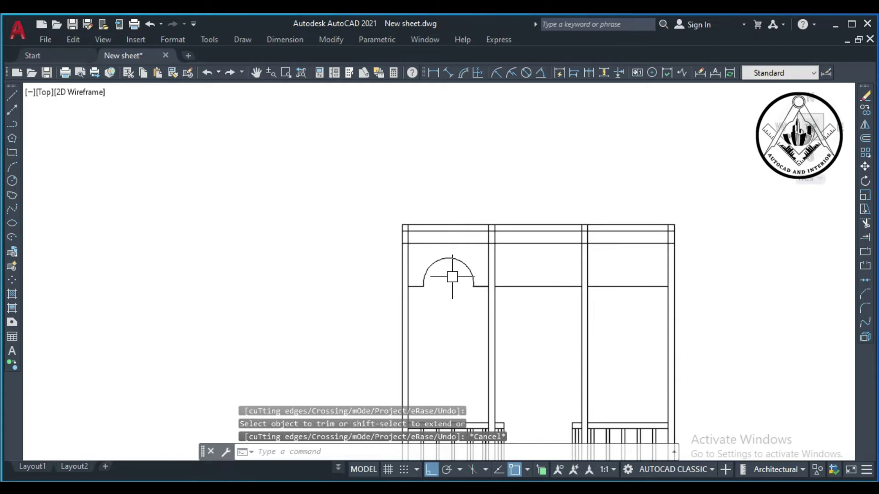
{"action": "scroll", "coordinate": [452, 275], "scroll_direction": "up", "scroll_amount": 2}
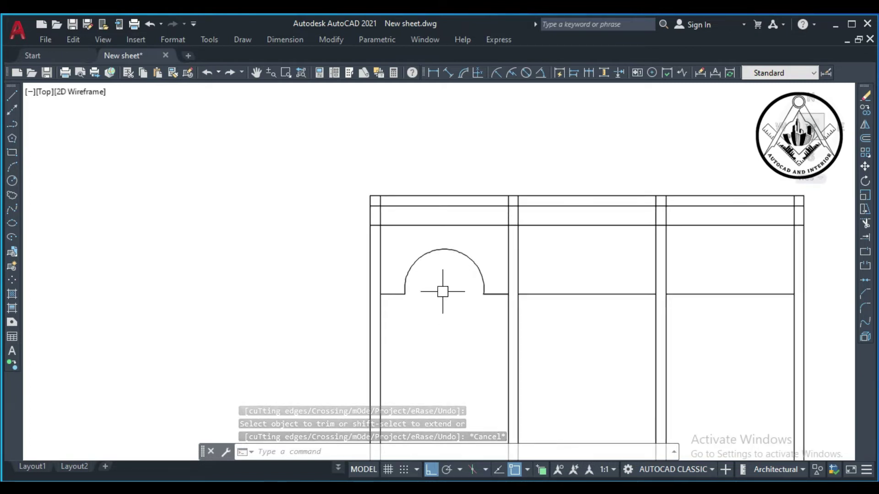
{"action": "scroll", "coordinate": [442, 294], "scroll_direction": "up", "scroll_amount": 2}
{"action": "left_click", "coordinate": [373, 297]}
{"action": "key", "text": "Delete"}
{"action": "scroll", "coordinate": [330, 219], "scroll_direction": "down", "scroll_amount": 1}
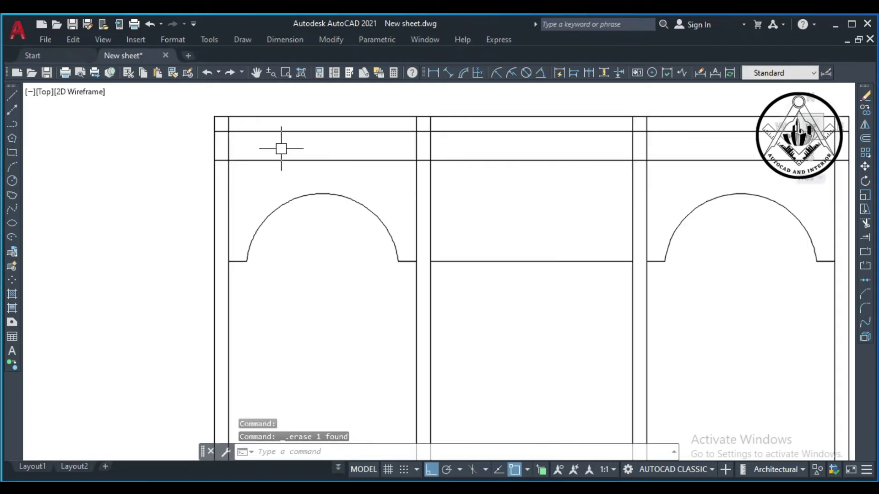
{"action": "left_click", "coordinate": [12, 95]}
Draw a 6-inch stub at the middle column junction, then erase it as misplaced.
{"action": "scroll", "coordinate": [442, 259], "scroll_direction": "up", "scroll_amount": 2}
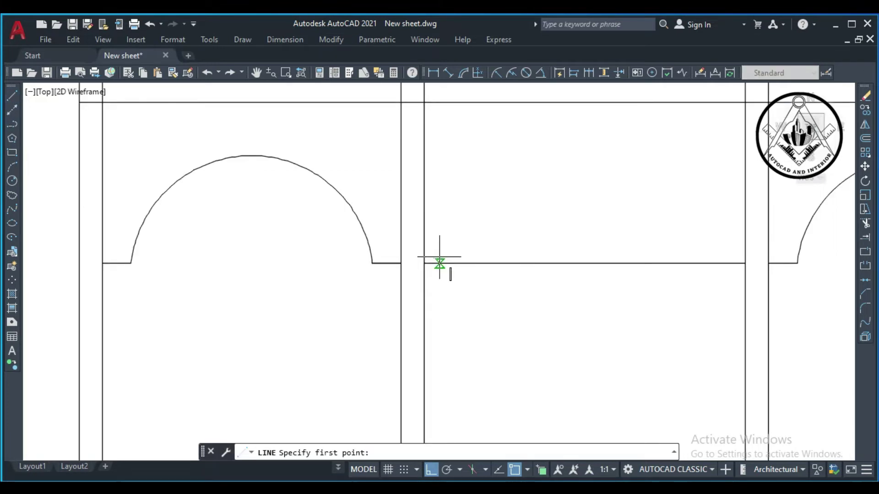
{"action": "left_click", "coordinate": [424, 263]}
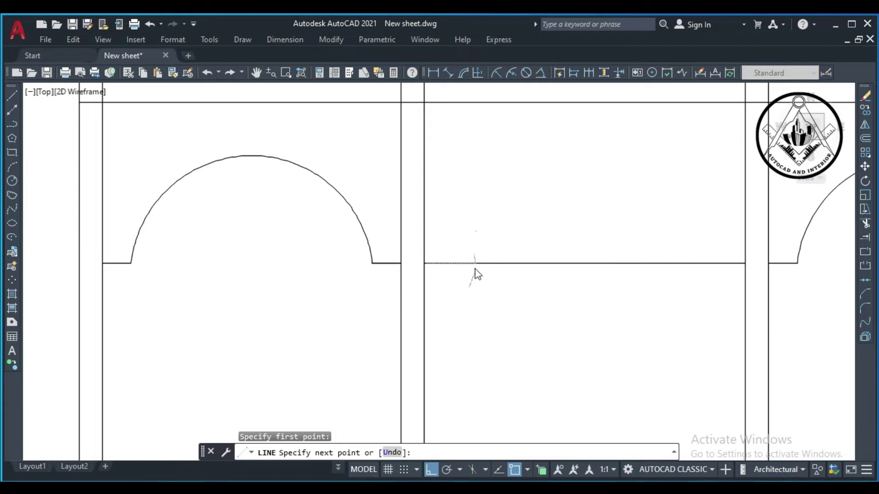
{"action": "key", "text": "Return"}
{"action": "scroll", "coordinate": [462, 205], "scroll_direction": "down", "scroll_amount": 1}
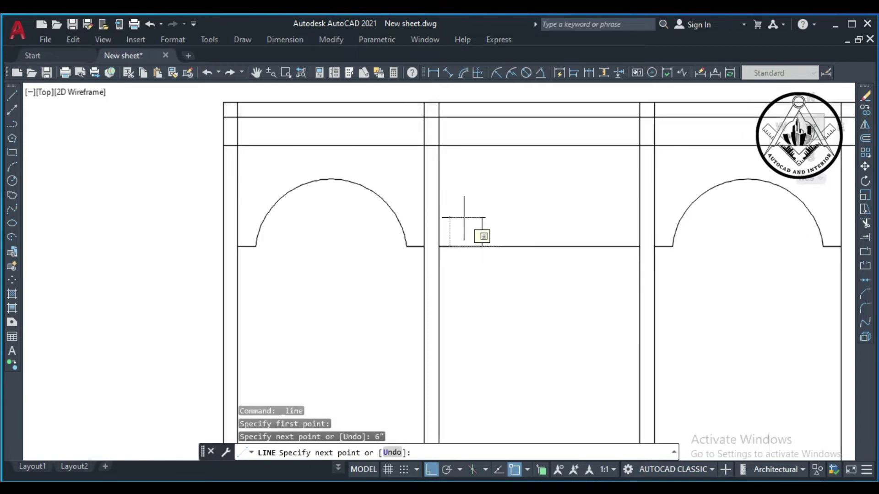
{"action": "scroll", "coordinate": [463, 207], "scroll_direction": "down", "scroll_amount": 2}
{"action": "left_click", "coordinate": [479, 210]}
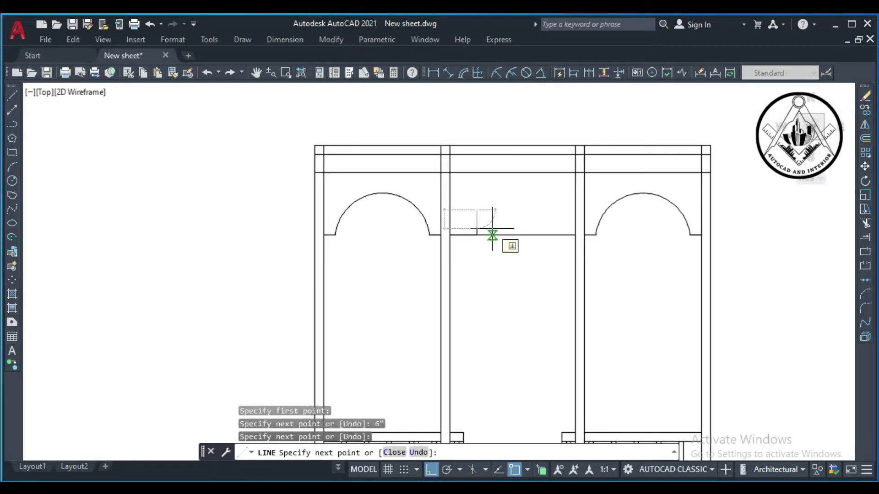
{"action": "key", "text": "Escape"}
{"action": "scroll", "coordinate": [497, 215], "scroll_direction": "up", "scroll_amount": 1}
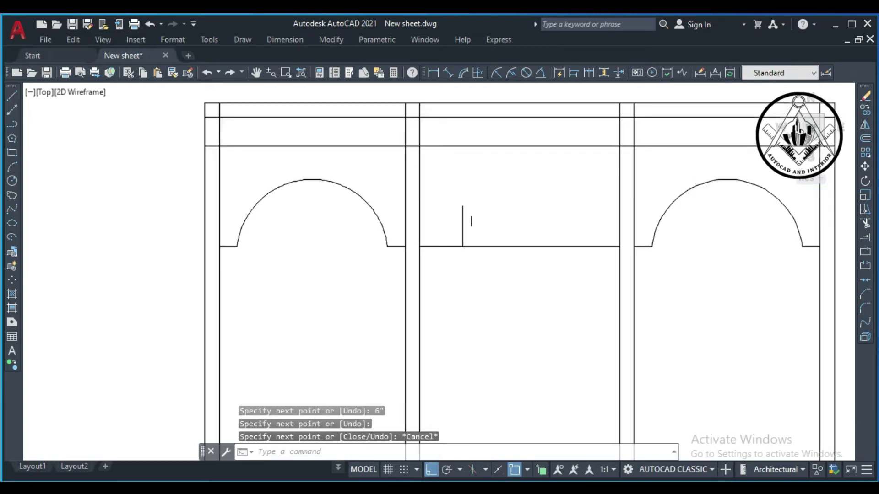
{"action": "left_click", "coordinate": [462, 222]}
{"action": "key", "text": "Delete"}
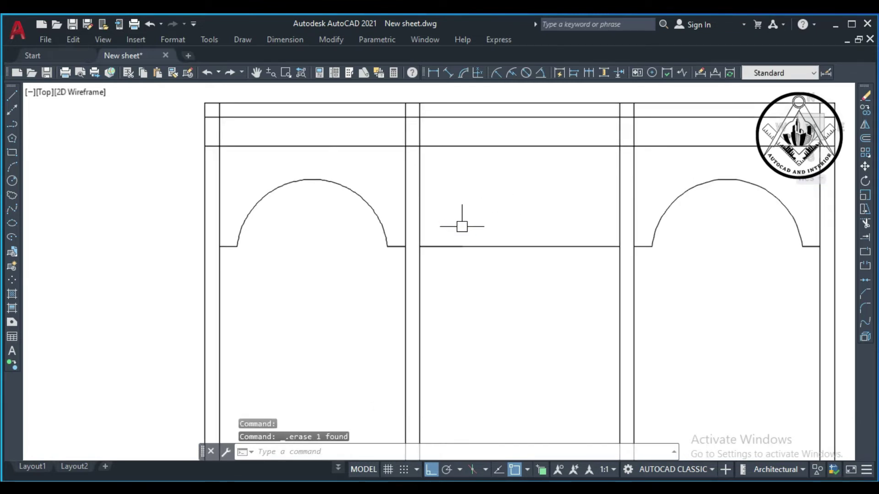
{"action": "left_click", "coordinate": [450, 247]}
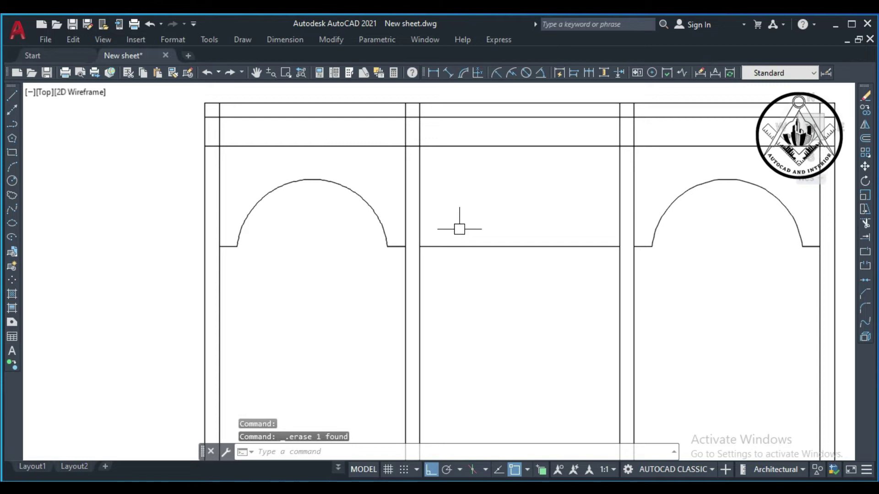
Draw a 7-inch vertical stub at the middle bay's left junction.
{"action": "left_click", "coordinate": [12, 95]}
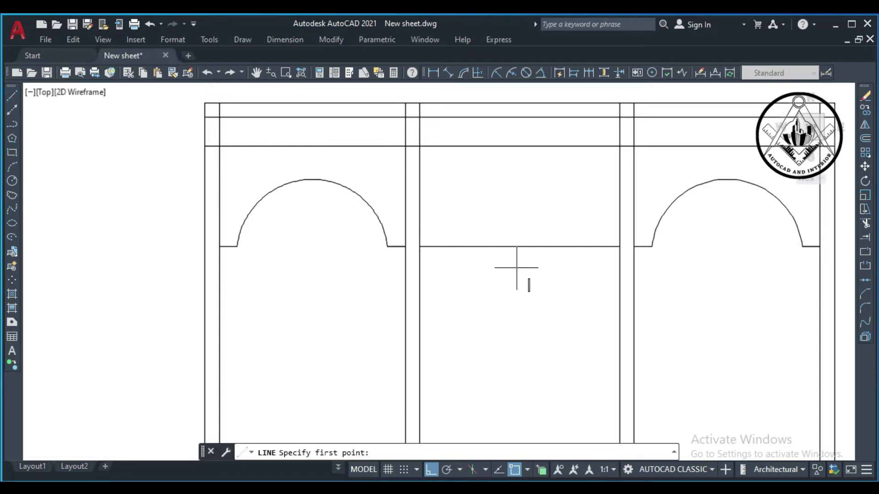
{"action": "left_click", "coordinate": [420, 247]}
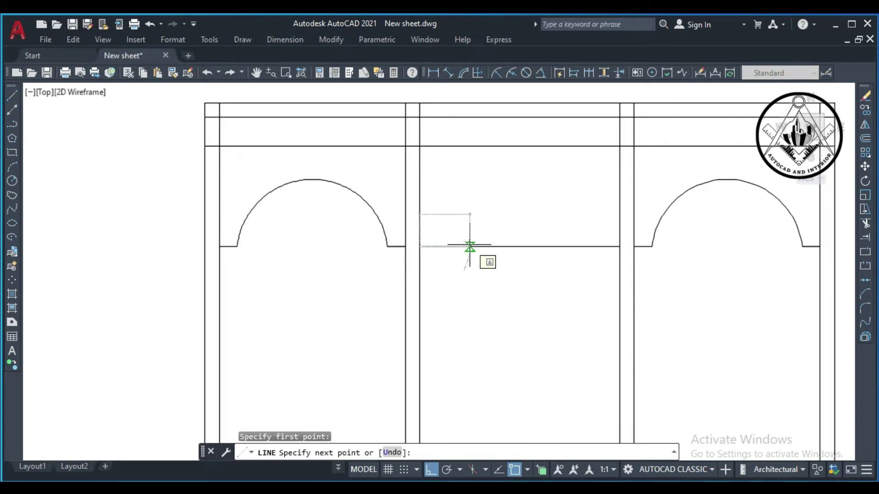
{"action": "type", "text": "7\""}
{"action": "key", "text": "Return"}
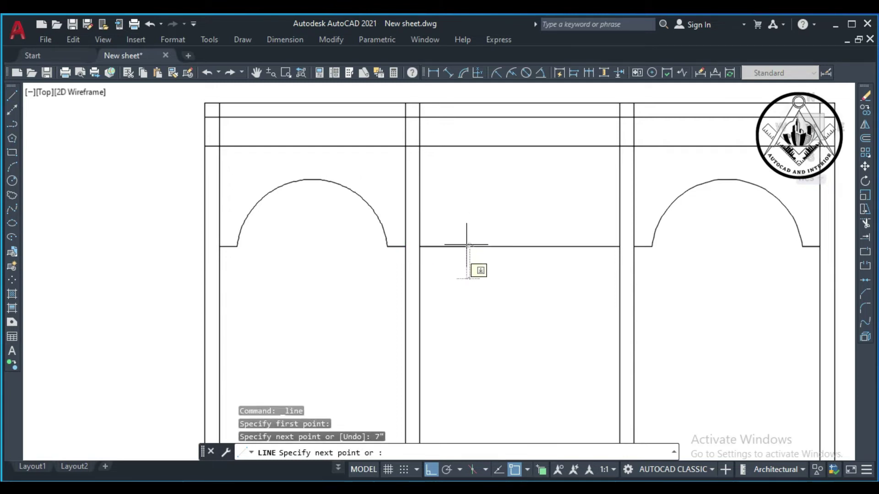
{"action": "left_click", "coordinate": [477, 208]}
{"action": "key", "text": "Escape"}
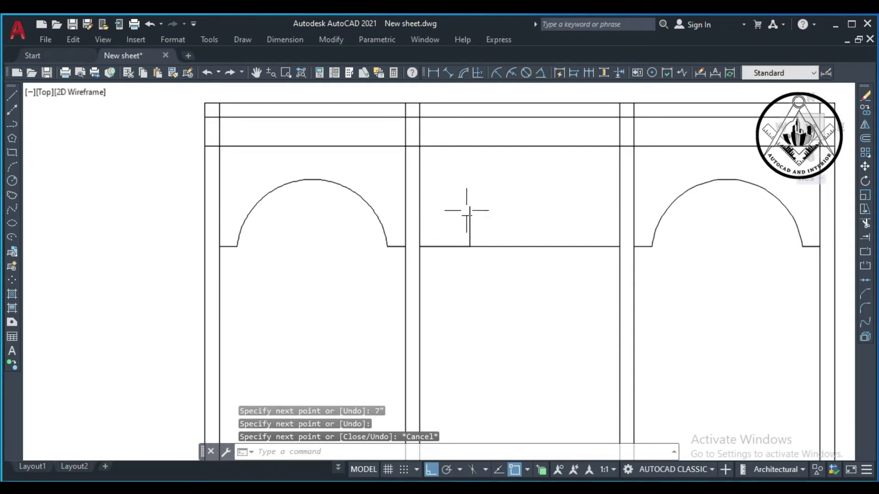
Draw a 3-inch line from the bay corner, then erase the two misplaced lines.
{"action": "left_click", "coordinate": [12, 97]}
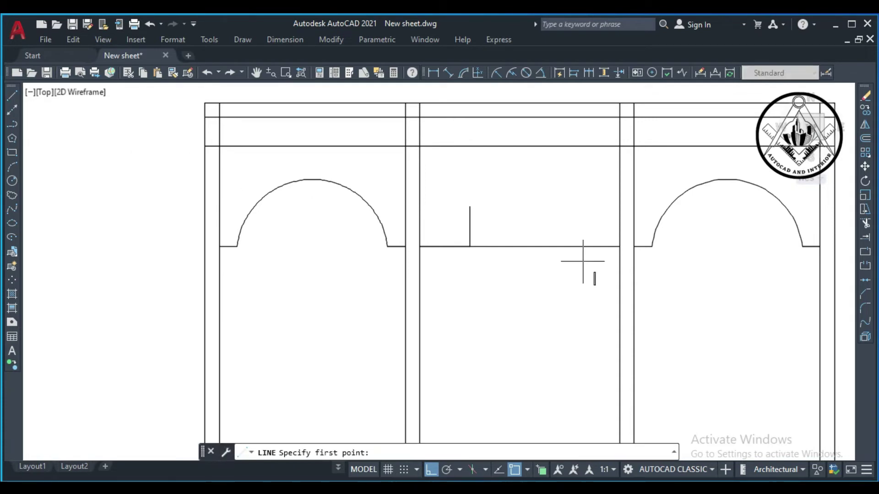
{"action": "left_click", "coordinate": [619, 247]}
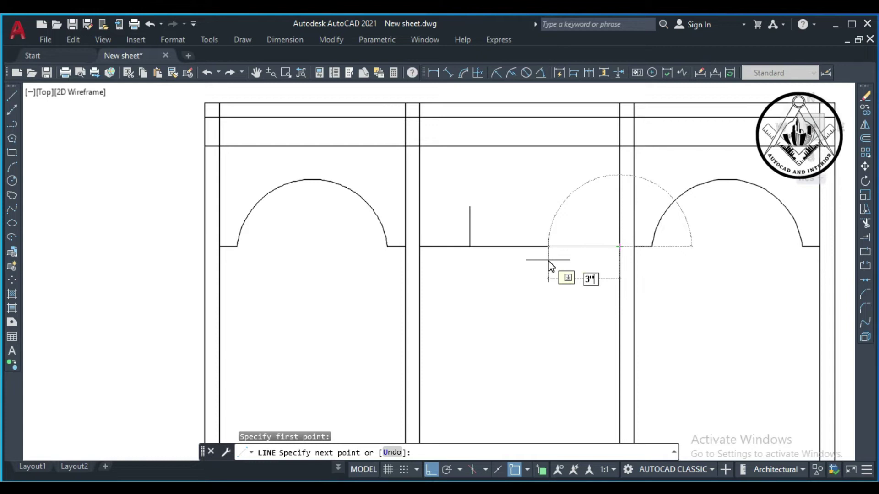
{"action": "key", "text": "Return"}
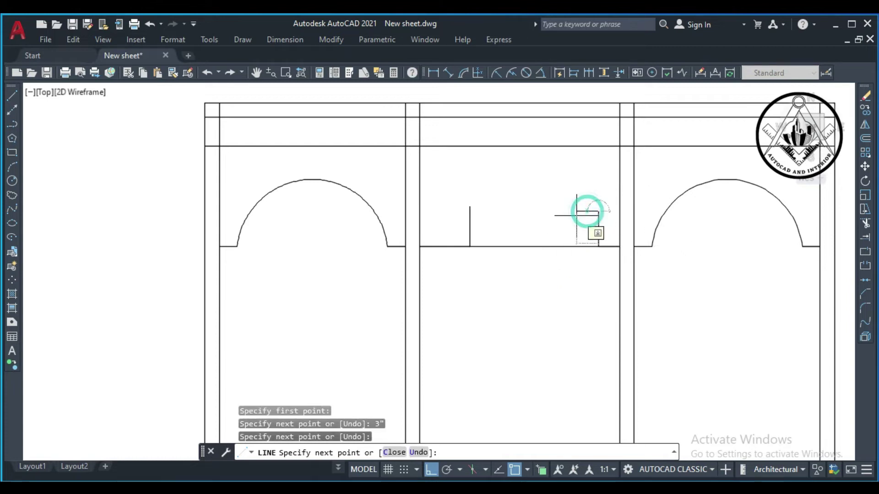
{"action": "scroll", "coordinate": [587, 211], "scroll_direction": "down", "scroll_amount": 1}
{"action": "key", "text": "Escape"}
{"action": "scroll", "coordinate": [504, 229], "scroll_direction": "up", "scroll_amount": 1}
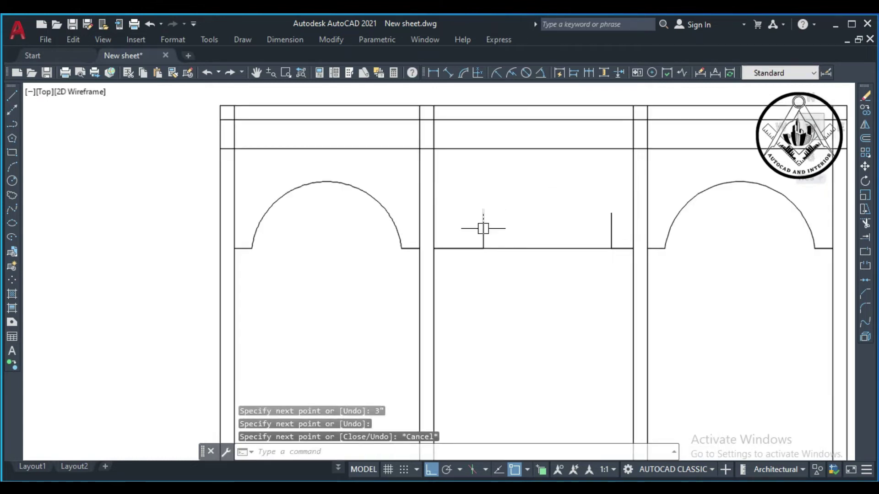
{"action": "left_click", "coordinate": [483, 228]}
{"action": "left_click", "coordinate": [466, 248]}
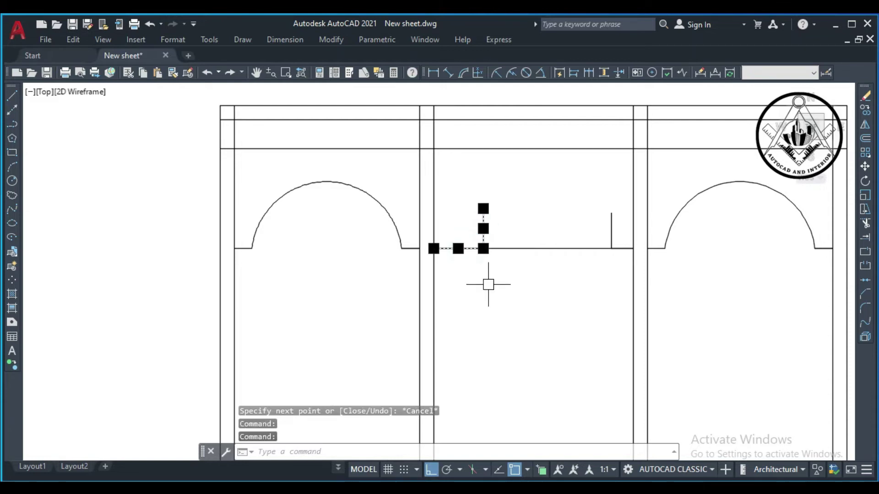
{"action": "key", "text": "Delete"}
Draw a 3-inch vertical guide line at the middle bay's column corner.
{"action": "left_click", "coordinate": [12, 96]}
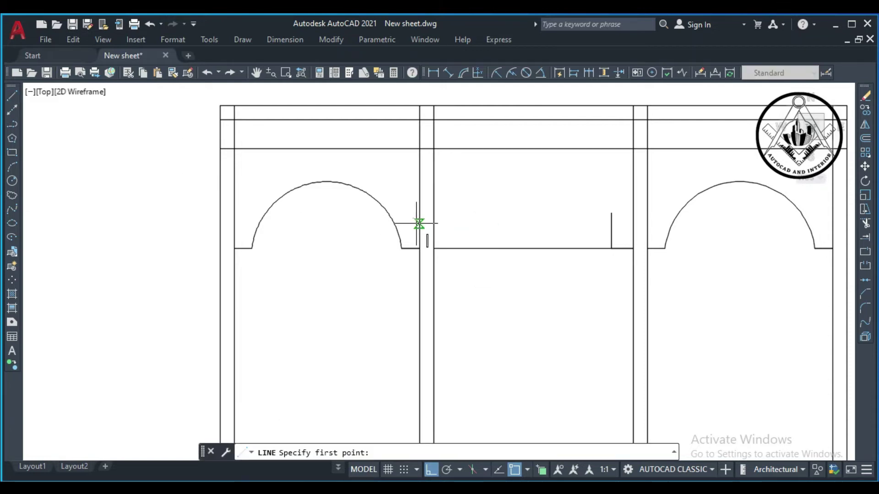
{"action": "left_click", "coordinate": [434, 249]}
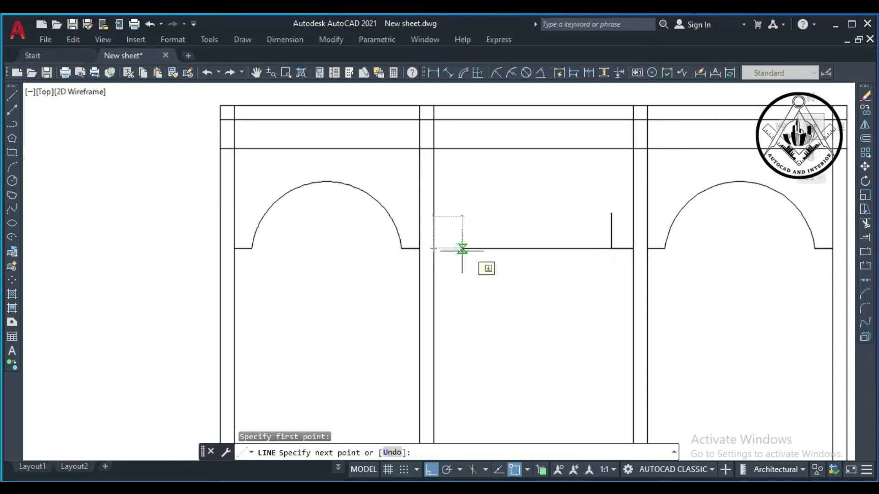
{"action": "type", "text": "3'"}
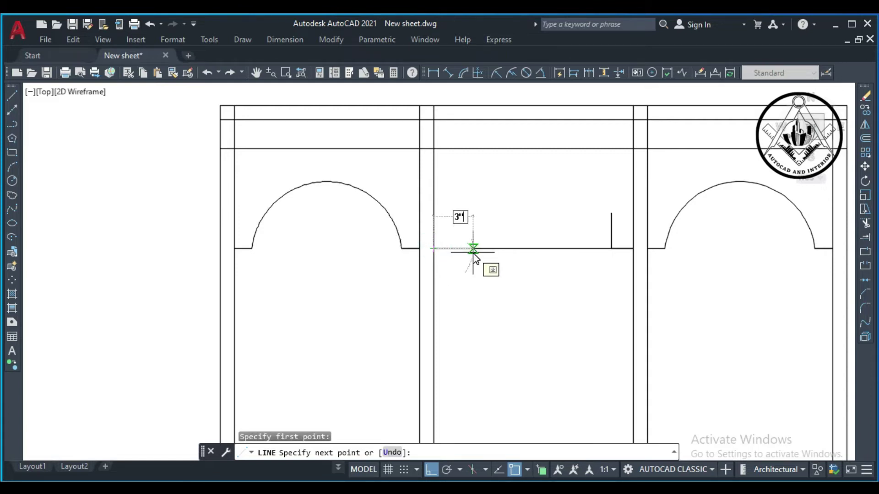
{"action": "key", "text": "Return"}
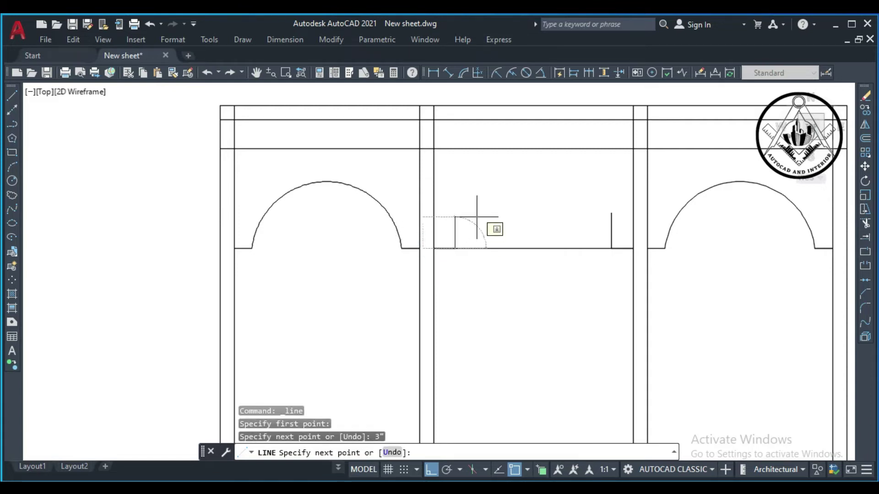
{"action": "left_click", "coordinate": [476, 208]}
{"action": "key", "text": "Escape"}
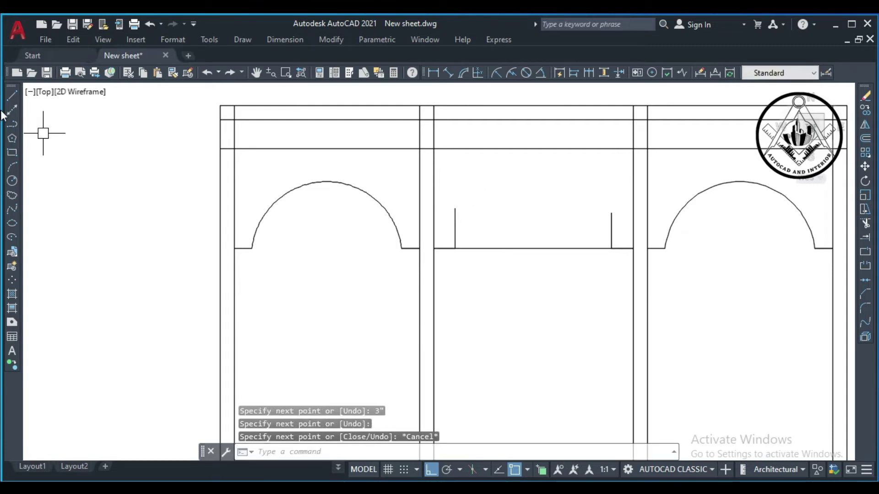
Cancel an accidental arc and draw a centre line from the bay midpoint to the top beam.
{"action": "left_click", "coordinate": [12, 168]}
{"action": "key", "text": "Escape"}
{"action": "left_click", "coordinate": [12, 95]}
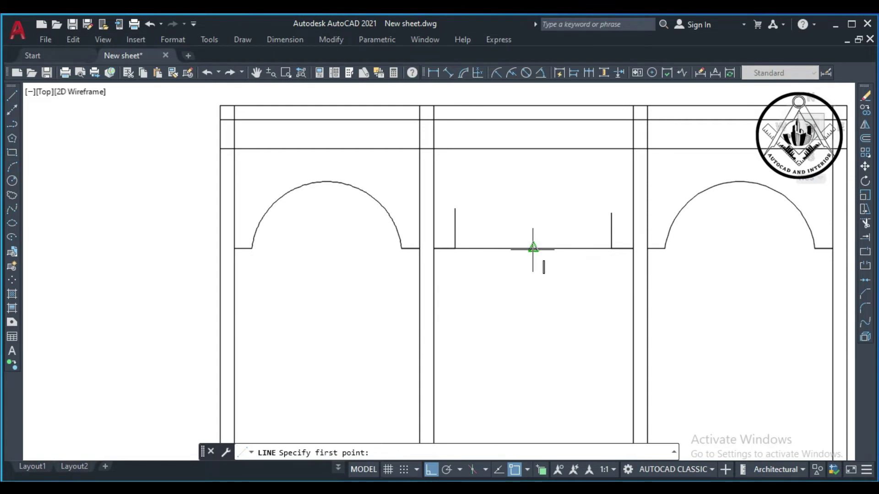
{"action": "left_click", "coordinate": [532, 250]}
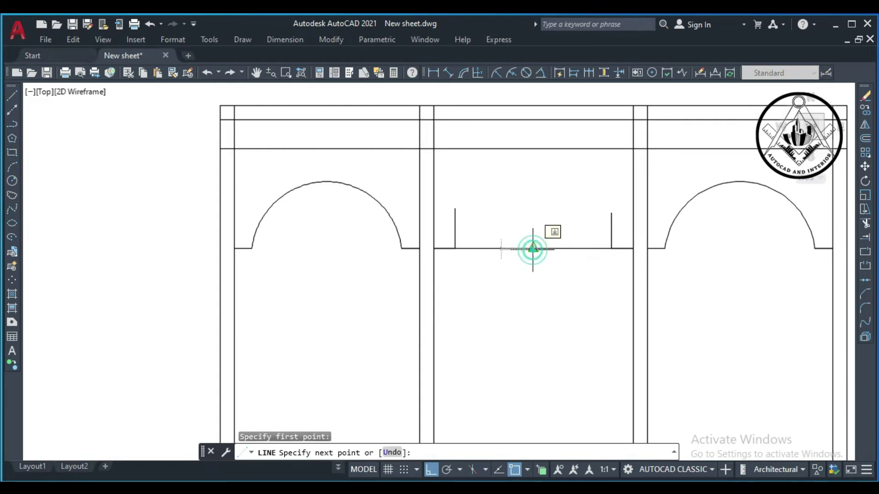
{"action": "left_click", "coordinate": [533, 147]}
{"action": "key", "text": "Escape"}
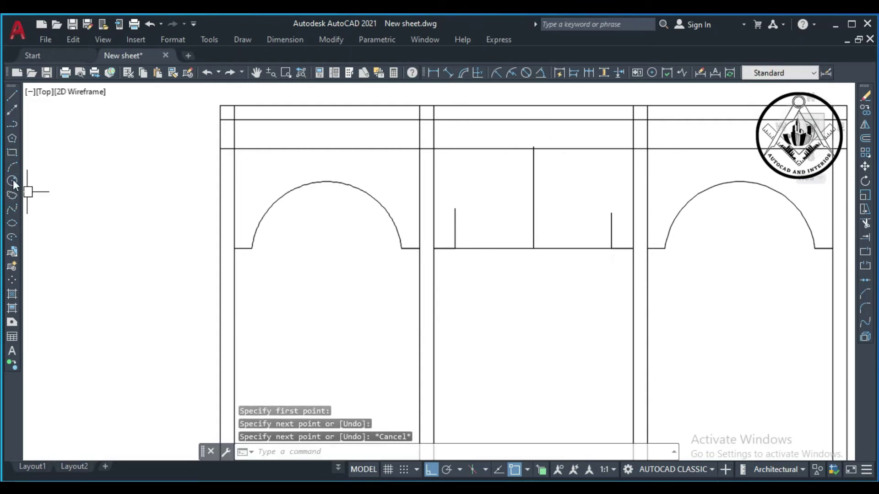
Attempt a 3-point arc across the middle bay's guide bases, then cancel the failed try.
{"action": "left_click", "coordinate": [13, 167]}
{"action": "scroll", "coordinate": [489, 242], "scroll_direction": "up", "scroll_amount": 2}
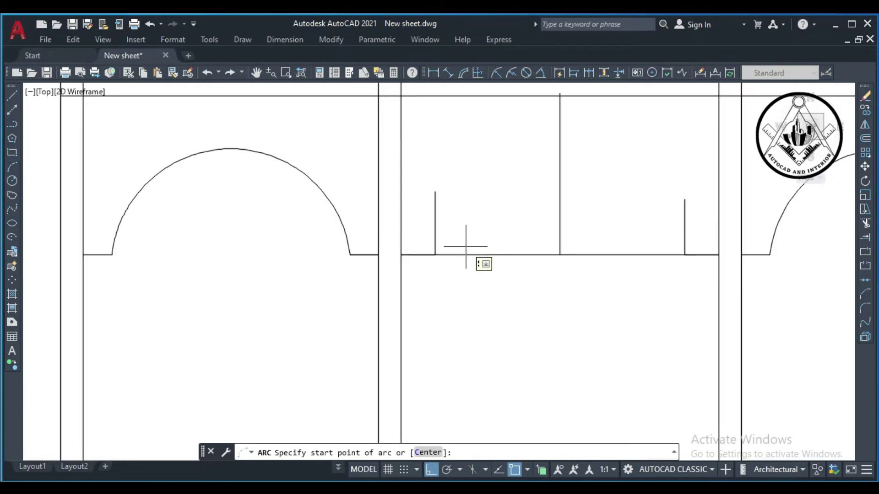
{"action": "left_click", "coordinate": [435, 255]}
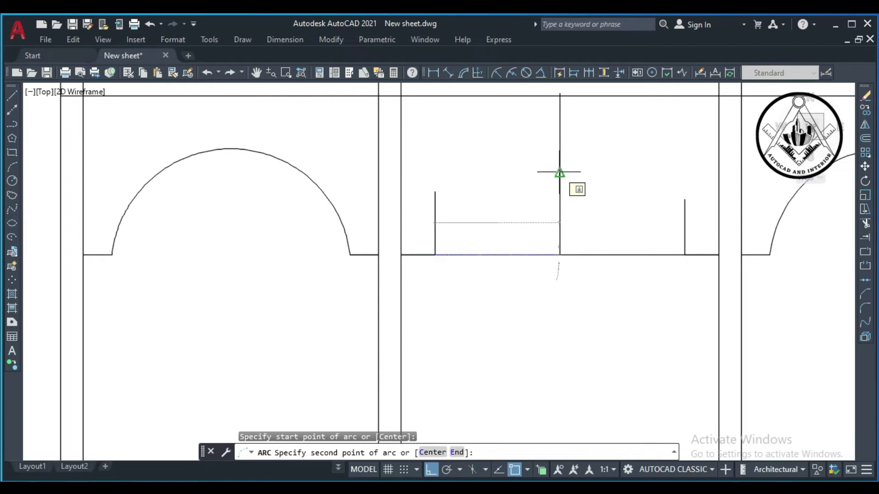
{"action": "left_click", "coordinate": [559, 173]}
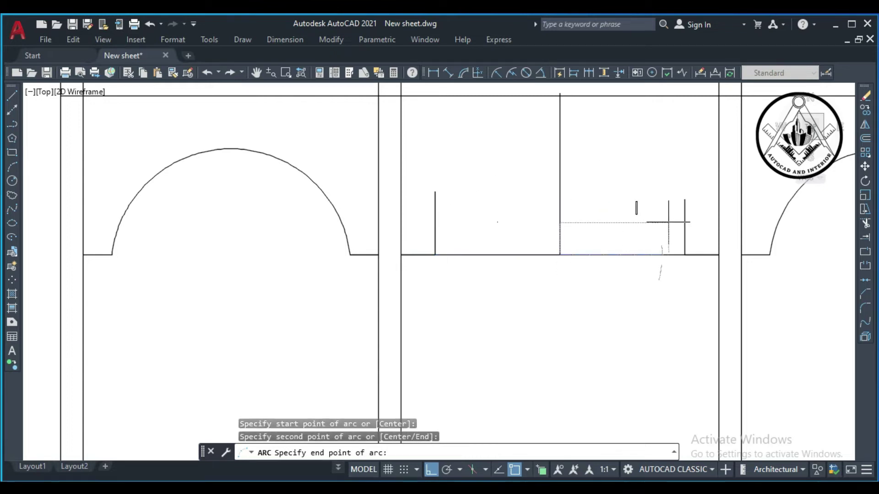
{"action": "left_click", "coordinate": [685, 255]}
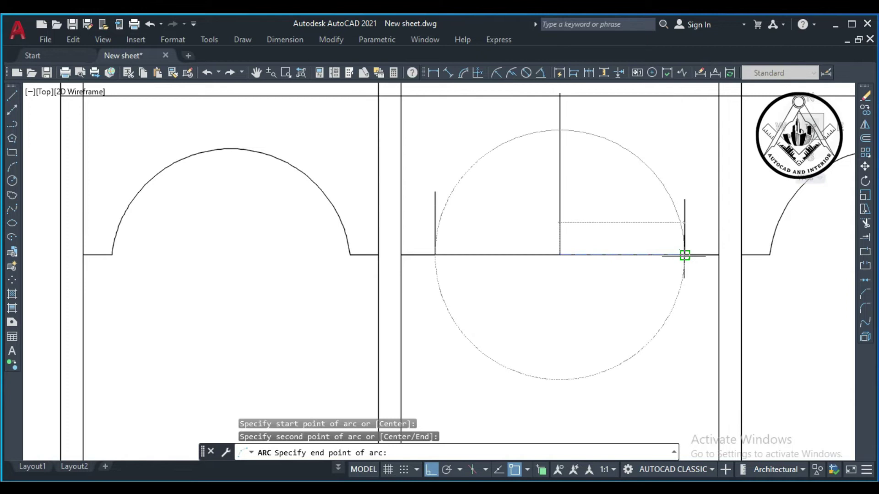
{"action": "left_click", "coordinate": [686, 255]}
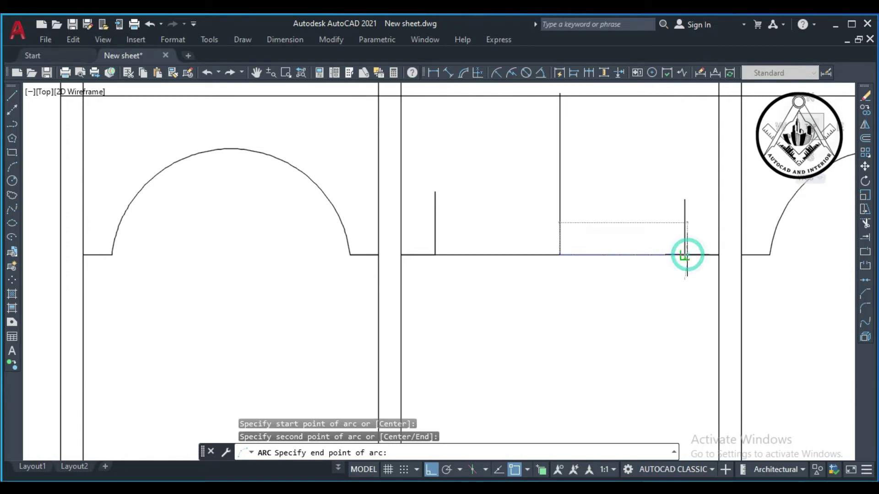
{"action": "key", "text": "Return"}
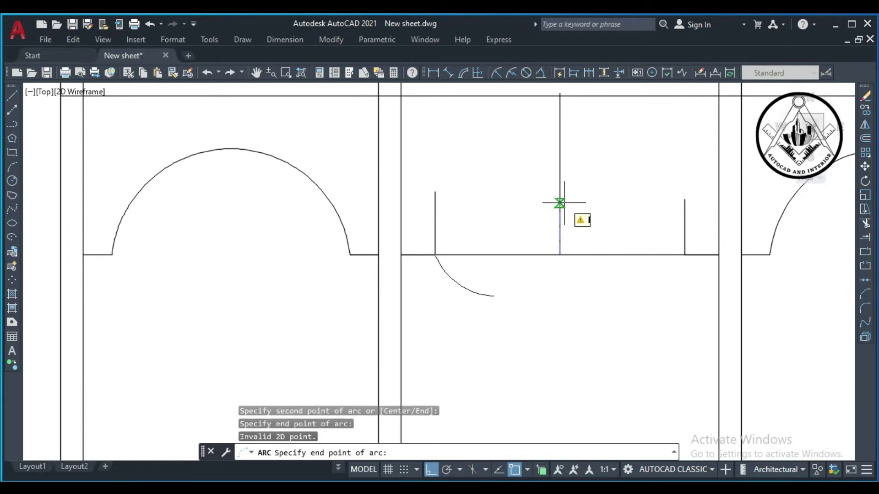
{"action": "key", "text": "Escape"}
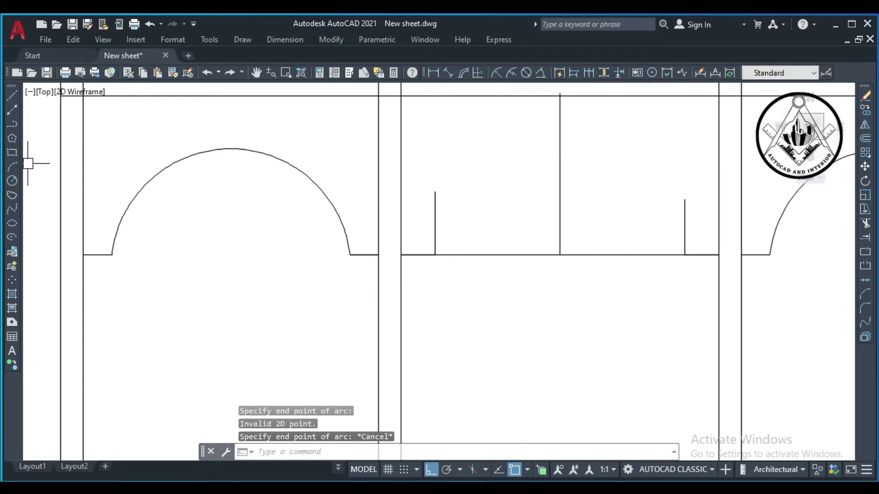
Draw the 3-point arc from the left guide base through the centre line to the right base.
{"action": "left_click", "coordinate": [13, 169]}
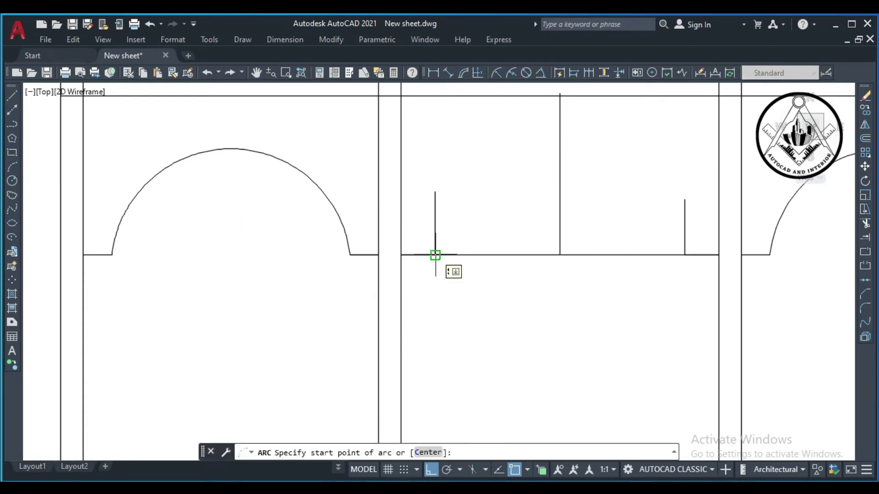
{"action": "left_click", "coordinate": [435, 254]}
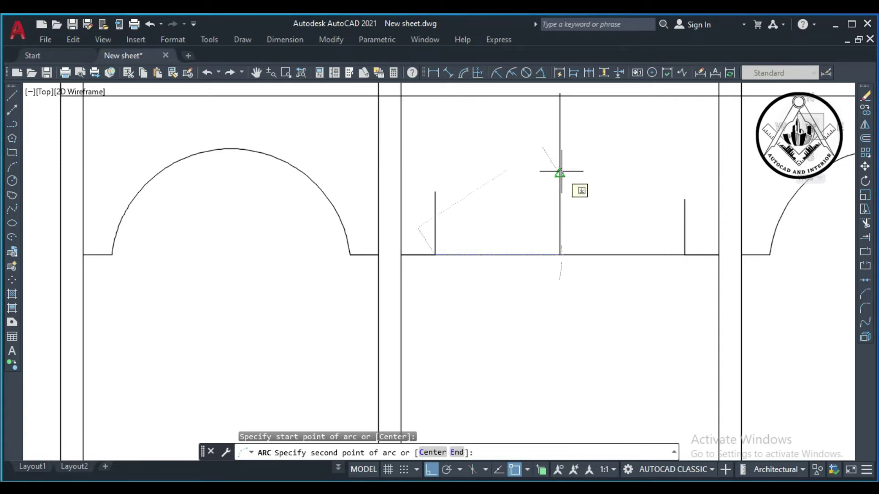
{"action": "left_click", "coordinate": [560, 173]}
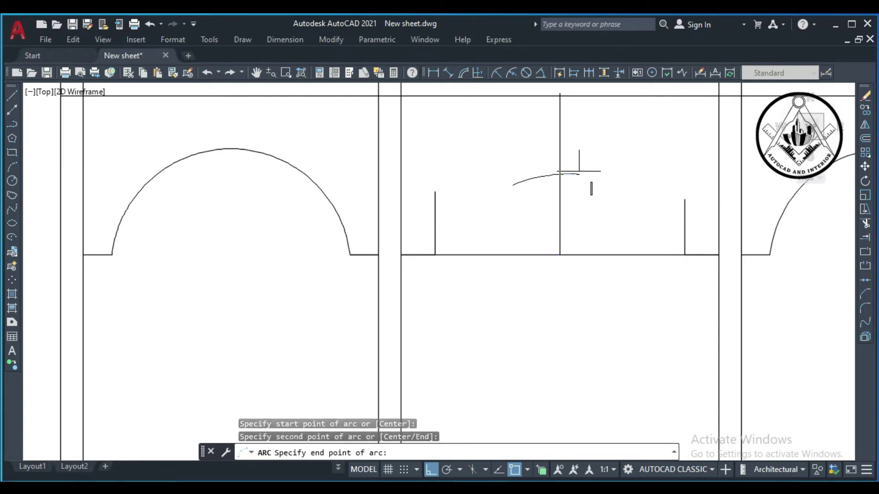
{"action": "left_click", "coordinate": [682, 252]}
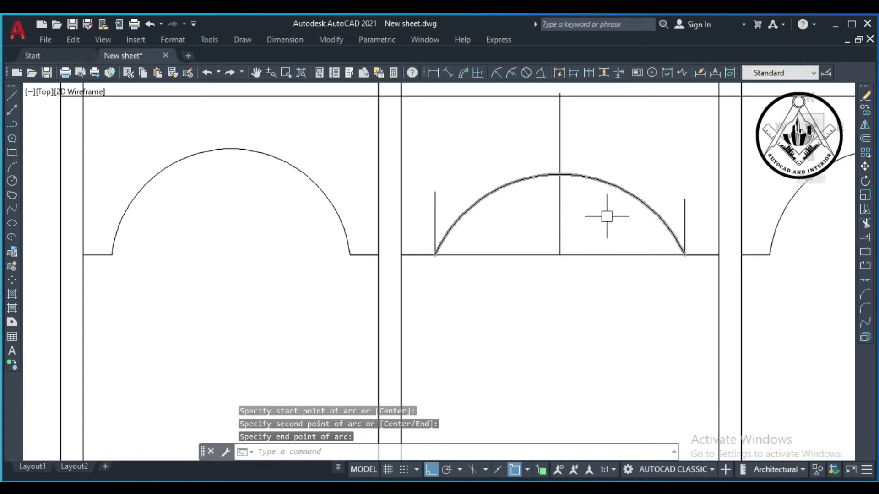
Erase the left, right and centre guide lines of the middle bay.
{"action": "left_click", "coordinate": [686, 207]}
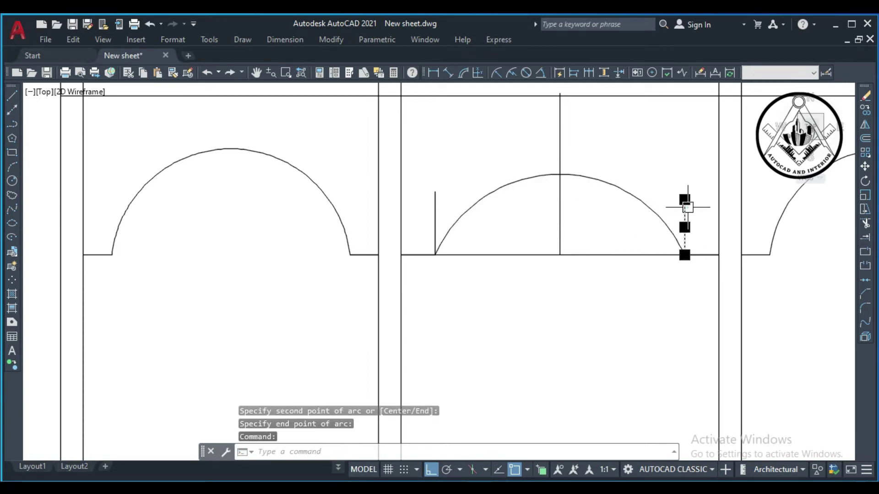
{"action": "left_click", "coordinate": [435, 201]}
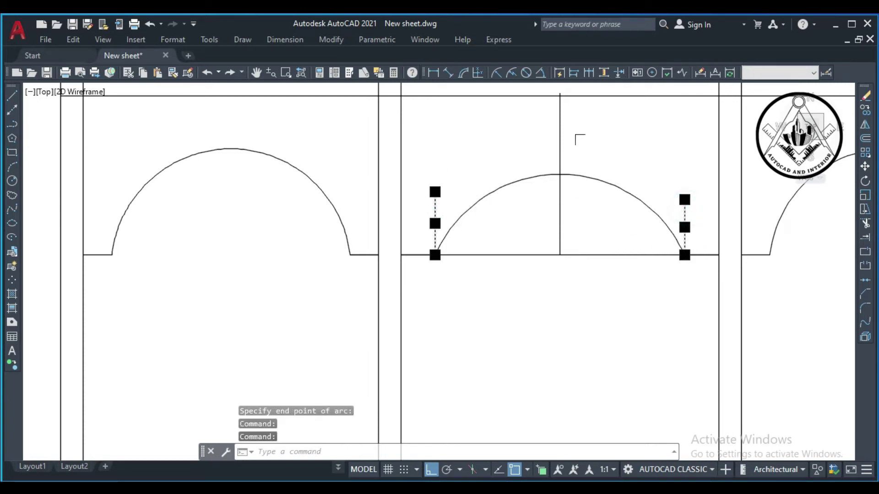
{"action": "left_click", "coordinate": [560, 137]}
{"action": "key", "text": "Delete"}
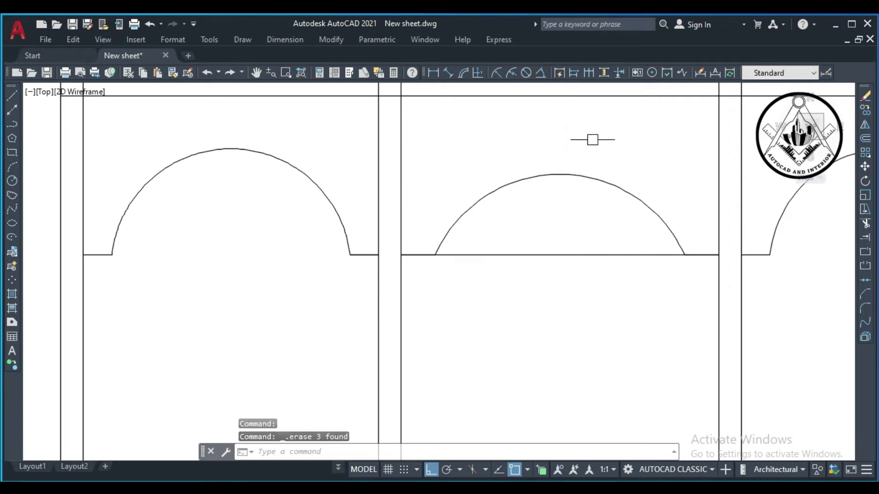
Erase the line under the arch, undo it, then erase the stray horizontal line beside the arches.
{"action": "left_click", "coordinate": [559, 256]}
{"action": "key", "text": "Delete"}
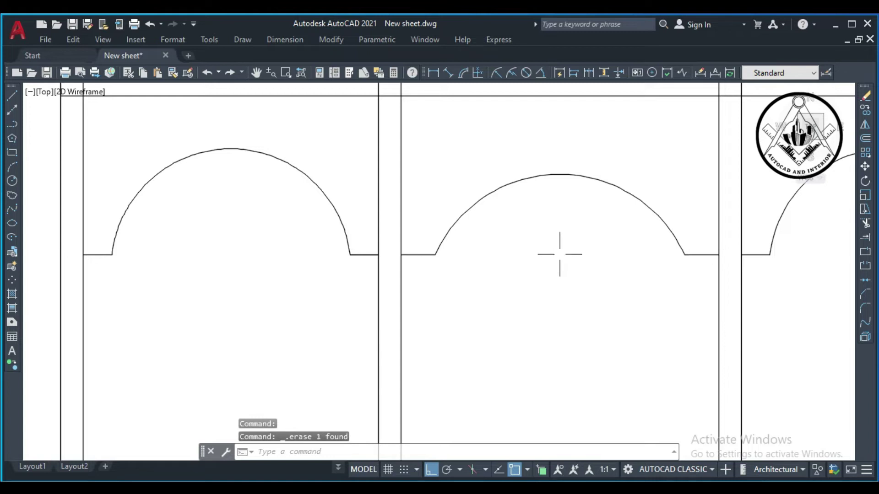
{"action": "scroll", "coordinate": [535, 234], "scroll_direction": "down", "scroll_amount": 4}
{"action": "key", "text": "ctrl+z"}
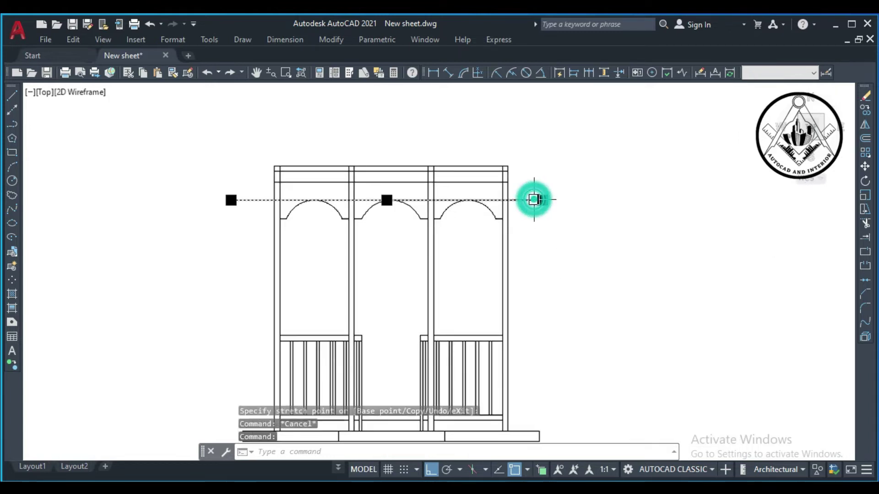
{"action": "key", "text": "Escape"}
{"action": "left_click", "coordinate": [539, 200]}
{"action": "key", "text": "Delete"}
{"action": "scroll", "coordinate": [557, 193], "scroll_direction": "down", "scroll_amount": 2}
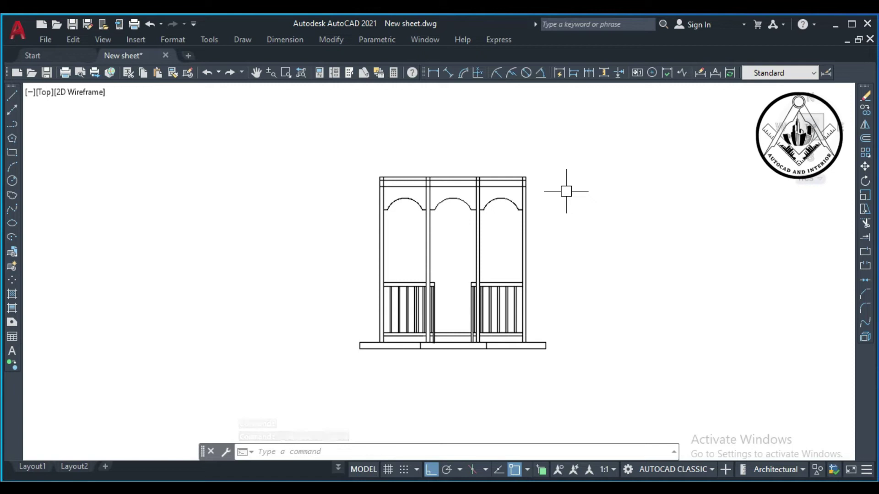
{"action": "scroll", "coordinate": [418, 163], "scroll_direction": "up", "scroll_amount": 2}
{"action": "scroll", "coordinate": [417, 163], "scroll_direction": "up", "scroll_amount": 2}
{"action": "type", "text": "TR"}
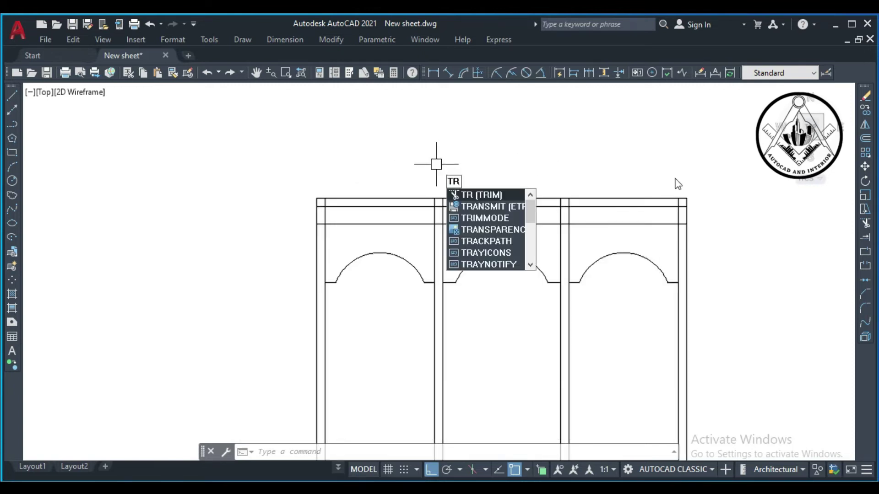
Move all three arches and their side lines up to meet the top beam.
{"action": "key", "text": "Escape"}
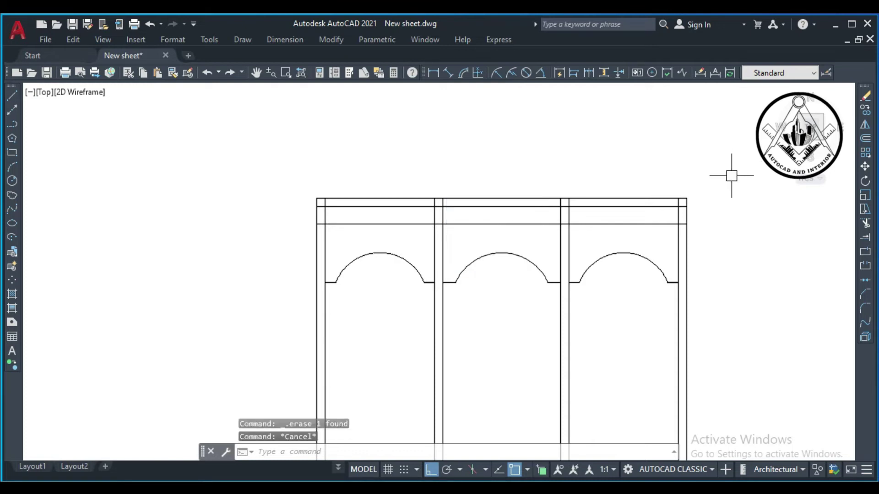
{"action": "type", "text": "m"}
{"action": "key", "text": "Return"}
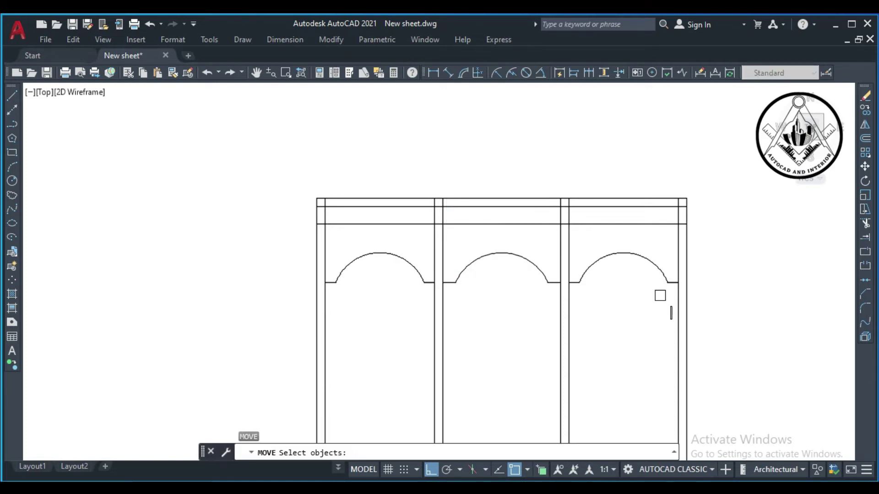
{"action": "left_click", "coordinate": [669, 295]}
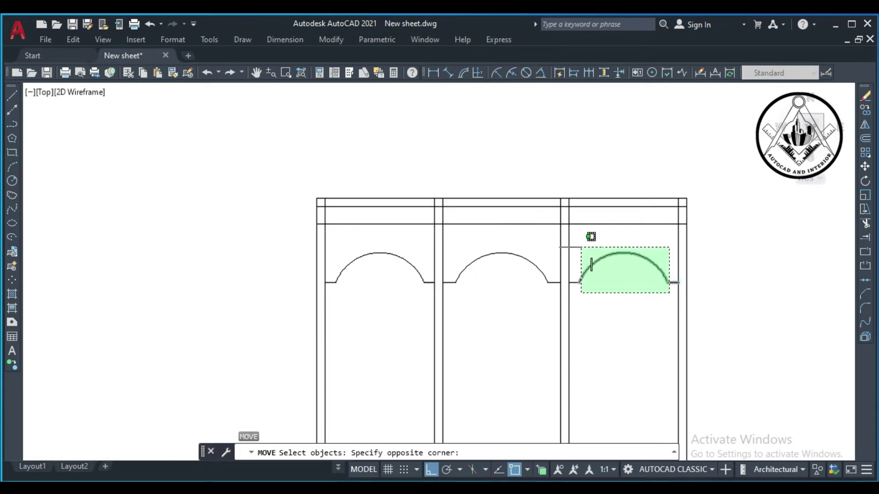
{"action": "left_click", "coordinate": [577, 245]}
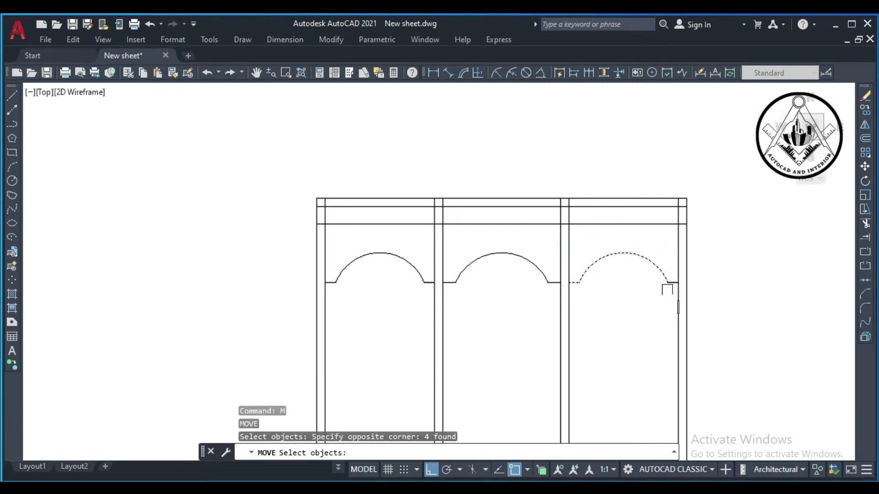
{"action": "scroll", "coordinate": [668, 290], "scroll_direction": "up", "scroll_amount": 2}
{"action": "left_click", "coordinate": [478, 280]}
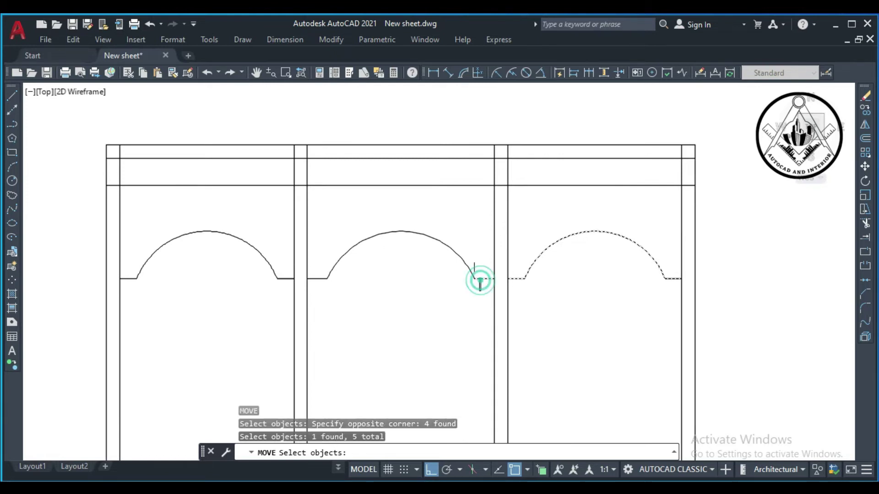
{"action": "left_click", "coordinate": [466, 265]}
{"action": "left_click", "coordinate": [318, 280]}
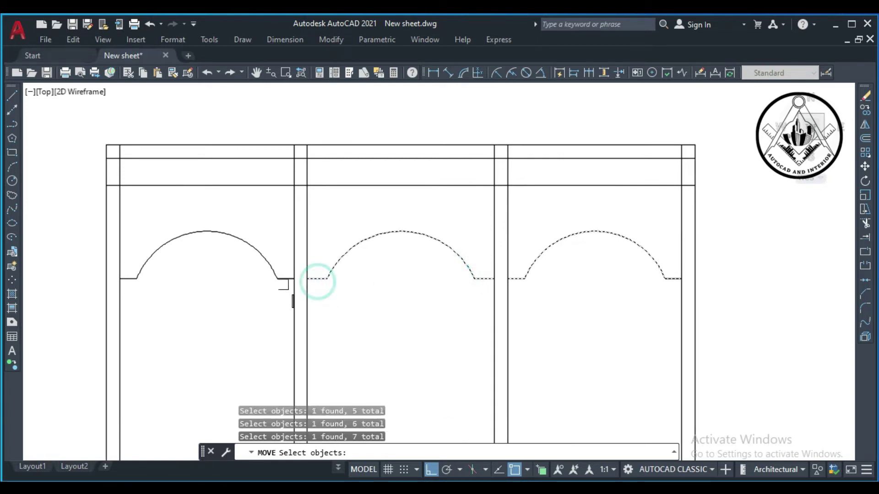
{"action": "left_click", "coordinate": [283, 278]}
{"action": "scroll", "coordinate": [284, 279], "scroll_direction": "up", "scroll_amount": 2}
{"action": "left_click", "coordinate": [285, 279]}
{"action": "scroll", "coordinate": [227, 273], "scroll_direction": "down", "scroll_amount": 4}
{"action": "scroll", "coordinate": [196, 273], "scroll_direction": "up", "scroll_amount": 4}
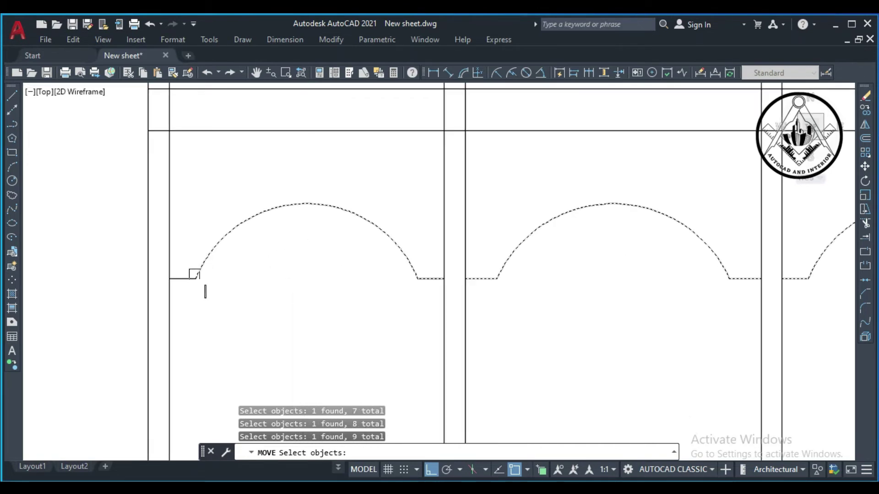
{"action": "scroll", "coordinate": [188, 279], "scroll_direction": "down", "scroll_amount": 4}
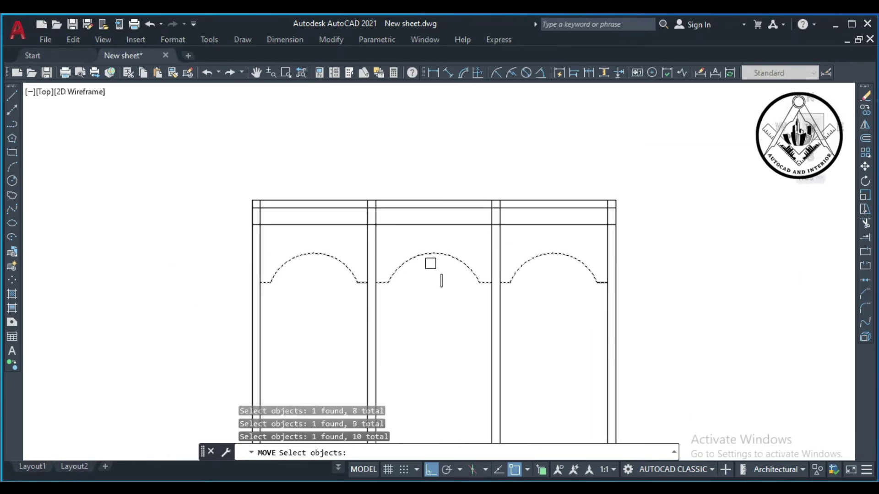
{"action": "left_click", "coordinate": [430, 260]}
{"action": "key", "text": "Return"}
{"action": "left_click", "coordinate": [433, 253]}
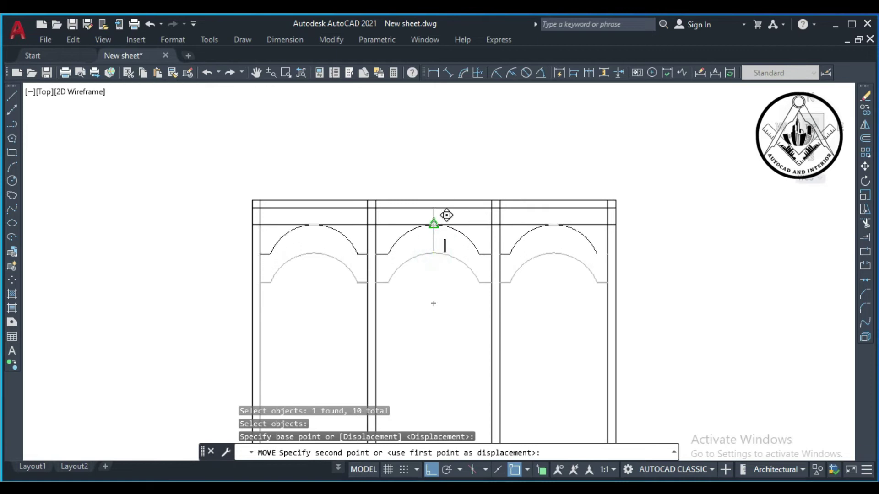
{"action": "left_click", "coordinate": [432, 227]}
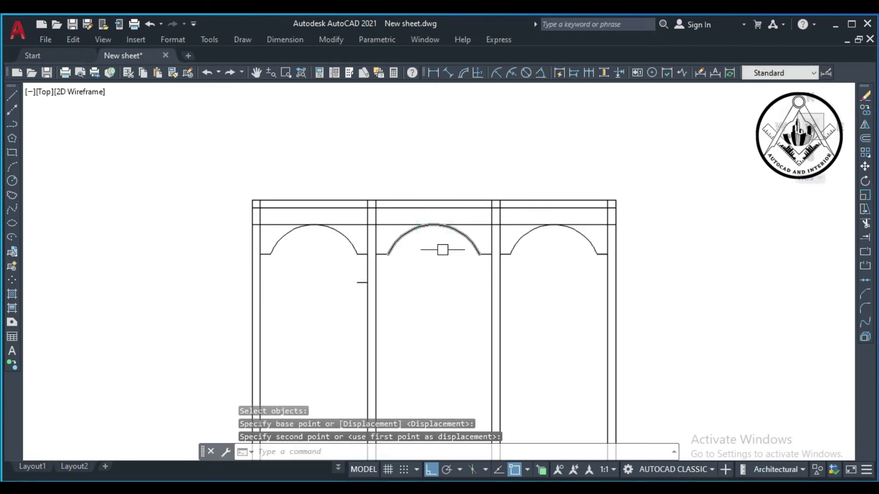
Erase the two leftover horizontal lines, including the one above the arches.
{"action": "left_click", "coordinate": [356, 280]}
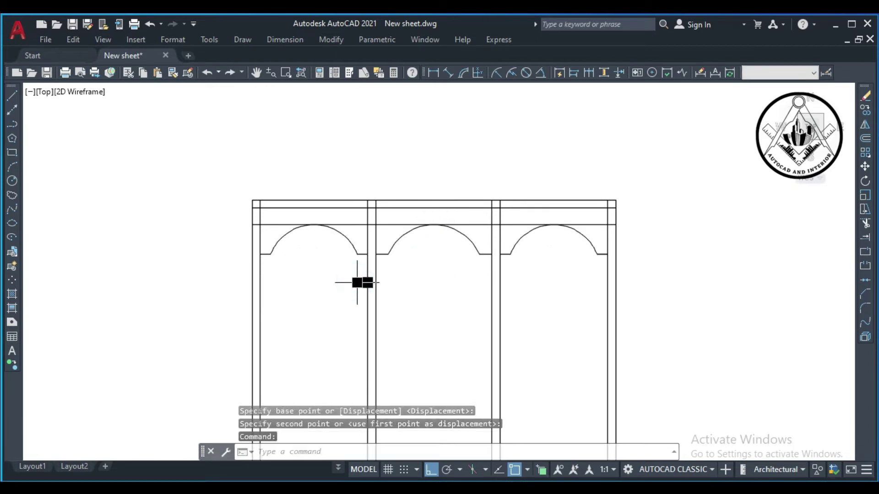
{"action": "key", "text": "Delete"}
{"action": "scroll", "coordinate": [464, 296], "scroll_direction": "down", "scroll_amount": 2}
{"action": "scroll", "coordinate": [465, 243], "scroll_direction": "up", "scroll_amount": 1}
{"action": "scroll", "coordinate": [539, 243], "scroll_direction": "up", "scroll_amount": 1}
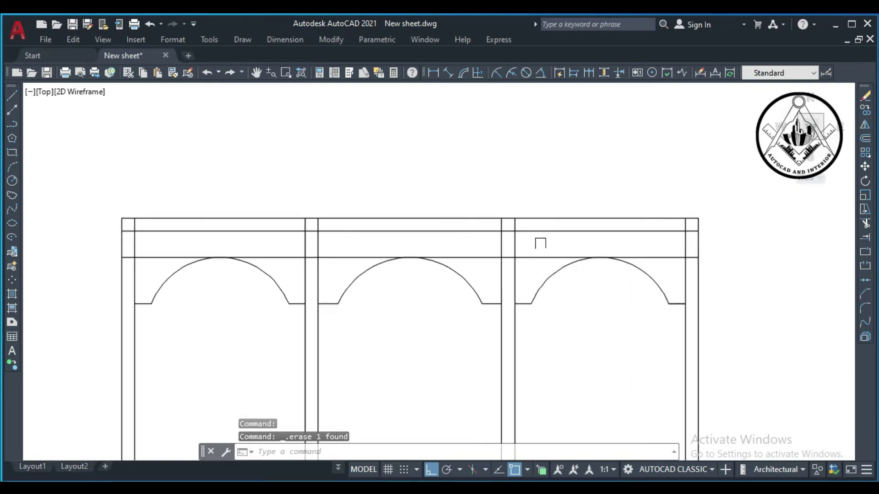
{"action": "scroll", "coordinate": [547, 242], "scroll_direction": "down", "scroll_amount": 1}
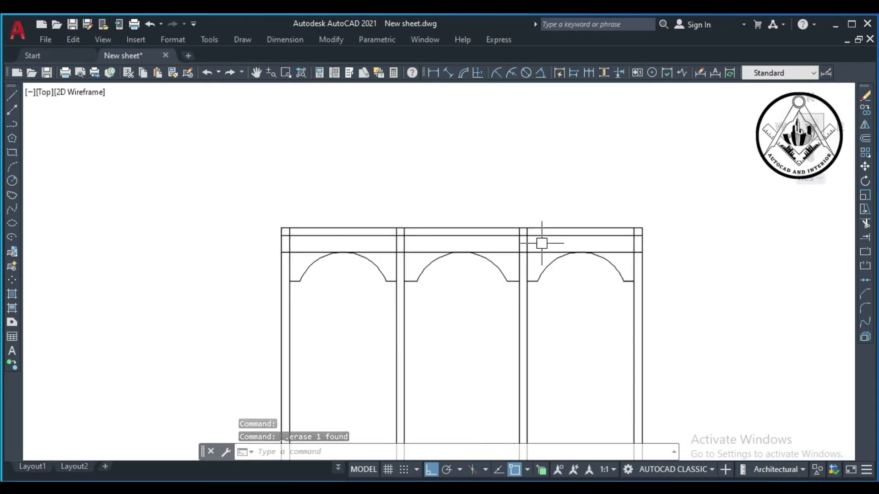
{"action": "scroll", "coordinate": [517, 244], "scroll_direction": "up", "scroll_amount": 2}
{"action": "left_click", "coordinate": [477, 257]}
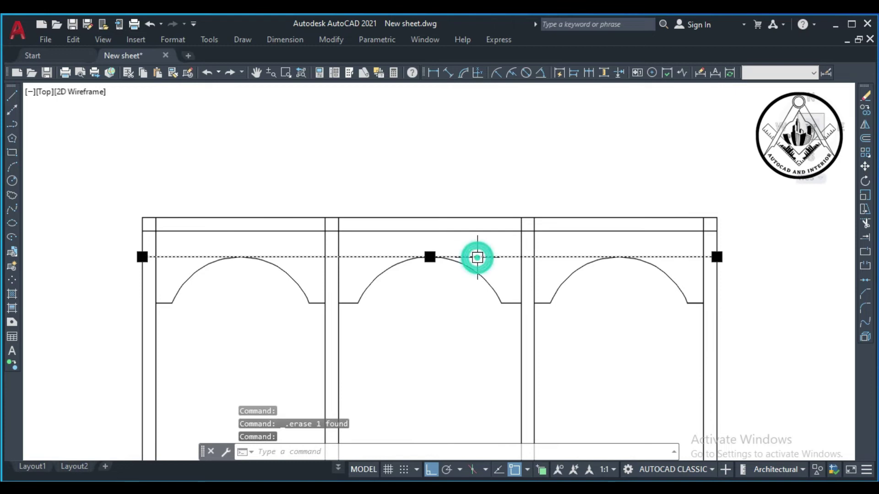
{"action": "key", "text": "Delete"}
{"action": "scroll", "coordinate": [503, 268], "scroll_direction": "down", "scroll_amount": 2}
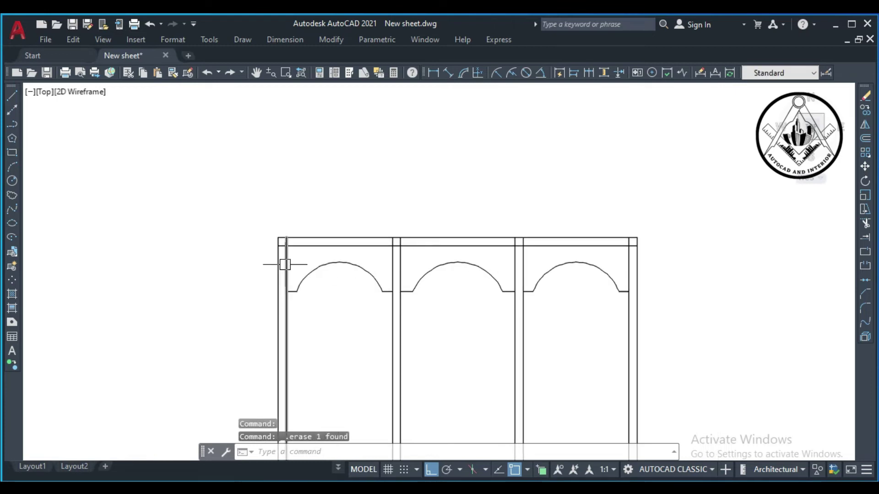
{"action": "scroll", "coordinate": [286, 262], "scroll_direction": "up", "scroll_amount": 2}
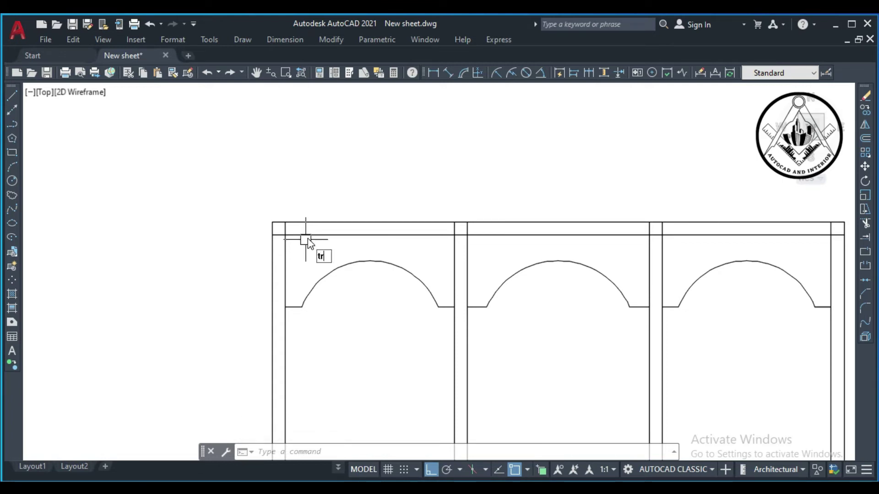
Trim a line at the frame's upper-right corner.
{"action": "key", "text": "Return"}
{"action": "scroll", "coordinate": [293, 229], "scroll_direction": "up", "scroll_amount": 4}
{"action": "scroll", "coordinate": [260, 215], "scroll_direction": "down", "scroll_amount": 4}
{"action": "scroll", "coordinate": [712, 250], "scroll_direction": "down", "scroll_amount": 2}
{"action": "scroll", "coordinate": [791, 245], "scroll_direction": "up", "scroll_amount": 3}
{"action": "scroll", "coordinate": [732, 218], "scroll_direction": "up", "scroll_amount": 3}
{"action": "left_click", "coordinate": [711, 221]}
{"action": "scroll", "coordinate": [725, 264], "scroll_direction": "down", "scroll_amount": 5}
{"action": "scroll", "coordinate": [727, 265], "scroll_direction": "down", "scroll_amount": 2}
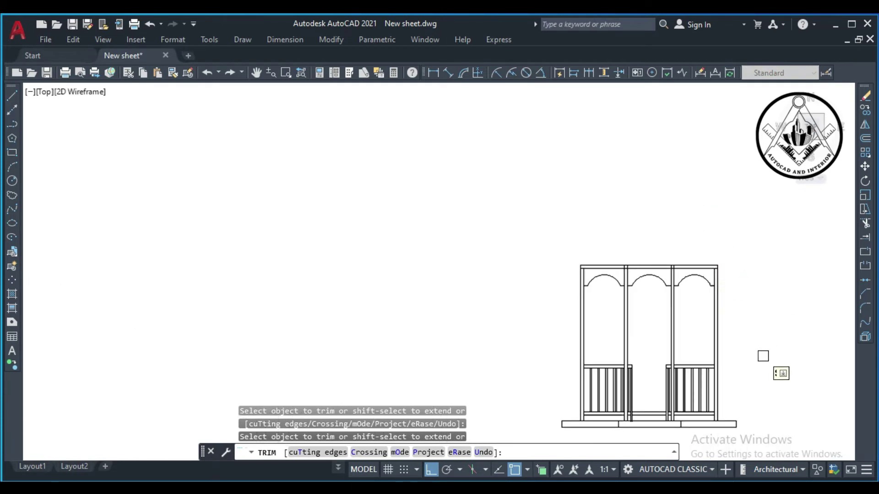
{"action": "scroll", "coordinate": [762, 357], "scroll_direction": "up", "scroll_amount": 1}
{"action": "scroll", "coordinate": [634, 292], "scroll_direction": "down", "scroll_amount": 2}
{"action": "scroll", "coordinate": [664, 318], "scroll_direction": "down", "scroll_amount": 1}
{"action": "scroll", "coordinate": [666, 319], "scroll_direction": "up", "scroll_amount": 2}
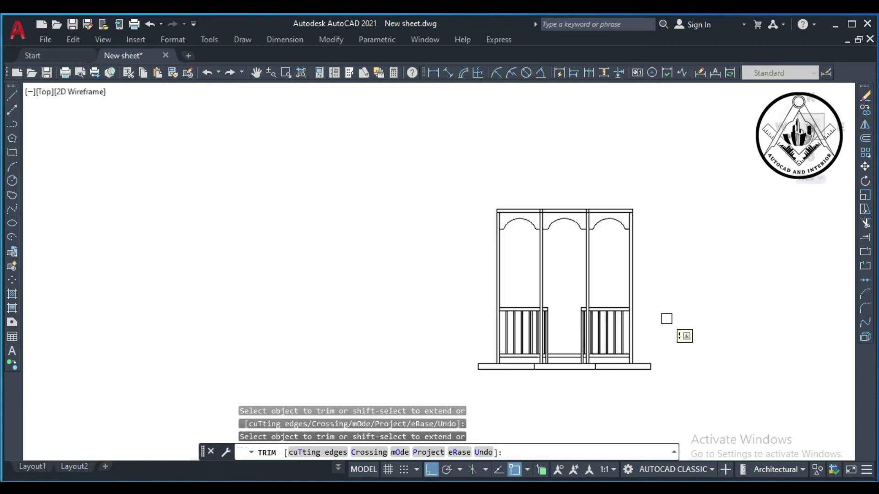
{"action": "key", "text": "Escape"}
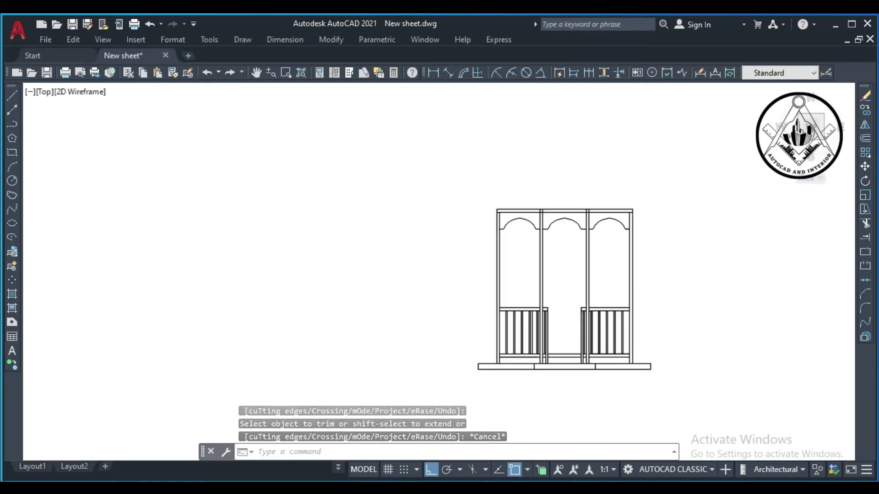
Trim the two post lines that run through the top beam.
{"action": "scroll", "coordinate": [605, 180], "scroll_direction": "up", "scroll_amount": 2}
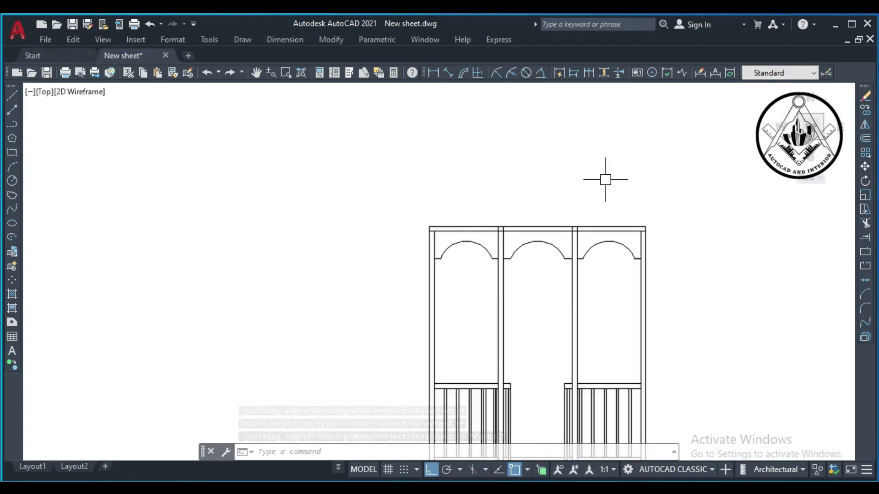
{"action": "scroll", "coordinate": [605, 180], "scroll_direction": "up", "scroll_amount": 2}
{"action": "key", "text": "Return"}
{"action": "scroll", "coordinate": [494, 253], "scroll_direction": "up", "scroll_amount": 3}
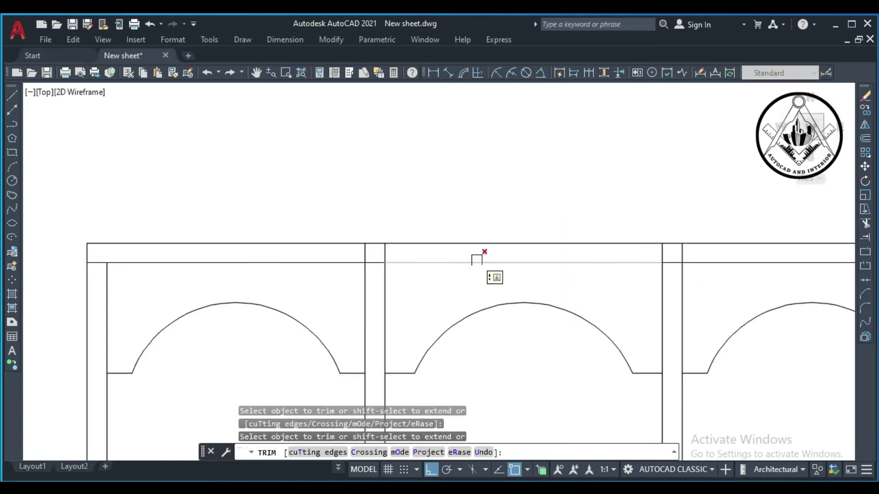
{"action": "left_click", "coordinate": [384, 254]}
{"action": "left_click", "coordinate": [661, 255]}
{"action": "scroll", "coordinate": [517, 253], "scroll_direction": "down", "scroll_amount": 6}
{"action": "key", "text": "Escape"}
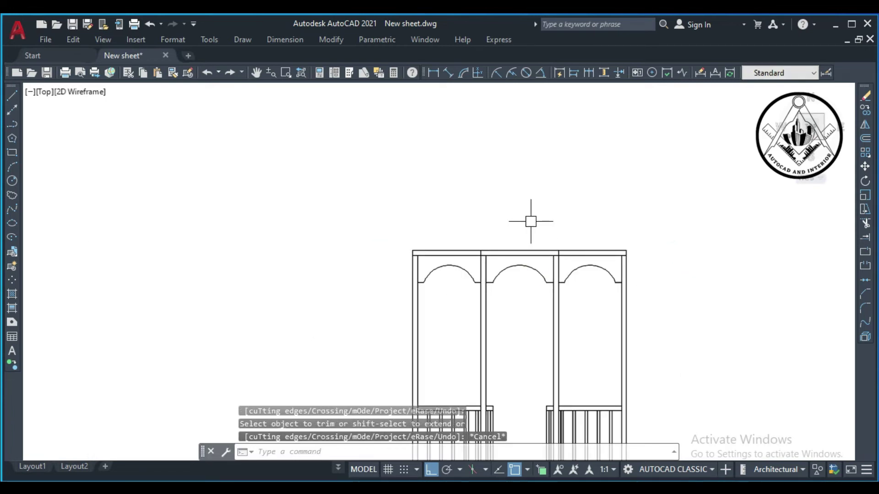
Draw a 4' vertical centre line up from the top beam's midpoint.
{"action": "type", "text": "l"}
{"action": "key", "text": "Return"}
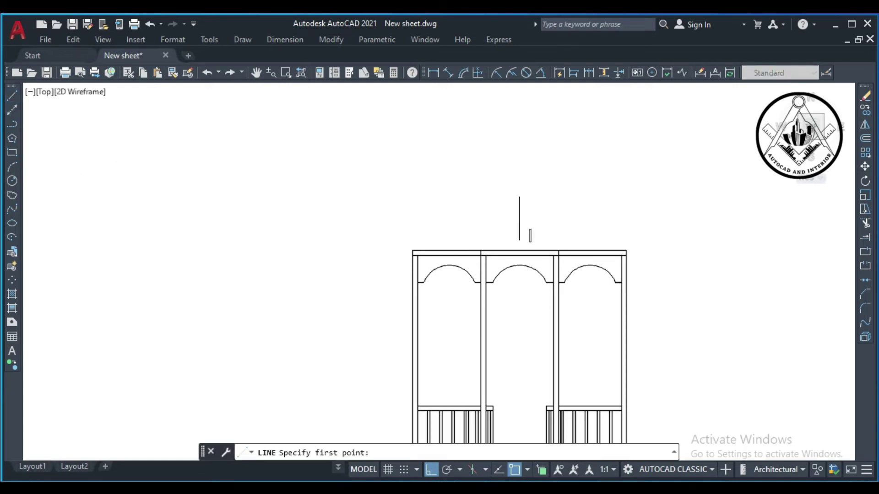
{"action": "left_click", "coordinate": [519, 250]}
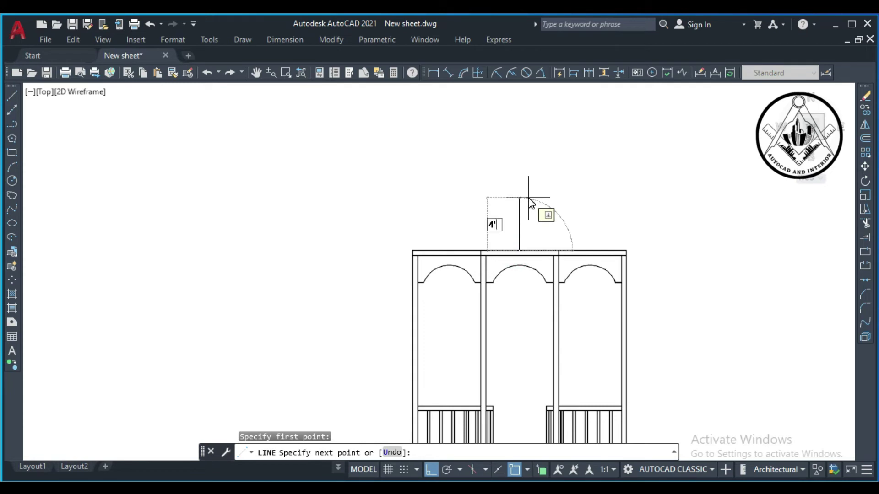
{"action": "key", "text": "Return"}
{"action": "key", "text": "Escape"}
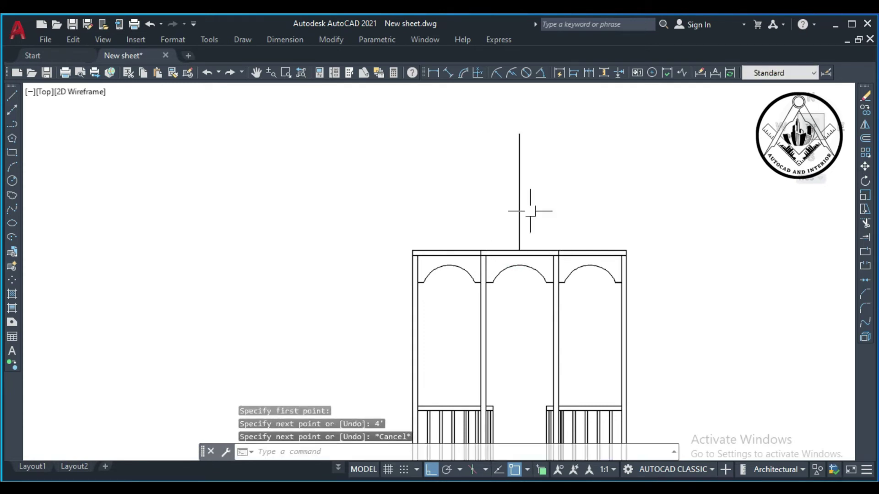
{"action": "scroll", "coordinate": [530, 211], "scroll_direction": "down", "scroll_amount": 2}
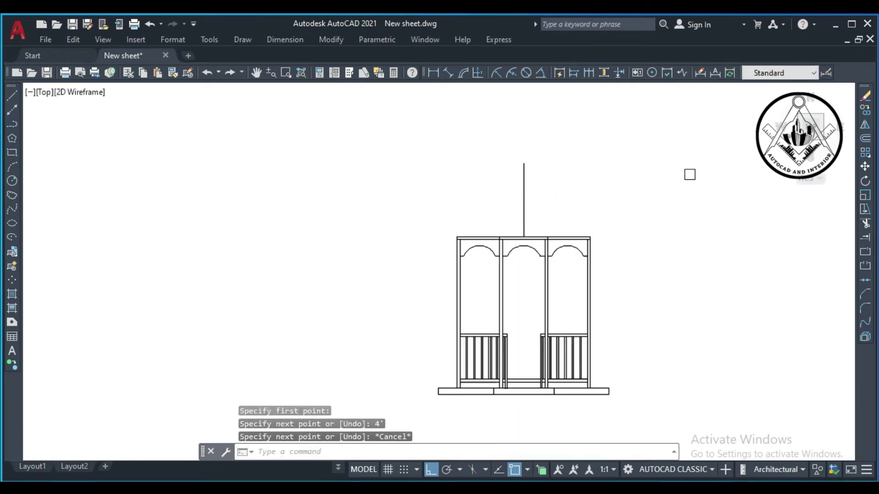
Draw the two roof slopes from the apex down to each end of the top beam.
{"action": "left_click", "coordinate": [13, 94]}
{"action": "scroll", "coordinate": [533, 190], "scroll_direction": "up", "scroll_amount": 1}
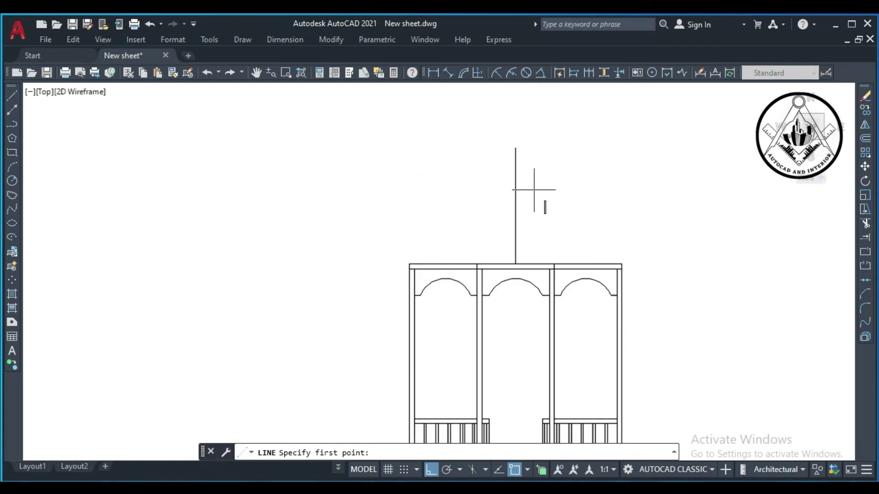
{"action": "left_click", "coordinate": [516, 148]}
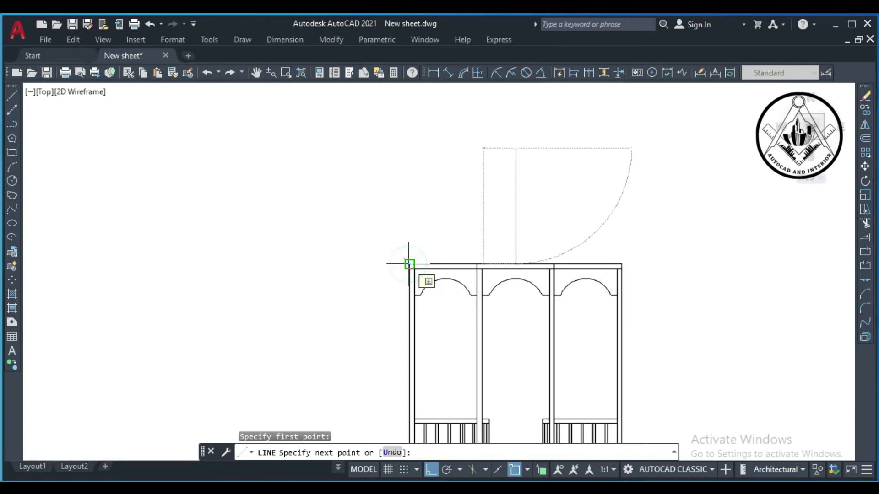
{"action": "left_click", "coordinate": [408, 264]}
{"action": "key", "text": "Return"}
{"action": "key", "text": "Return"}
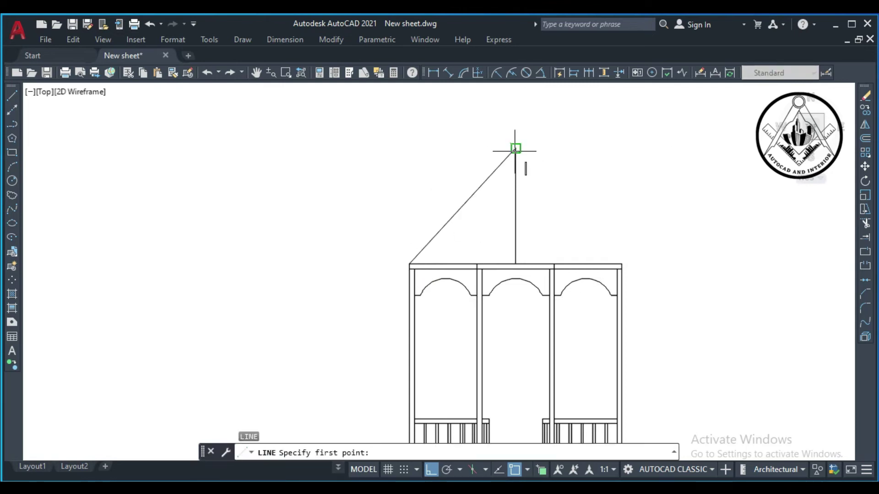
{"action": "left_click", "coordinate": [515, 148]}
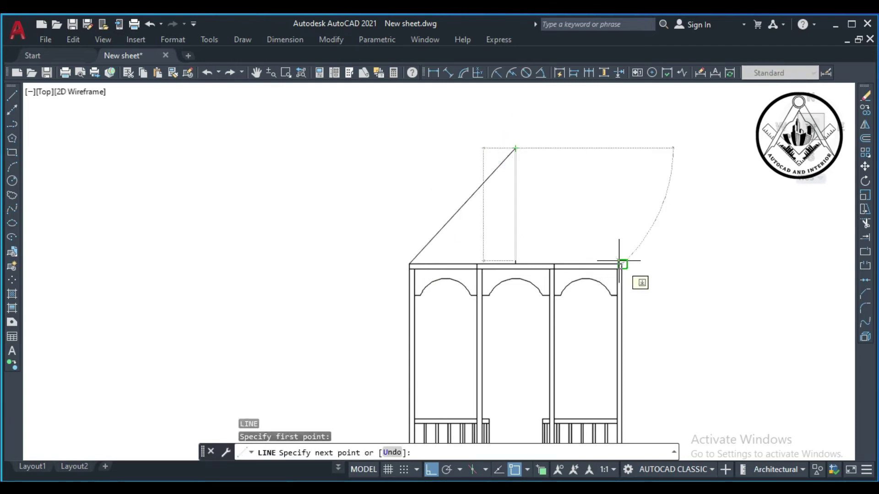
{"action": "left_click", "coordinate": [622, 264]}
{"action": "key", "text": "Return"}
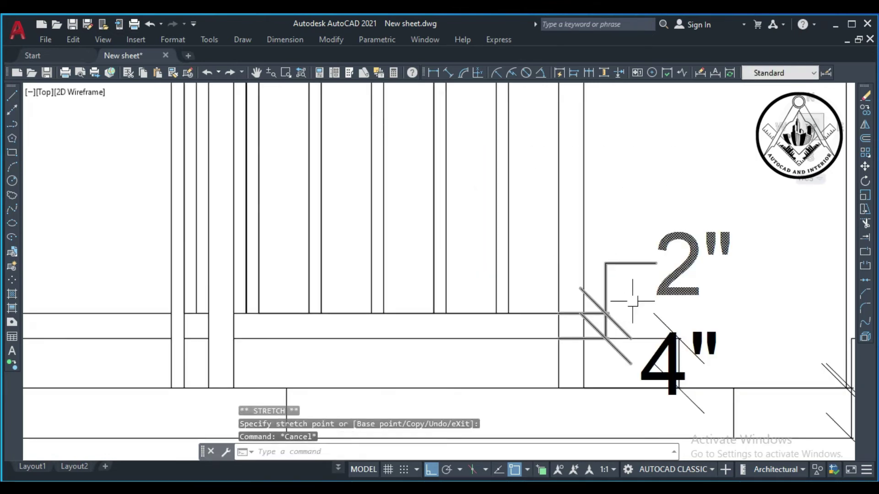
Add a linear dimension of the railing height beside the right post, reading 2'-4".
{"action": "scroll", "coordinate": [633, 301], "scroll_direction": "down", "scroll_amount": 2}
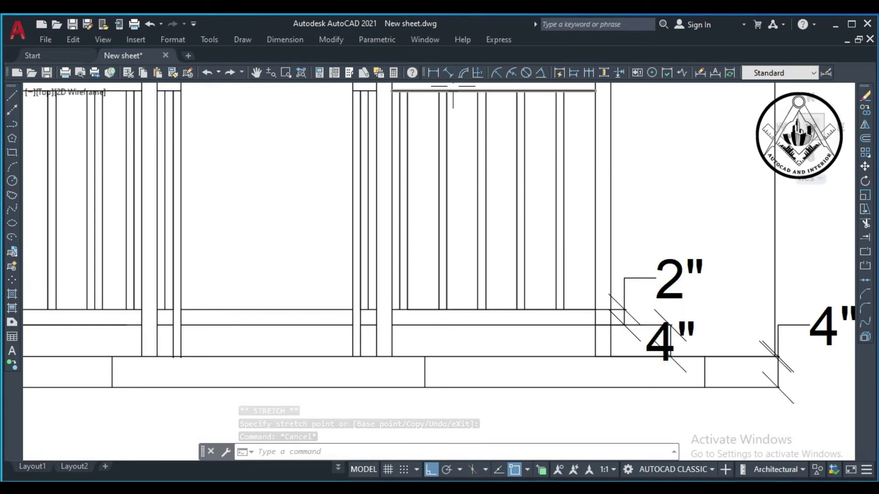
{"action": "left_click", "coordinate": [432, 72]}
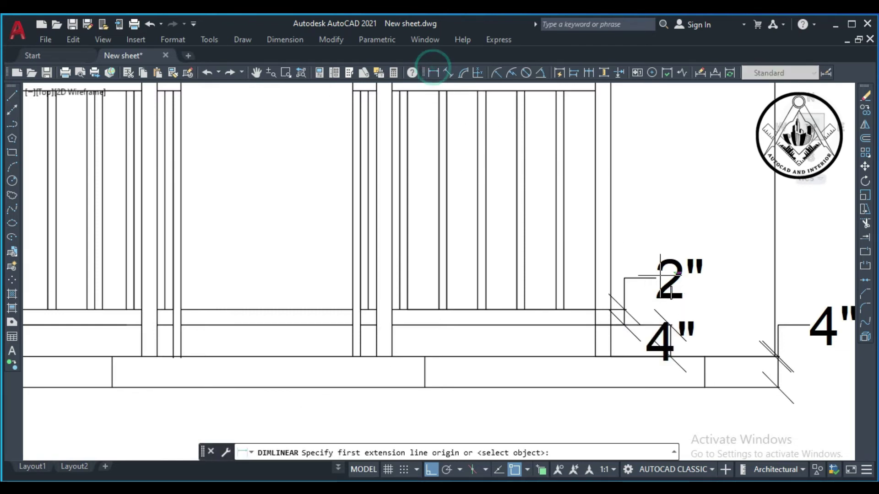
{"action": "left_click", "coordinate": [610, 310]}
{"action": "scroll", "coordinate": [611, 327], "scroll_direction": "down", "scroll_amount": 1}
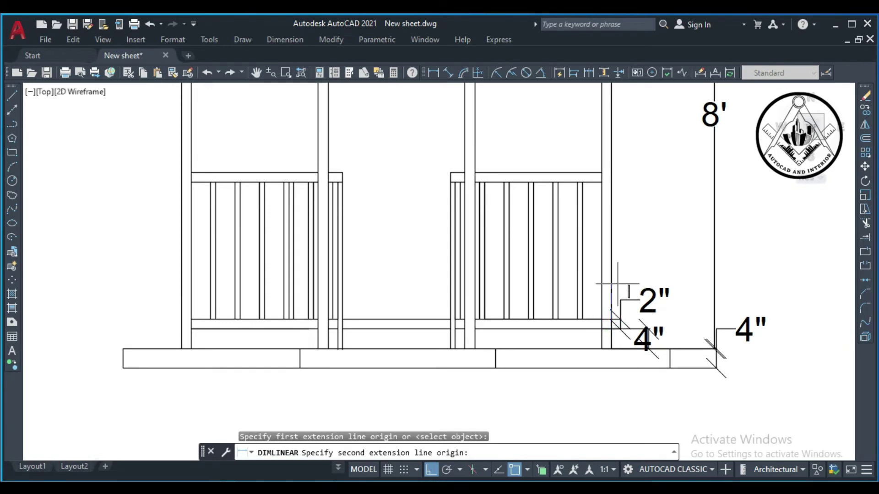
{"action": "scroll", "coordinate": [622, 200], "scroll_direction": "up", "scroll_amount": 2}
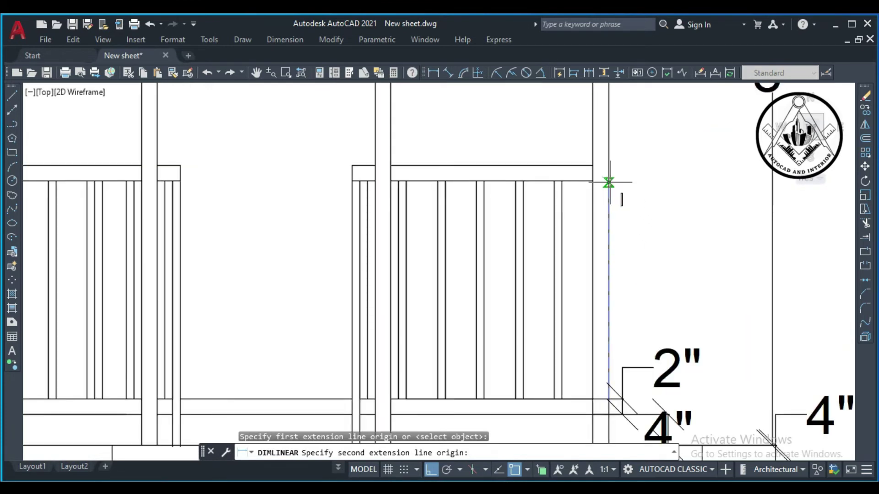
{"action": "left_click", "coordinate": [609, 181]}
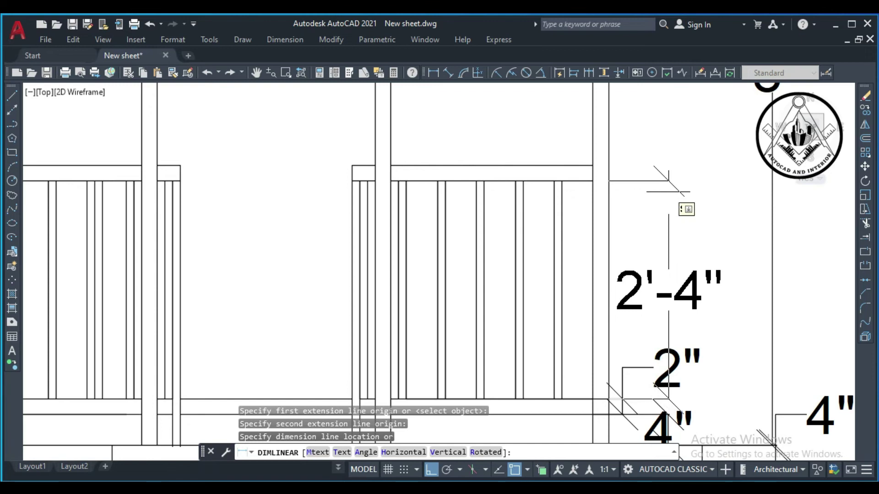
{"action": "left_click", "coordinate": [668, 192]}
Grip-stretch the dimension's top end so it reads 2'-6".
{"action": "scroll", "coordinate": [681, 213], "scroll_direction": "down", "scroll_amount": 2}
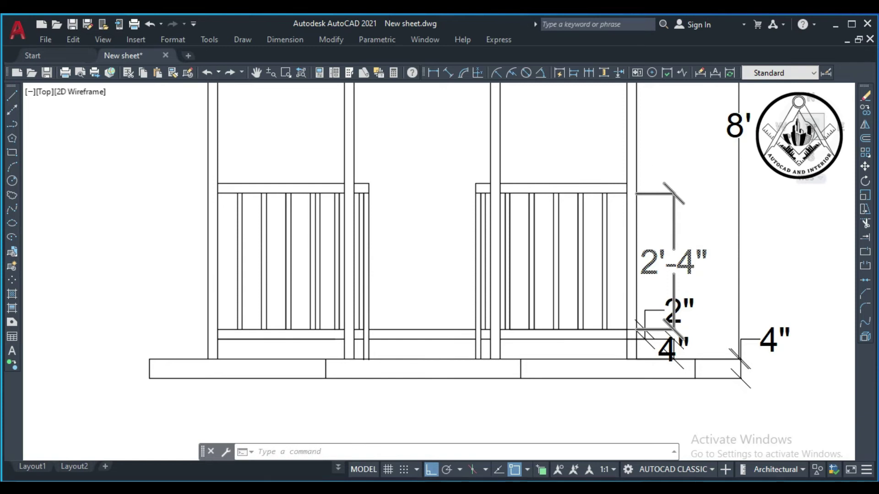
{"action": "scroll", "coordinate": [650, 171], "scroll_direction": "up", "scroll_amount": 2}
{"action": "left_click", "coordinate": [655, 201]}
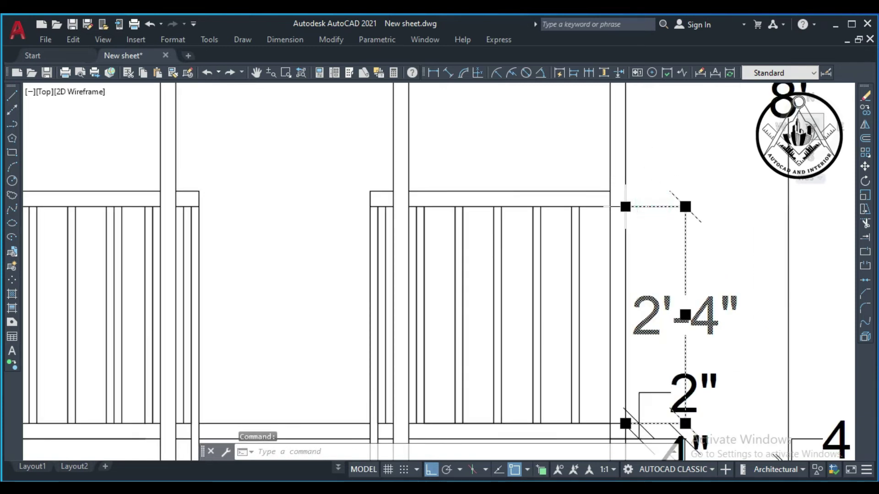
{"action": "left_click", "coordinate": [625, 206]}
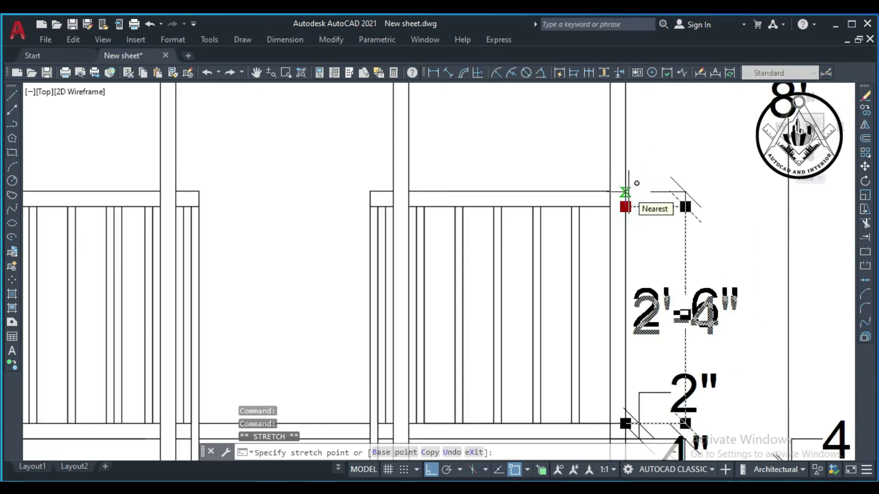
{"action": "left_click", "coordinate": [625, 191]}
{"action": "scroll", "coordinate": [674, 231], "scroll_direction": "down", "scroll_amount": 4}
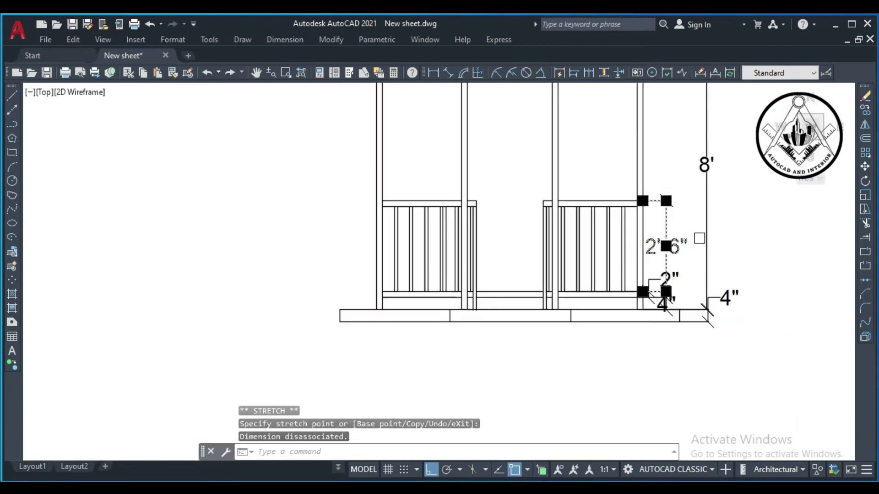
{"action": "key", "text": "Escape"}
{"action": "scroll", "coordinate": [668, 244], "scroll_direction": "down", "scroll_amount": 3}
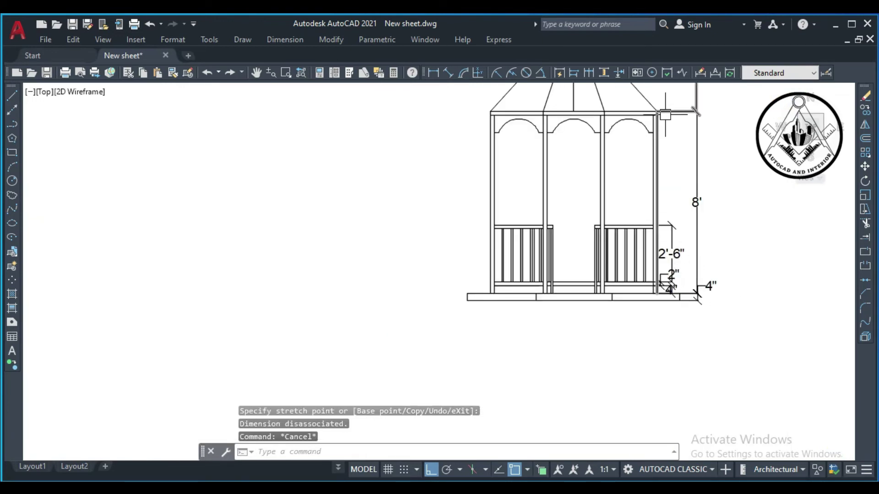
{"action": "scroll", "coordinate": [665, 115], "scroll_direction": "up", "scroll_amount": 3}
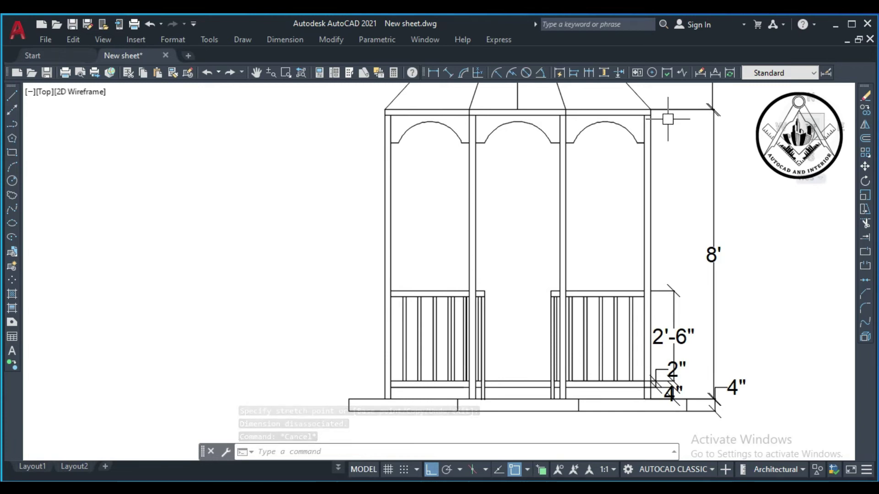
{"action": "scroll", "coordinate": [654, 201], "scroll_direction": "down", "scroll_amount": 2}
Erase the stray line near the arch corner and save the drawing.
{"action": "scroll", "coordinate": [659, 154], "scroll_direction": "up", "scroll_amount": 4}
{"action": "left_click", "coordinate": [635, 167]}
{"action": "key", "text": "Delete"}
{"action": "scroll", "coordinate": [587, 250], "scroll_direction": "down", "scroll_amount": 4}
{"action": "key", "text": "ctrl+s"}
{"action": "scroll", "coordinate": [579, 260], "scroll_direction": "down", "scroll_amount": 2}
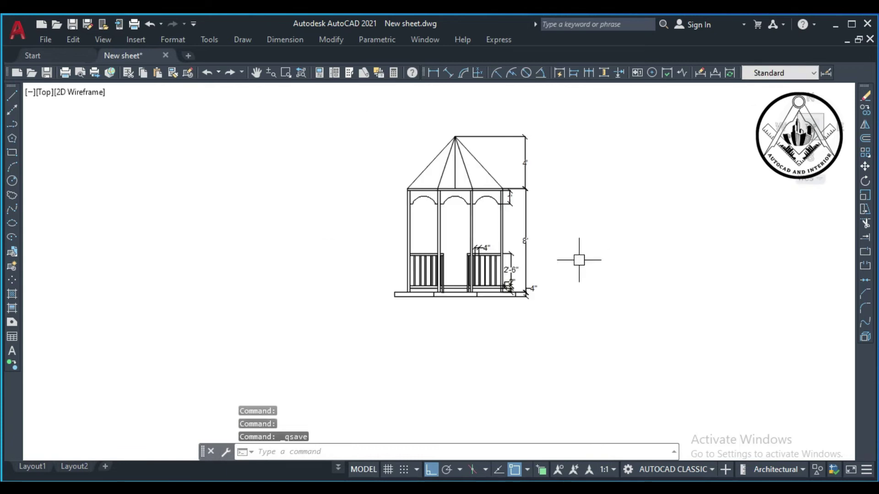
{"action": "scroll", "coordinate": [556, 149], "scroll_direction": "up", "scroll_amount": 2}
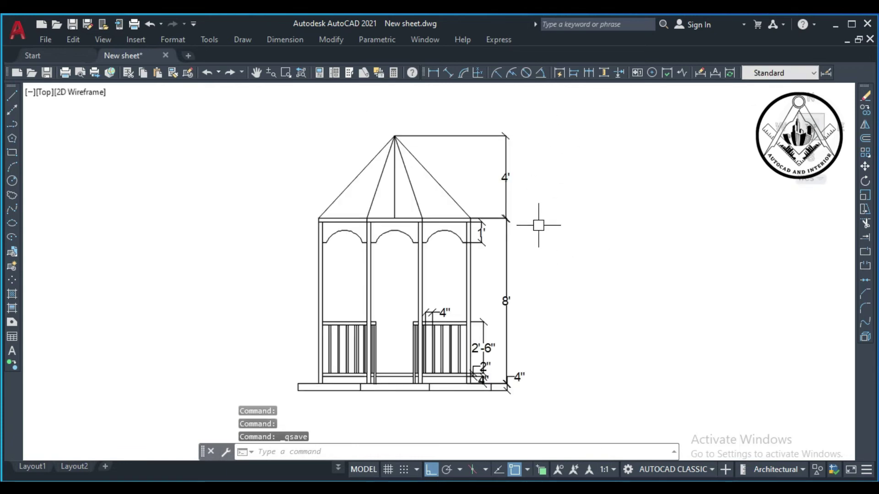
{"action": "scroll", "coordinate": [570, 232], "scroll_direction": "down", "scroll_amount": 2}
{"action": "scroll", "coordinate": [488, 355], "scroll_direction": "up", "scroll_amount": 2}
{"action": "scroll", "coordinate": [589, 257], "scroll_direction": "down", "scroll_amount": 2}
{"action": "scroll", "coordinate": [646, 158], "scroll_direction": "up", "scroll_amount": 2}
Place the single-line text note '4" concrete slab' to the right of the gazebo.
{"action": "type", "text": "dt"}
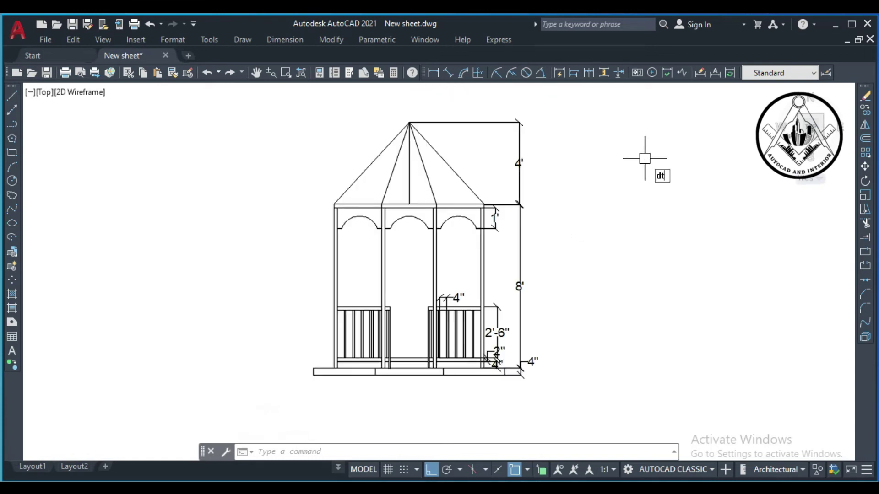
{"action": "key", "text": "Return"}
{"action": "left_click", "coordinate": [624, 180]}
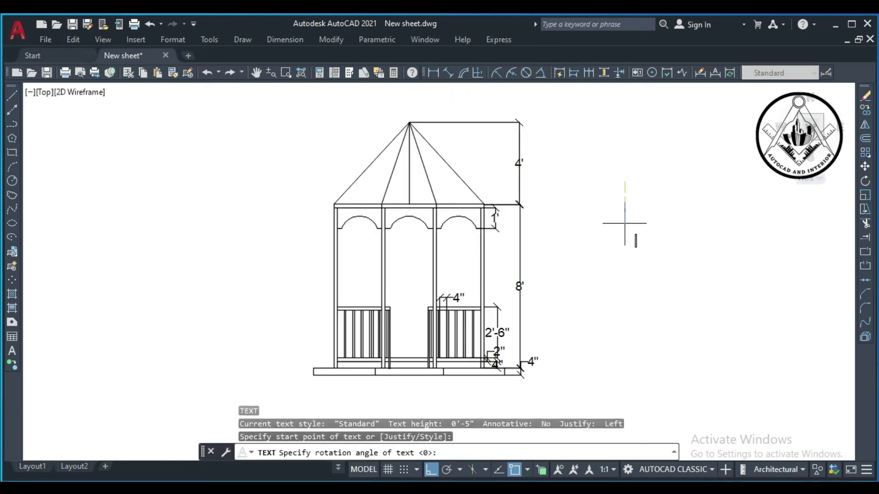
{"action": "key", "text": "Return"}
{"action": "type", "text": "4\""}
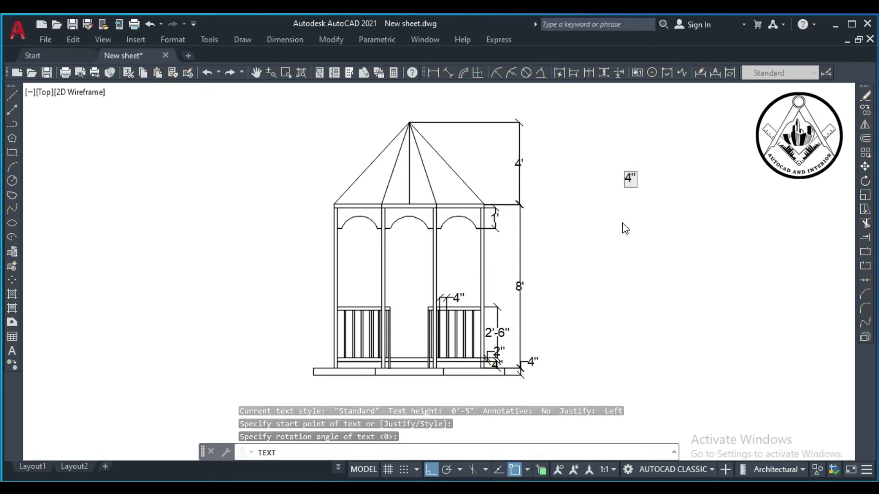
{"action": "type", "text": "concrete"}
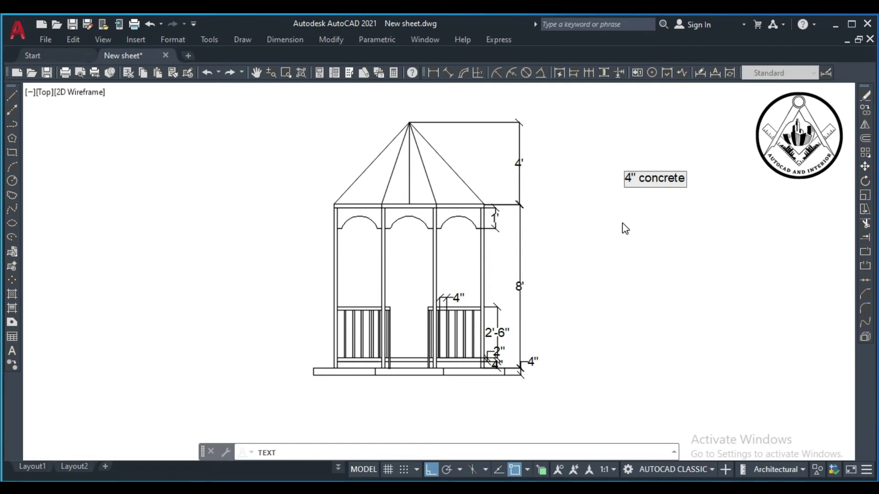
{"action": "type", "text": " slab"}
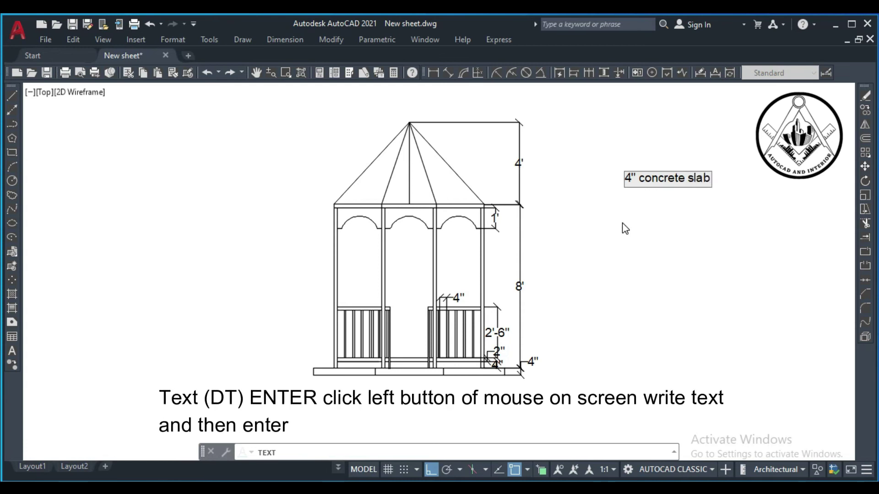
{"action": "left_click", "coordinate": [727, 307]}
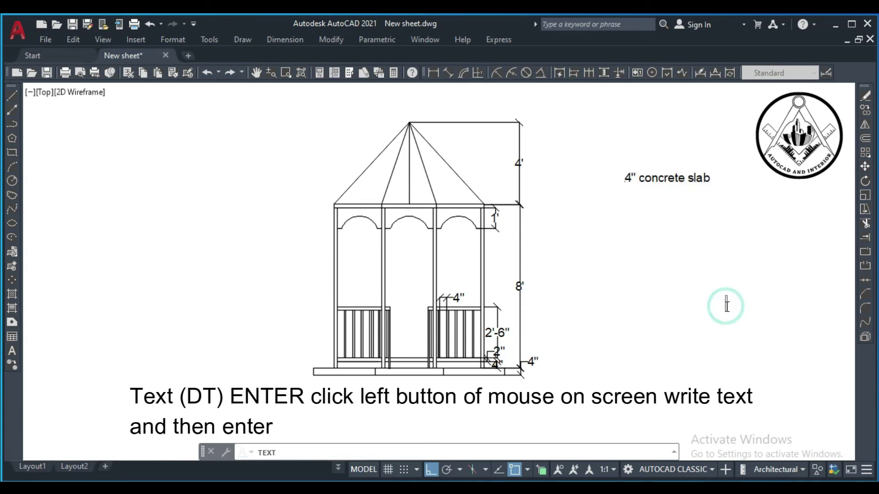
{"action": "key", "text": "Return"}
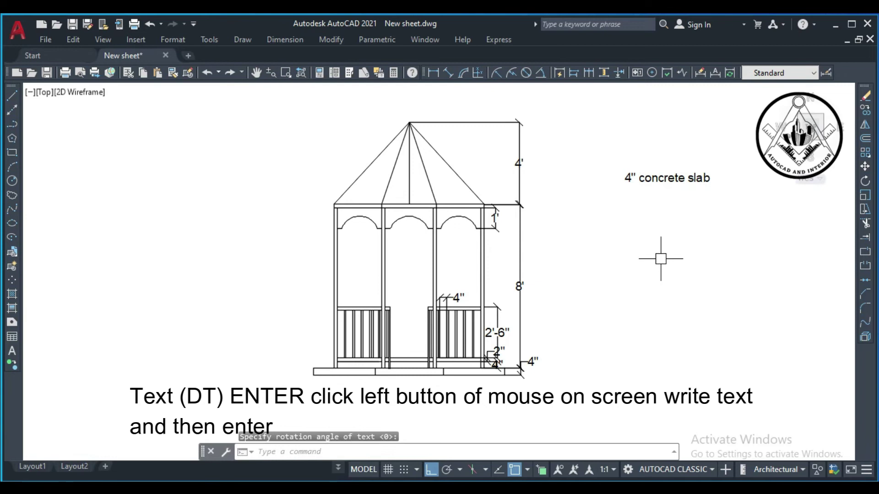
Select the '4" concrete slab' note for moving.
{"action": "type", "text": "m"}
{"action": "key", "text": "Return"}
{"action": "left_click", "coordinate": [672, 176]}
Move the slab note down below the gazebo and turn Ortho off.
{"action": "key", "text": "Return"}
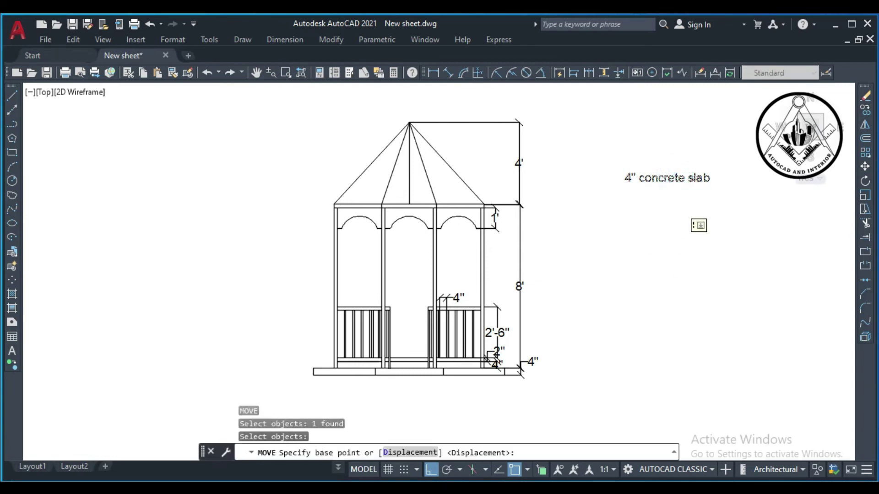
{"action": "left_click", "coordinate": [680, 207]}
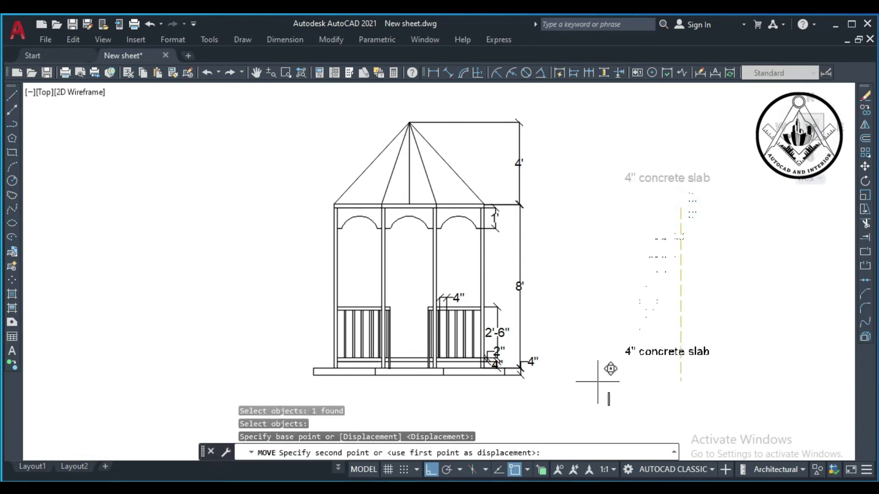
{"action": "left_click", "coordinate": [597, 381]}
{"action": "key", "text": "F8"}
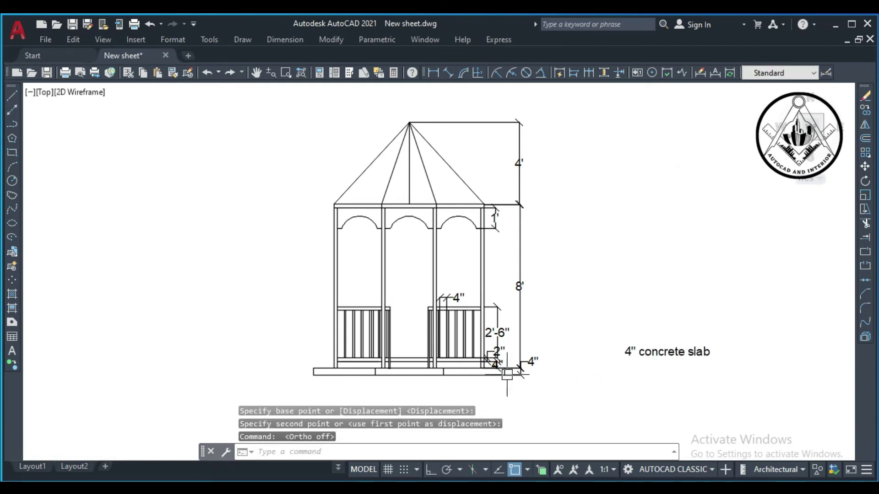
Move the note again so it sits just below the base slab.
{"action": "type", "text": "m"}
{"action": "key", "text": "Return"}
{"action": "left_click", "coordinate": [661, 352]}
{"action": "key", "text": "Return"}
{"action": "left_click", "coordinate": [625, 355]}
{"action": "scroll", "coordinate": [572, 380], "scroll_direction": "down", "scroll_amount": 5}
{"action": "scroll", "coordinate": [549, 366], "scroll_direction": "up", "scroll_amount": 4}
{"action": "scroll", "coordinate": [536, 362], "scroll_direction": "up", "scroll_amount": 4}
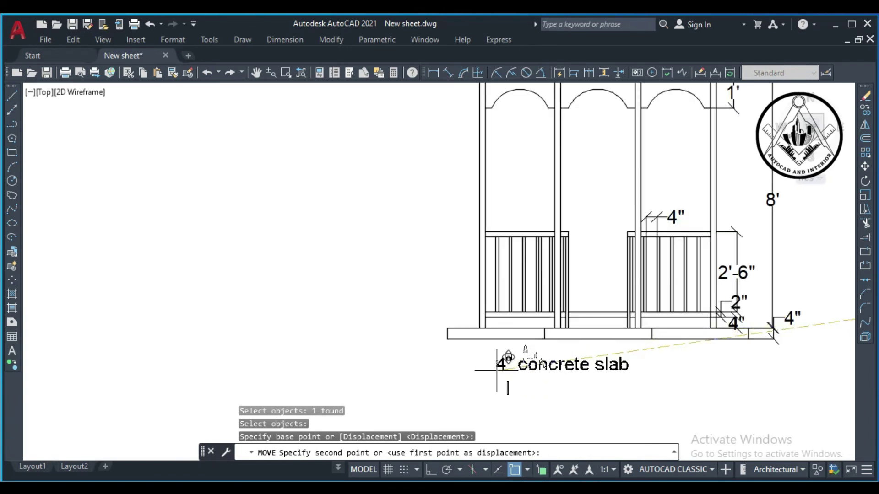
{"action": "left_click", "coordinate": [521, 363]}
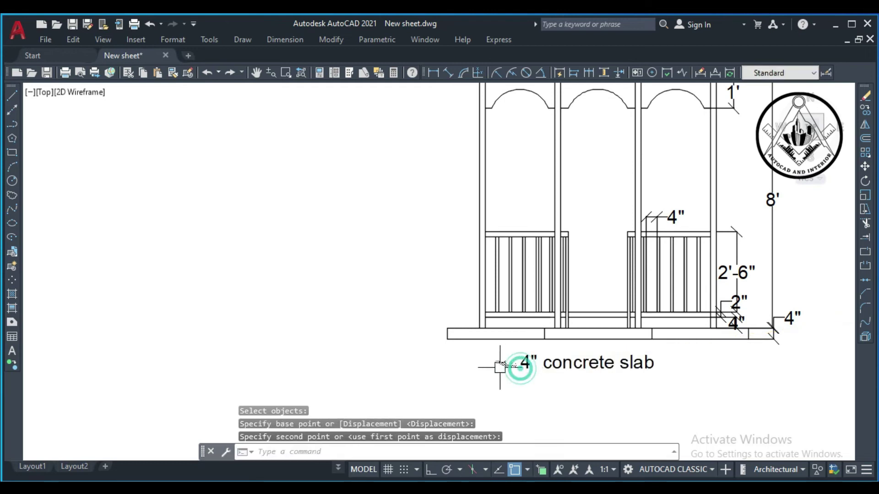
Draw a leader from the slab note: a short horizontal leg, then a diagonal to the base slab.
{"action": "left_click", "coordinate": [13, 97]}
{"action": "scroll", "coordinate": [519, 386], "scroll_direction": "up", "scroll_amount": 4}
{"action": "scroll", "coordinate": [525, 369], "scroll_direction": "up", "scroll_amount": 3}
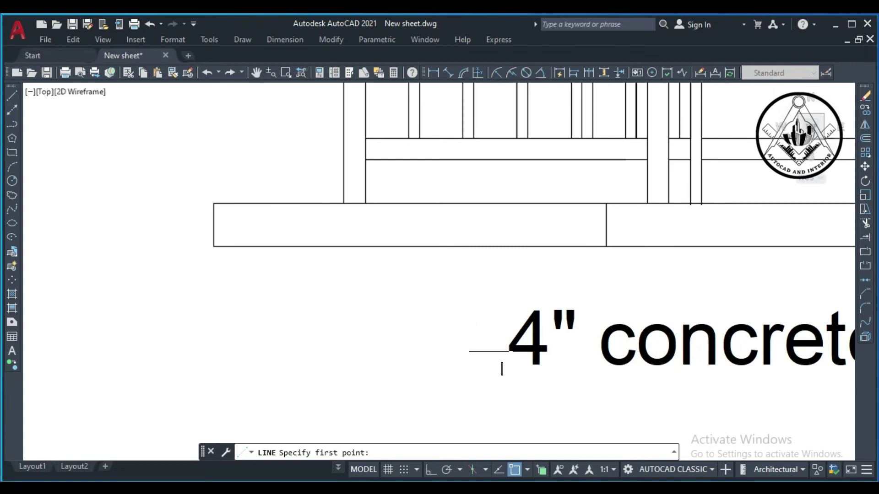
{"action": "key", "text": "F3"}
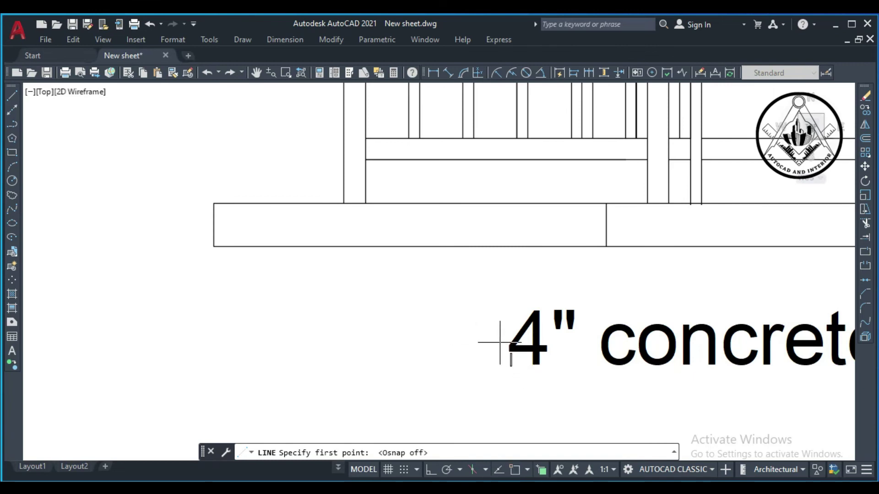
{"action": "left_click", "coordinate": [503, 345]}
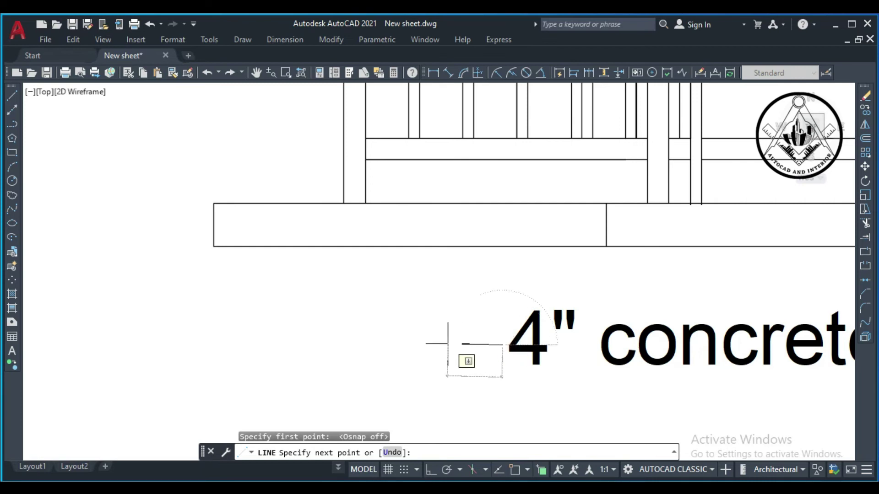
{"action": "key", "text": "F8"}
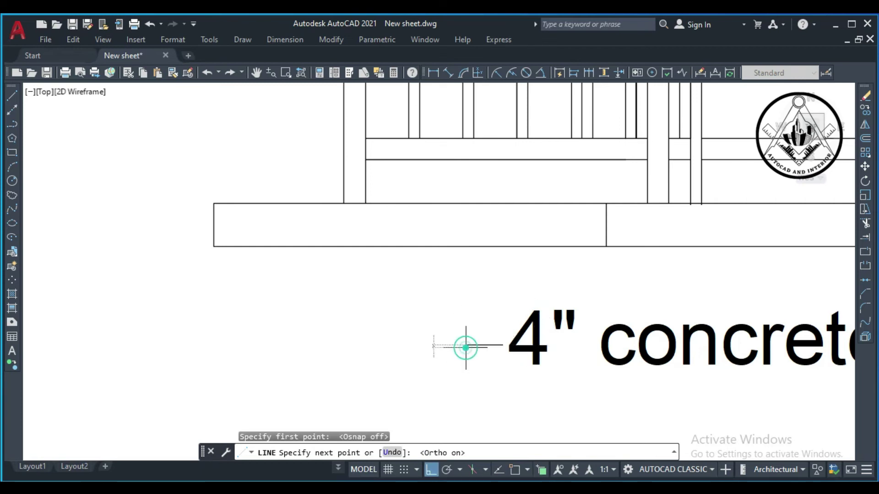
{"action": "left_click", "coordinate": [466, 344]}
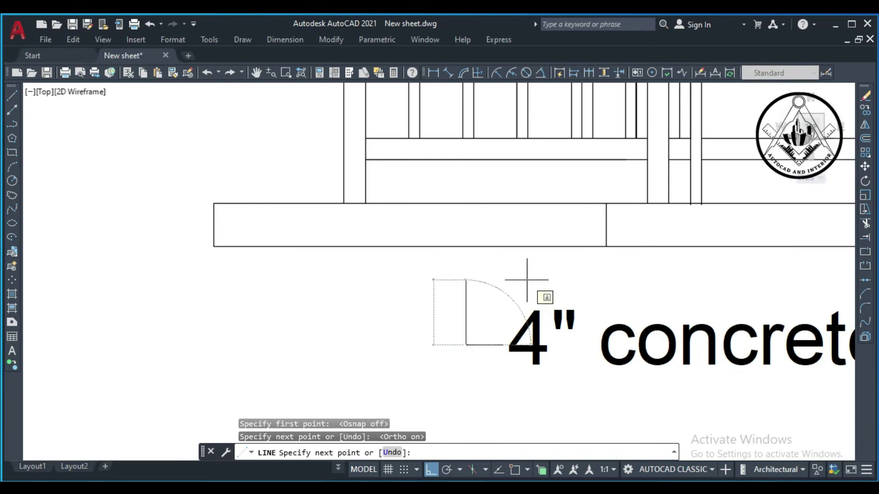
{"action": "key", "text": "F8"}
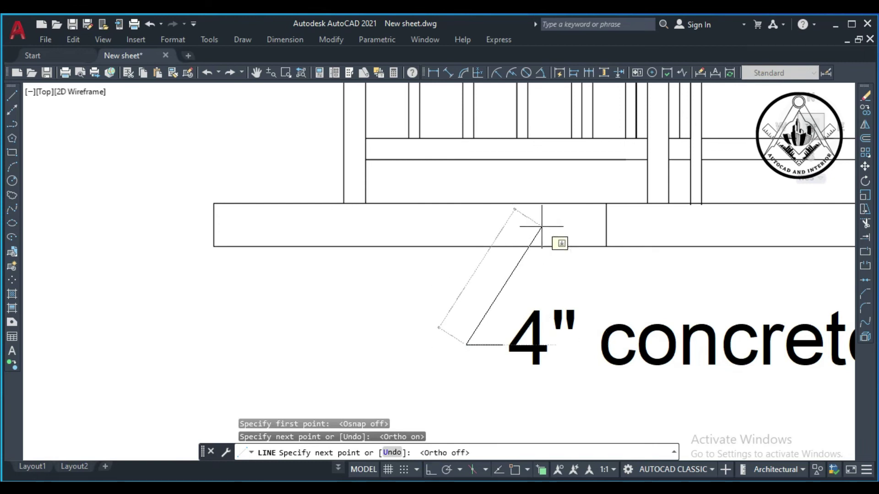
{"action": "left_click", "coordinate": [540, 229]}
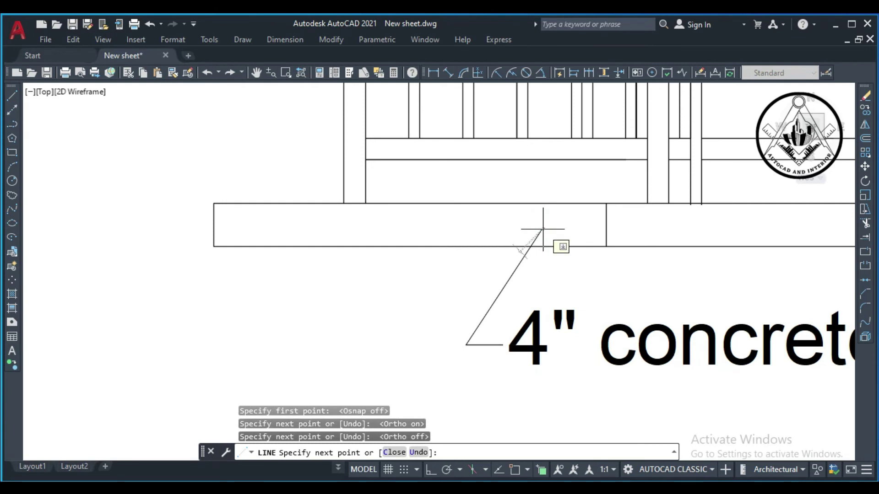
{"action": "key", "text": "Return"}
{"action": "scroll", "coordinate": [427, 322], "scroll_direction": "down", "scroll_amount": 3}
{"action": "scroll", "coordinate": [519, 370], "scroll_direction": "down", "scroll_amount": 2}
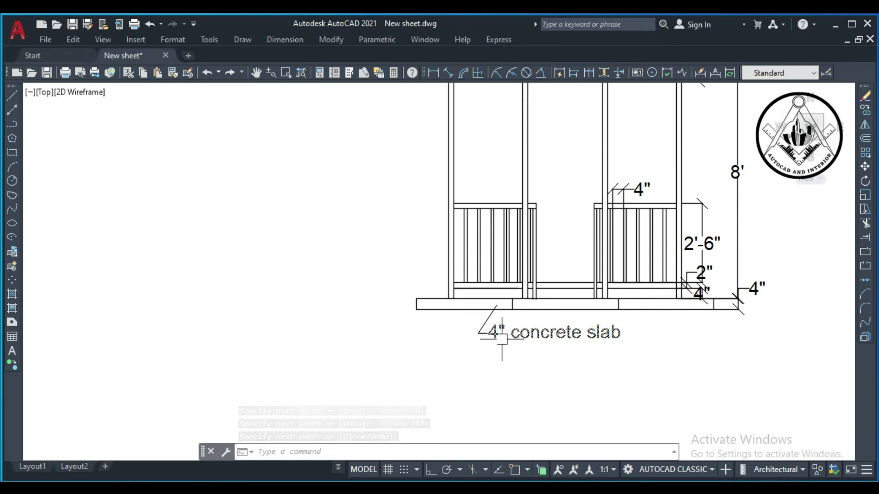
Zoom over the dimensioned elevation to check it, then quick-save New sheet.dwg.
{"action": "scroll", "coordinate": [501, 338], "scroll_direction": "down", "scroll_amount": 2}
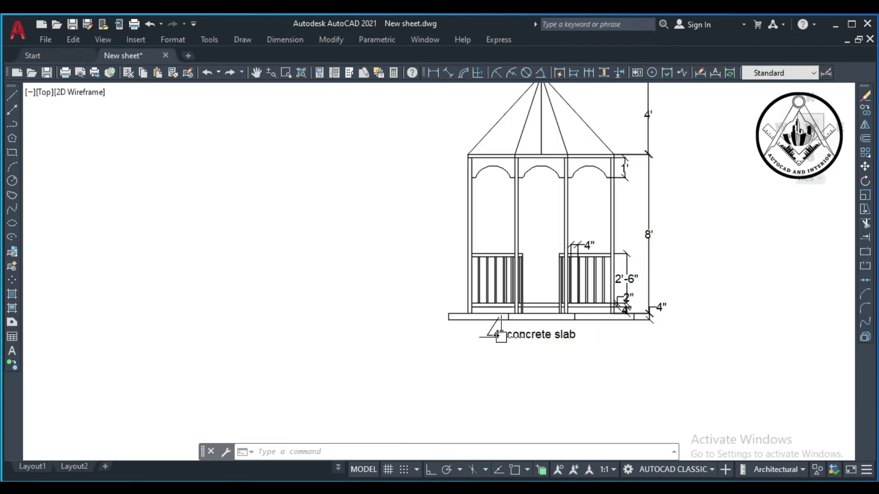
{"action": "scroll", "coordinate": [483, 326], "scroll_direction": "down", "scroll_amount": 2}
{"action": "scroll", "coordinate": [601, 251], "scroll_direction": "up", "scroll_amount": 2}
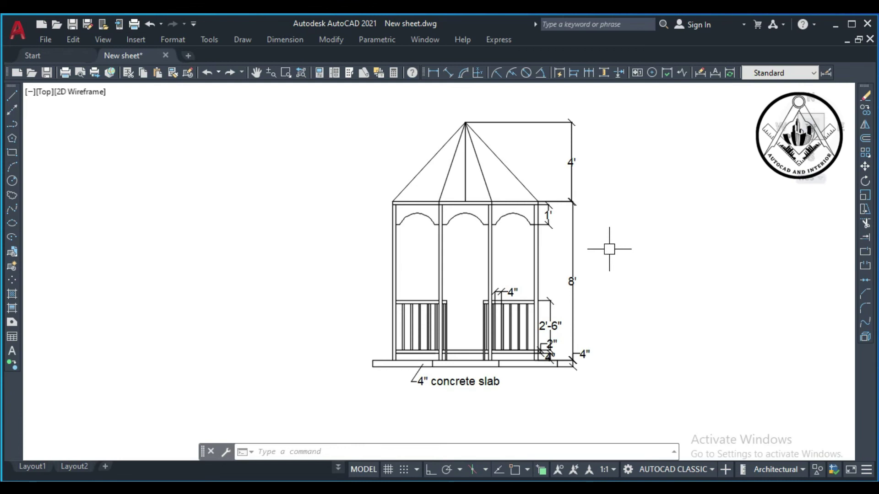
{"action": "scroll", "coordinate": [614, 317], "scroll_direction": "up", "scroll_amount": 2}
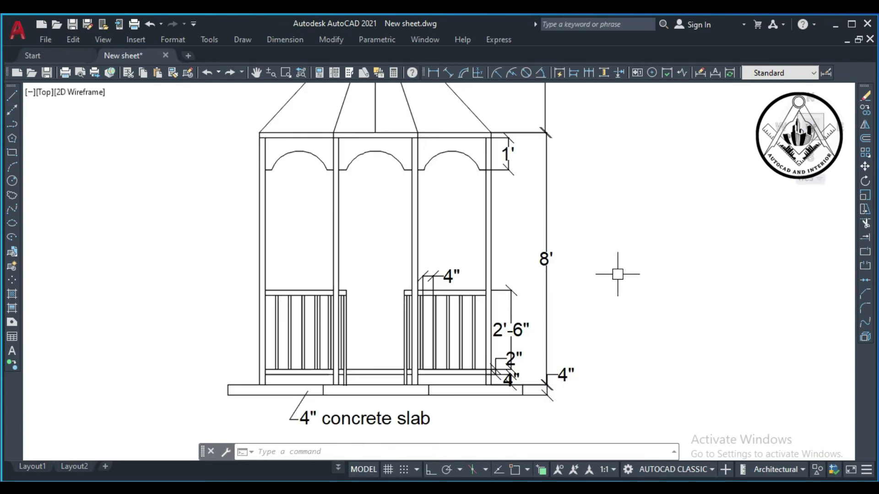
{"action": "scroll", "coordinate": [617, 275], "scroll_direction": "down", "scroll_amount": 2}
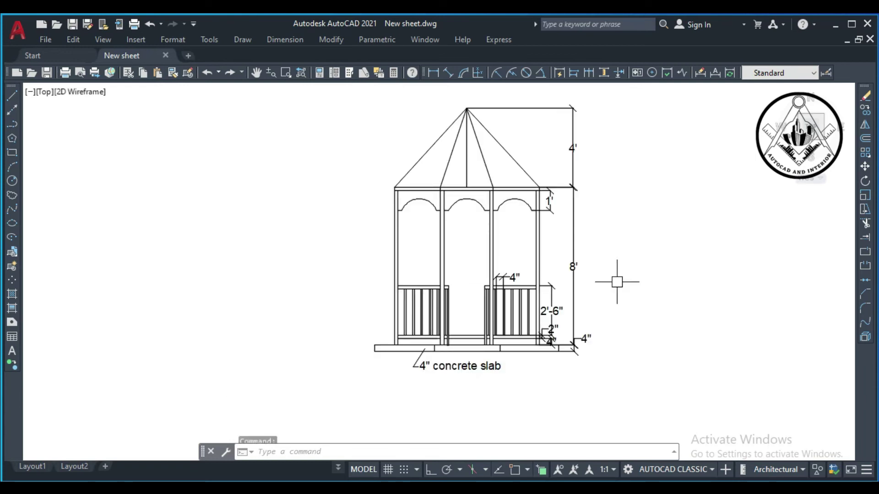
{"action": "key", "text": "ctrl+s"}
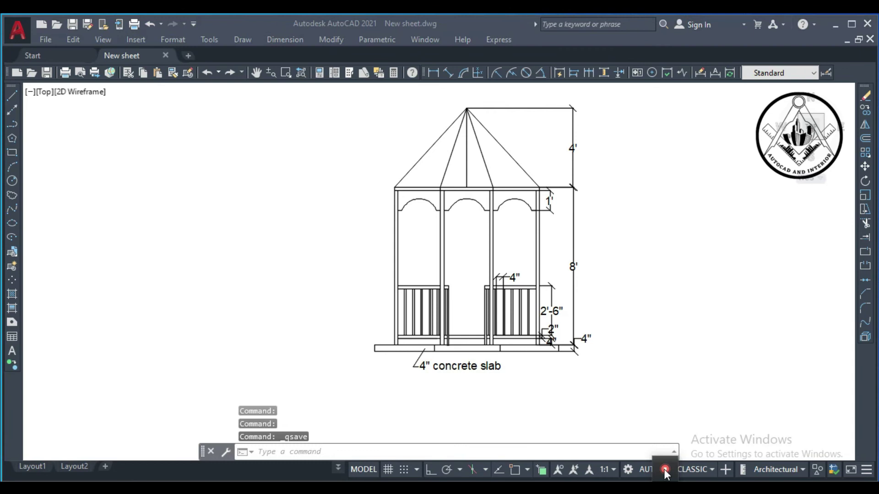
{"action": "left_click", "coordinate": [664, 471]}
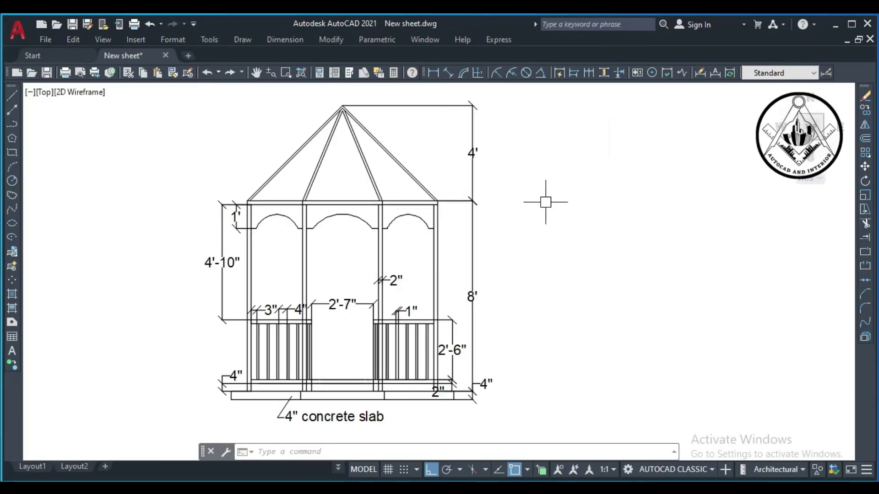
Configure a one-colour DIC 312 brown gradient, shaded darker, with the top-right pattern.
{"action": "key", "text": "Return"}
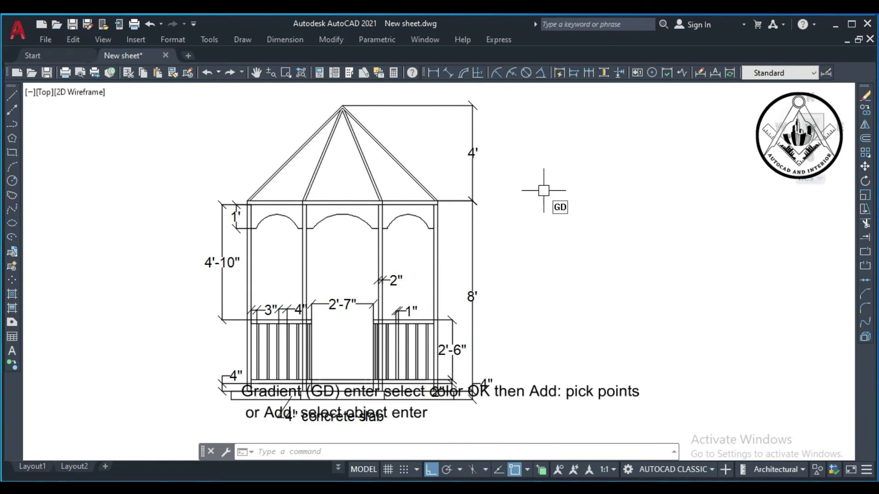
{"action": "left_click", "coordinate": [303, 101]}
{"action": "left_click", "coordinate": [367, 120]}
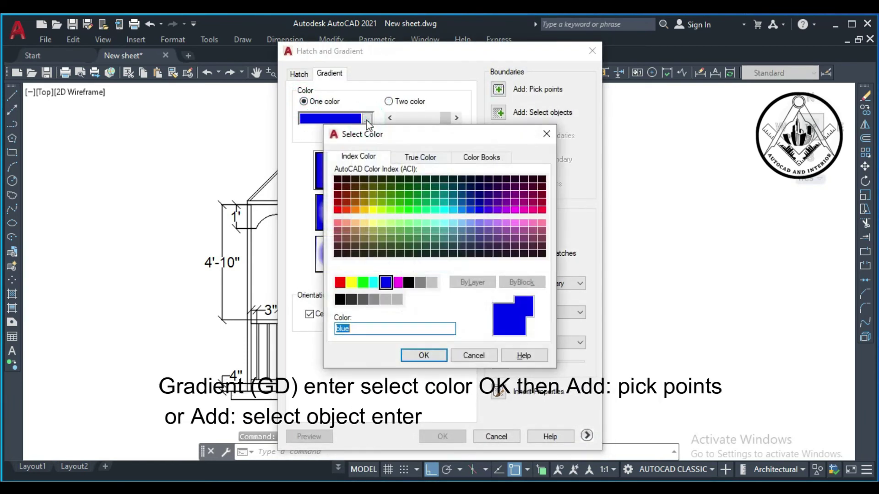
{"action": "left_click", "coordinate": [478, 157]}
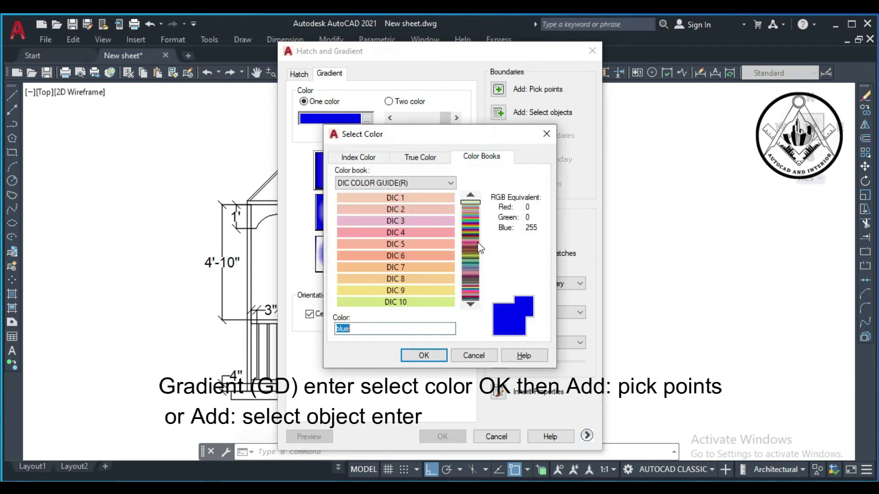
{"action": "left_click", "coordinate": [473, 248]}
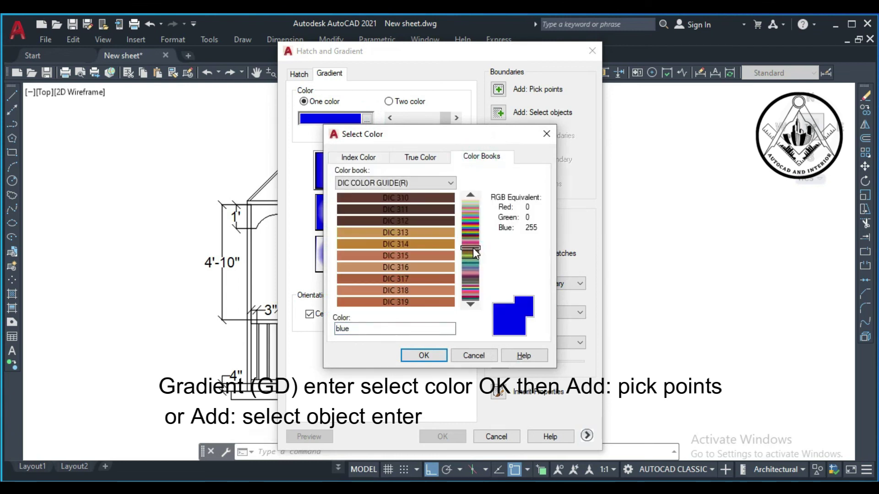
{"action": "left_click", "coordinate": [430, 219]}
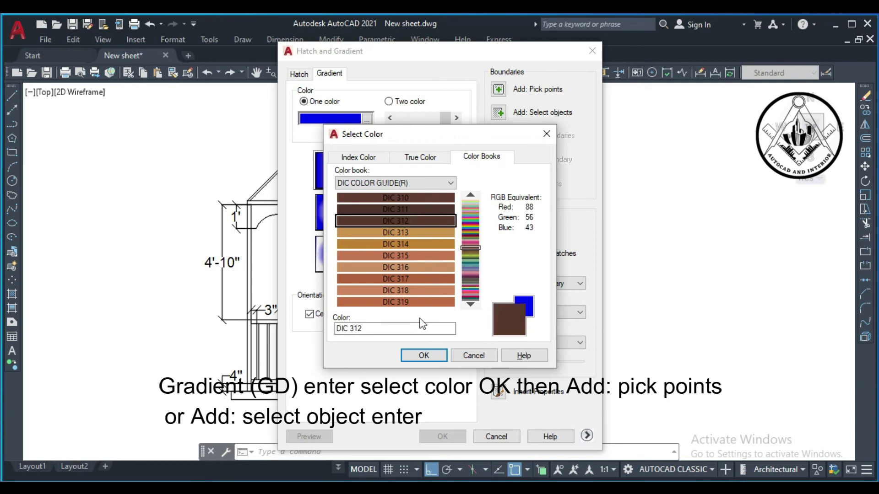
{"action": "left_click", "coordinate": [421, 362]}
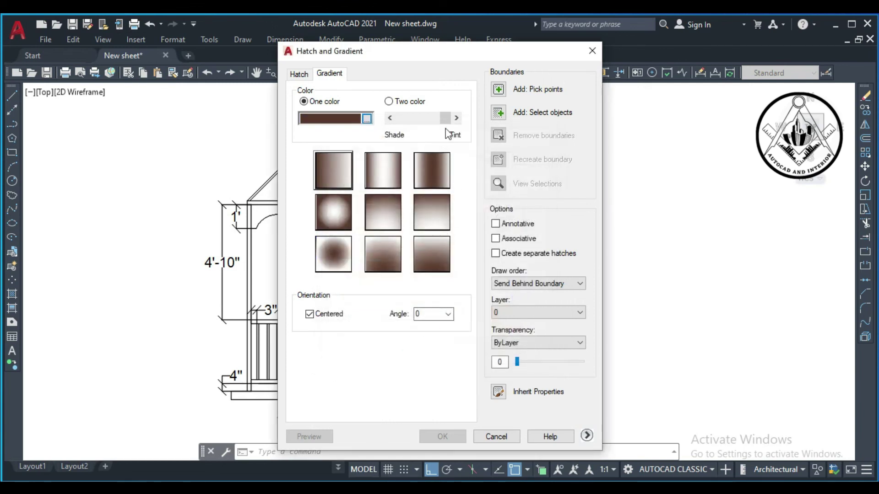
{"action": "left_click_drag", "start_coordinate": [443, 123], "coordinate": [419, 123]}
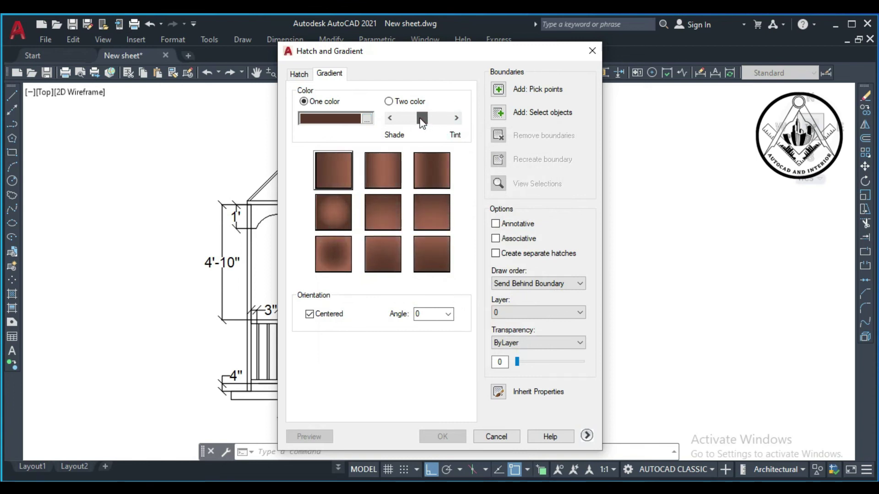
{"action": "left_click", "coordinate": [428, 164]}
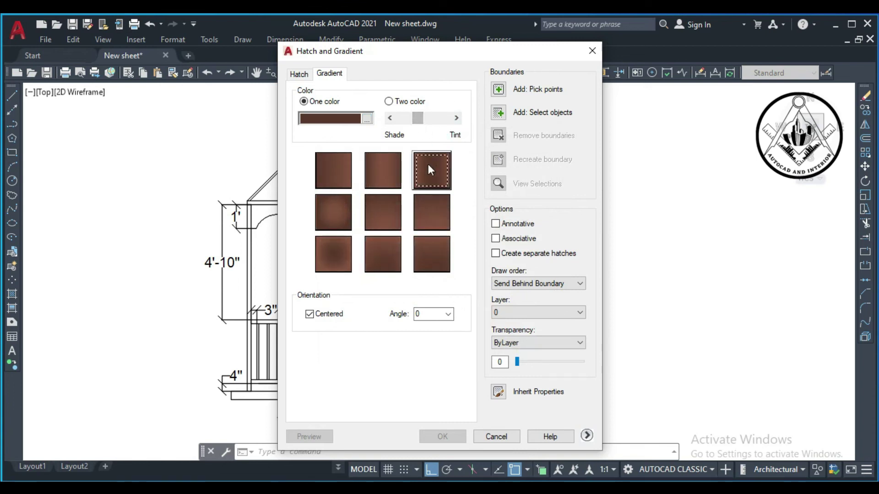
{"action": "left_click", "coordinate": [498, 89]}
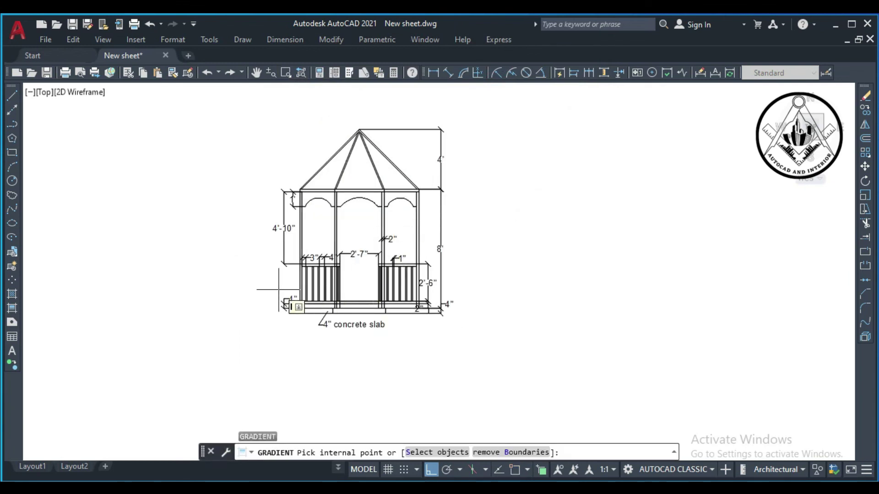
Fill the five gazebo post strips with the brown gradient by picking inside each.
{"action": "scroll", "coordinate": [309, 276], "scroll_direction": "up", "scroll_amount": 2}
{"action": "scroll", "coordinate": [339, 268], "scroll_direction": "up", "scroll_amount": 2}
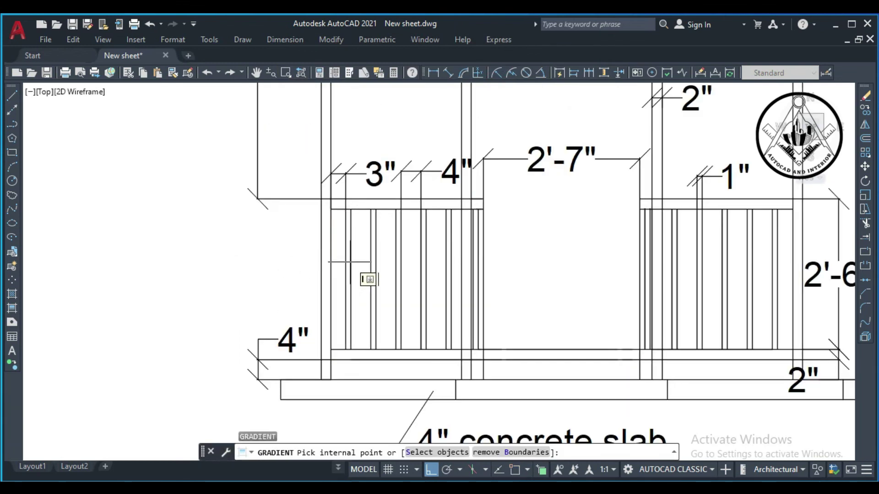
{"action": "scroll", "coordinate": [349, 262], "scroll_direction": "up", "scroll_amount": 2}
{"action": "left_click", "coordinate": [349, 262]}
{"action": "left_click", "coordinate": [387, 272]}
{"action": "left_click", "coordinate": [426, 270]}
{"action": "left_click", "coordinate": [466, 275]}
{"action": "left_click", "coordinate": [507, 276]}
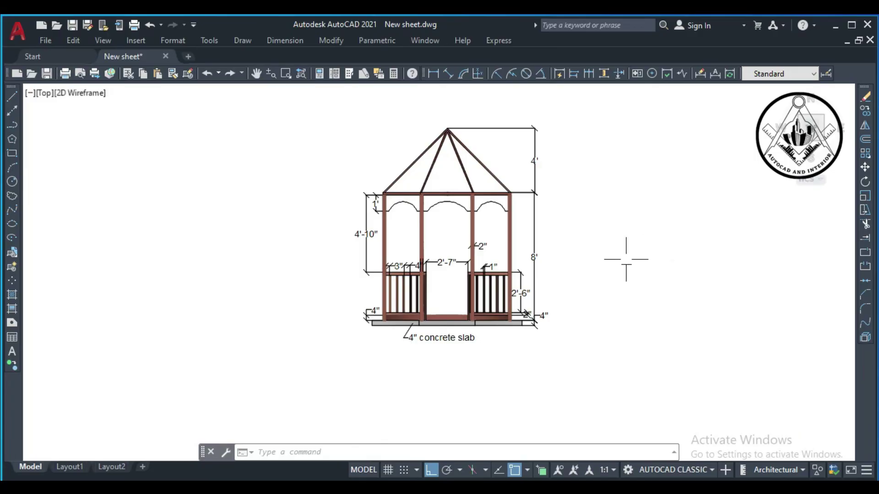
Place a single-line text label reading 'Floor' beside the gazebo.
{"action": "type", "text": "dt"}
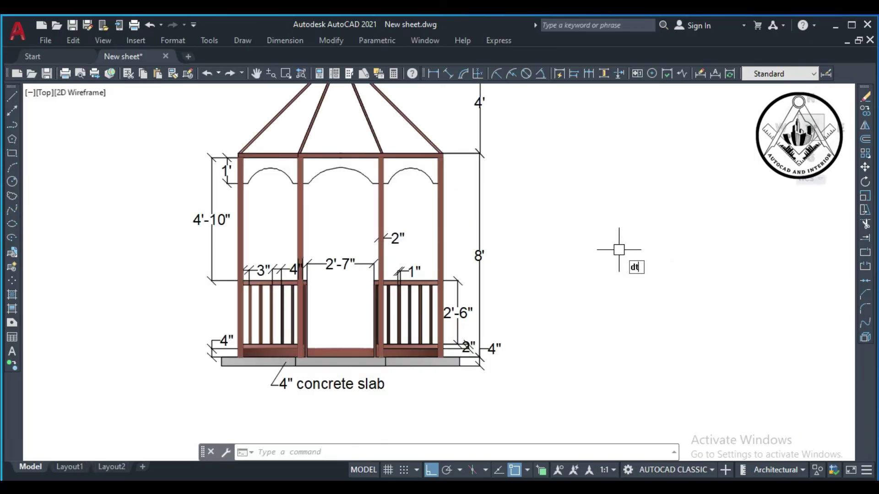
{"action": "key", "text": "Return"}
{"action": "left_click", "coordinate": [614, 223]}
{"action": "key", "text": "Return"}
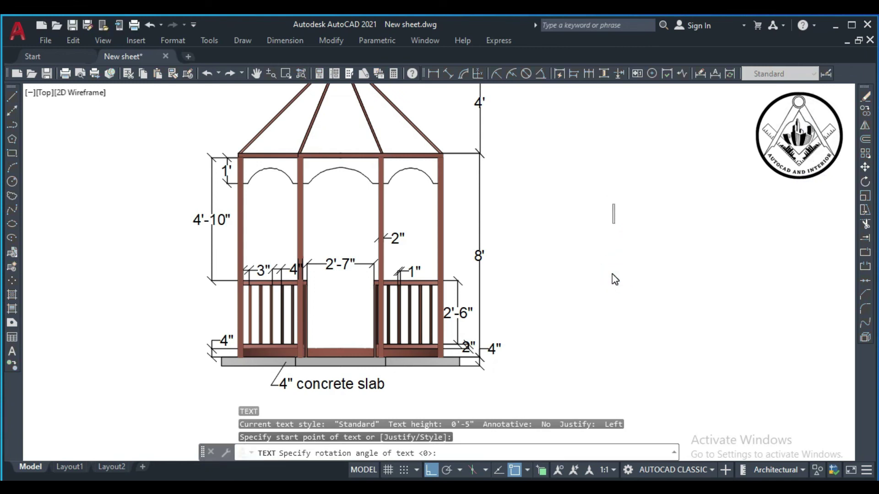
{"action": "type", "text": "Floor"}
{"action": "left_click", "coordinate": [608, 260]}
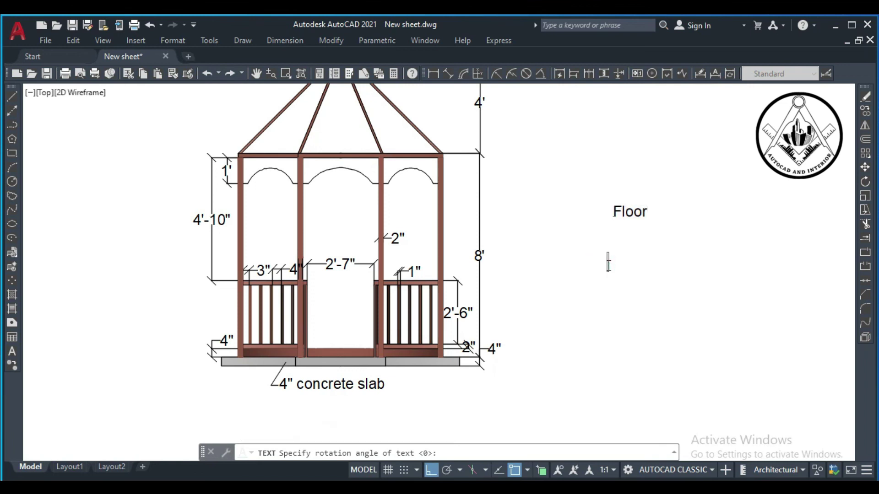
{"action": "left_click", "coordinate": [608, 263]}
Begin rotating the Floor label, selecting it and setting its pivot point.
{"action": "type", "text": "o"}
{"action": "key", "text": "Return"}
{"action": "left_click", "coordinate": [639, 272]}
{"action": "left_click", "coordinate": [598, 180]}
{"action": "key", "text": "Return"}
{"action": "left_click", "coordinate": [628, 298]}
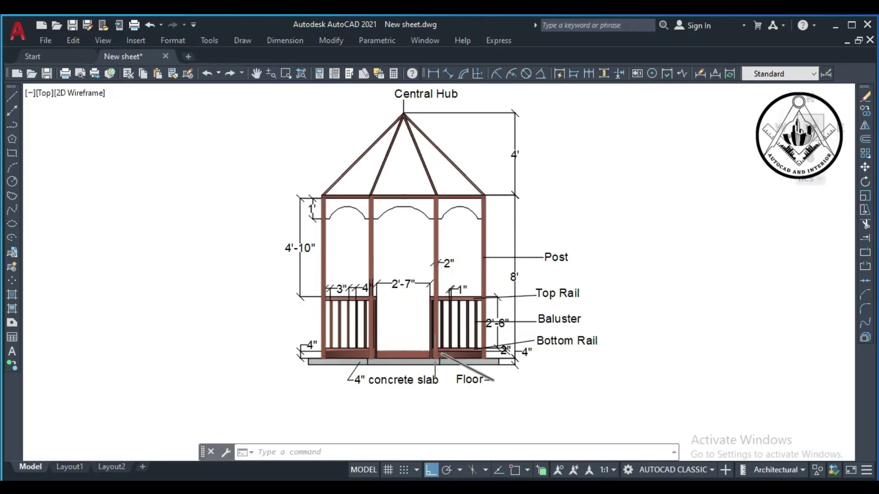
{"action": "scroll", "coordinate": [420, 346], "scroll_direction": "up", "scroll_amount": 2}
{"action": "scroll", "coordinate": [420, 348], "scroll_direction": "down", "scroll_amount": 2}
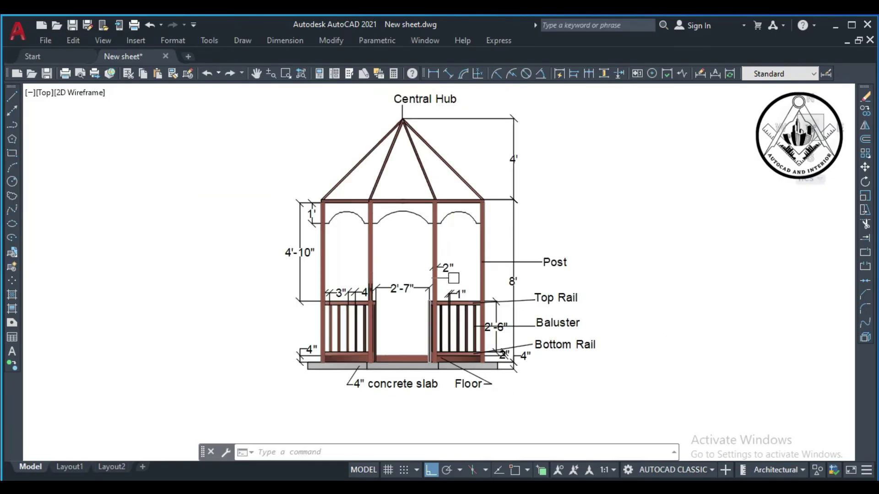
{"action": "scroll", "coordinate": [460, 197], "scroll_direction": "up", "scroll_amount": 2}
{"action": "scroll", "coordinate": [460, 196], "scroll_direction": "down", "scroll_amount": 2}
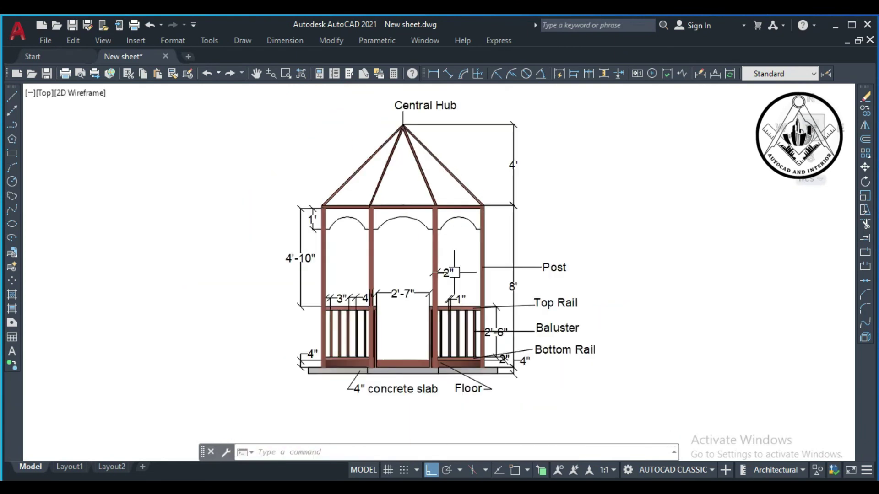
{"action": "scroll", "coordinate": [423, 307], "scroll_direction": "up", "scroll_amount": 2}
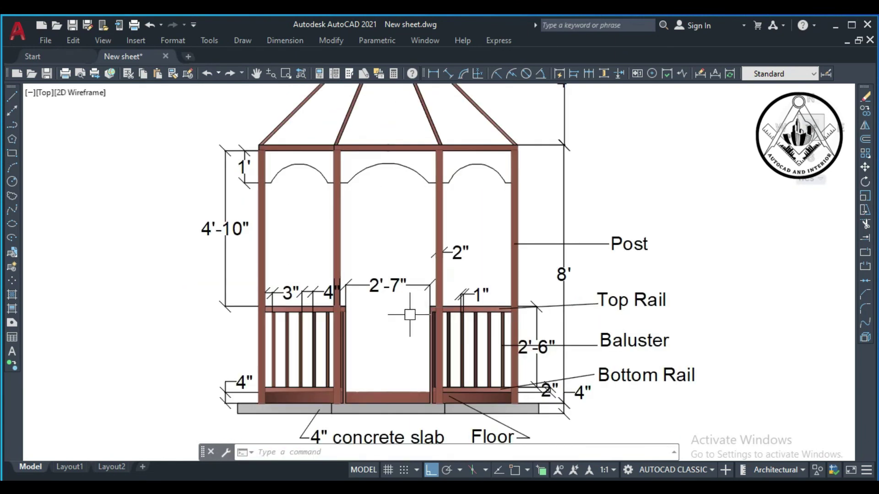
{"action": "scroll", "coordinate": [412, 310], "scroll_direction": "down", "scroll_amount": 2}
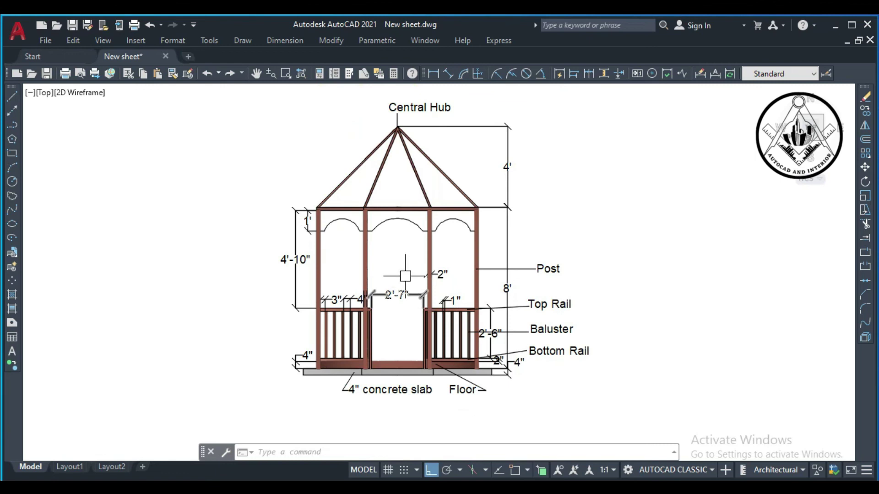
{"action": "middle_click_drag", "start_coordinate": [407, 274], "coordinate": [422, 295]}
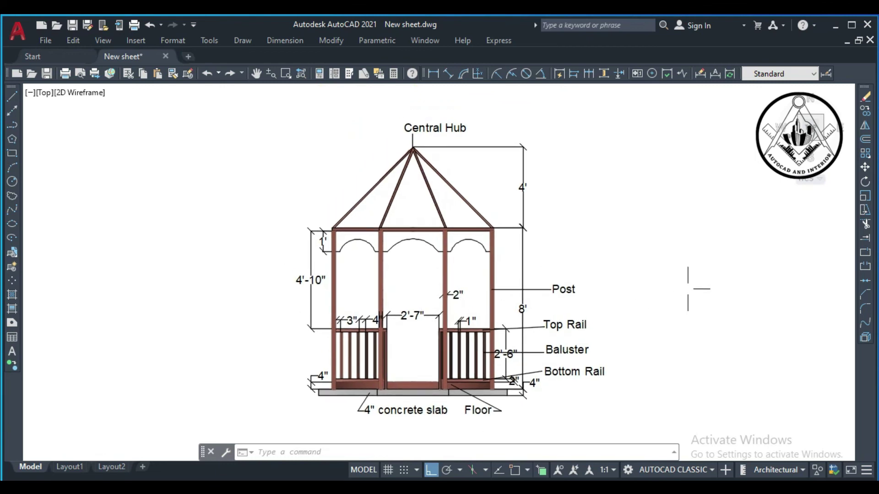